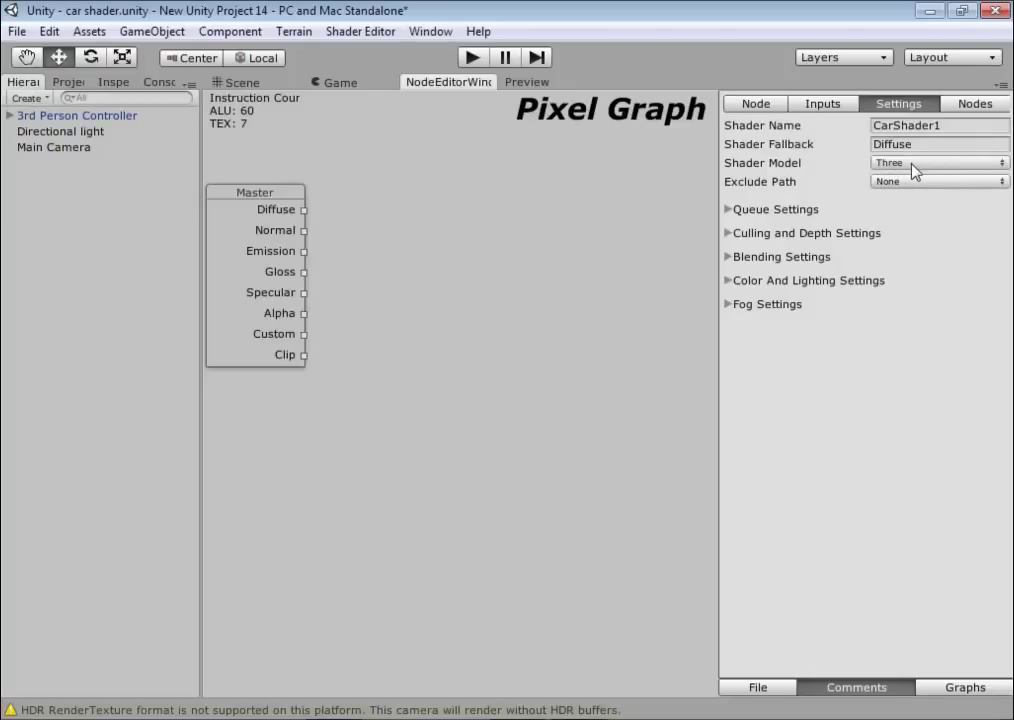
Select Three as CarShader1's shader model, keeping the Diffuse fallback.
{"action": "left_click", "coordinate": [911, 165]}
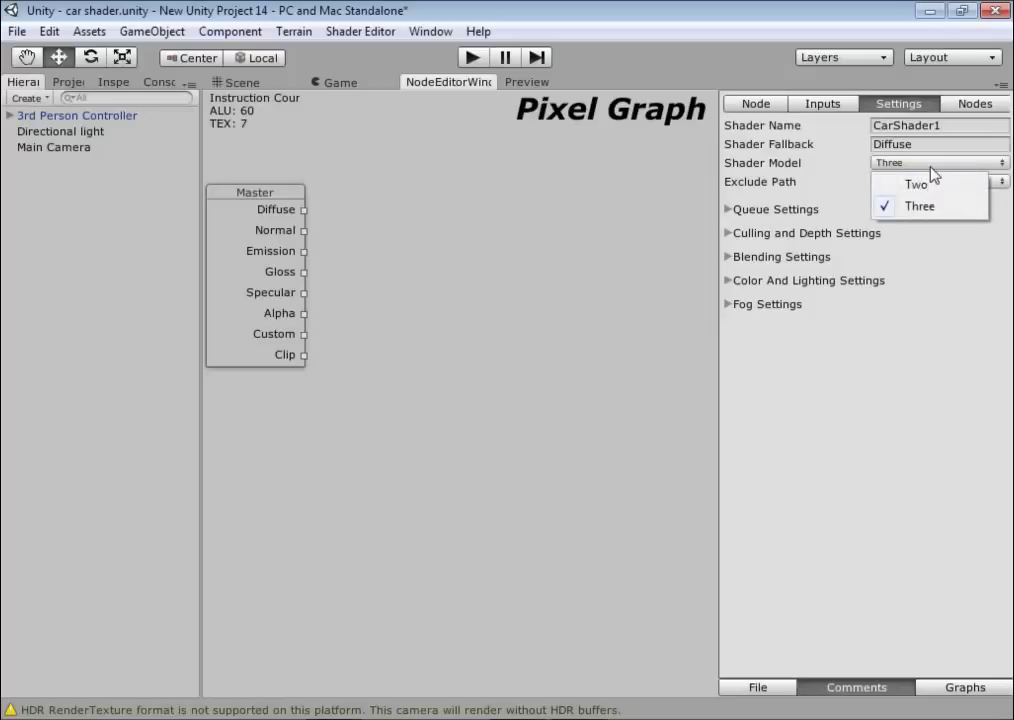
{"action": "left_click", "coordinate": [849, 165]}
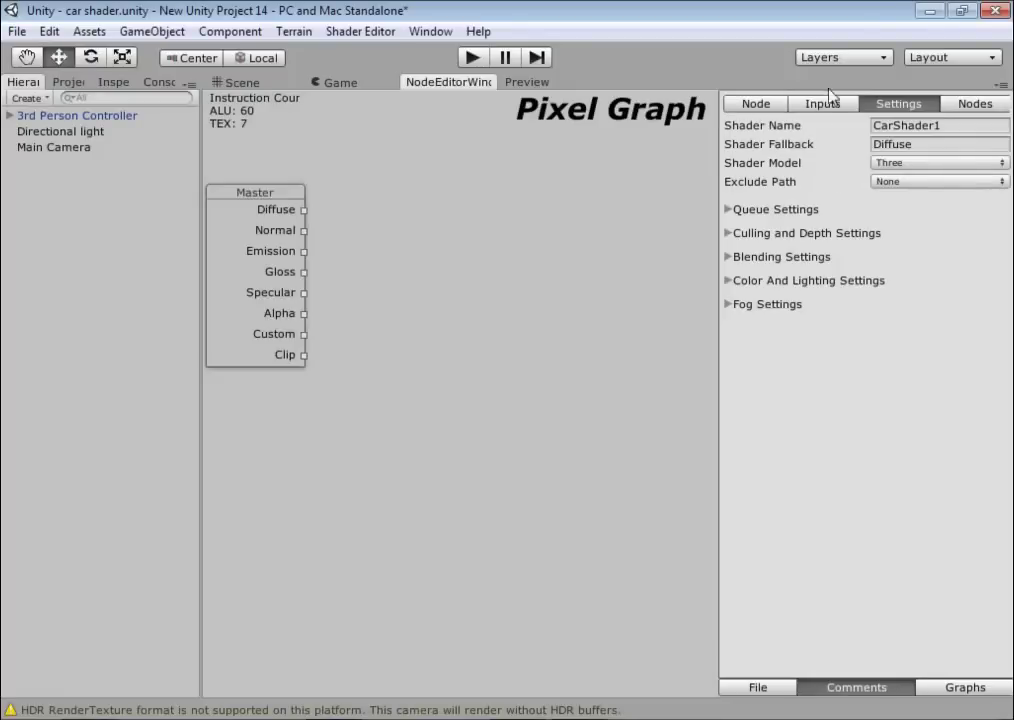
Add a Texture 2D input named _Base and a Texture Cube input named _CubeMap.
{"action": "left_click", "coordinate": [826, 103]}
{"action": "left_click", "coordinate": [838, 130]}
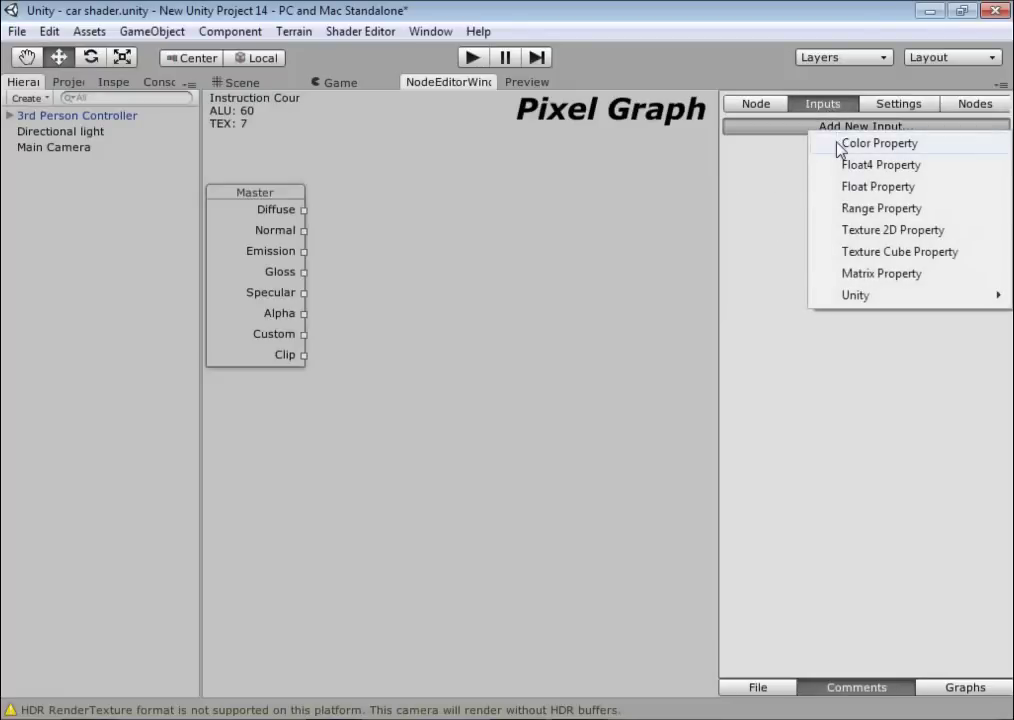
{"action": "left_click", "coordinate": [926, 240]}
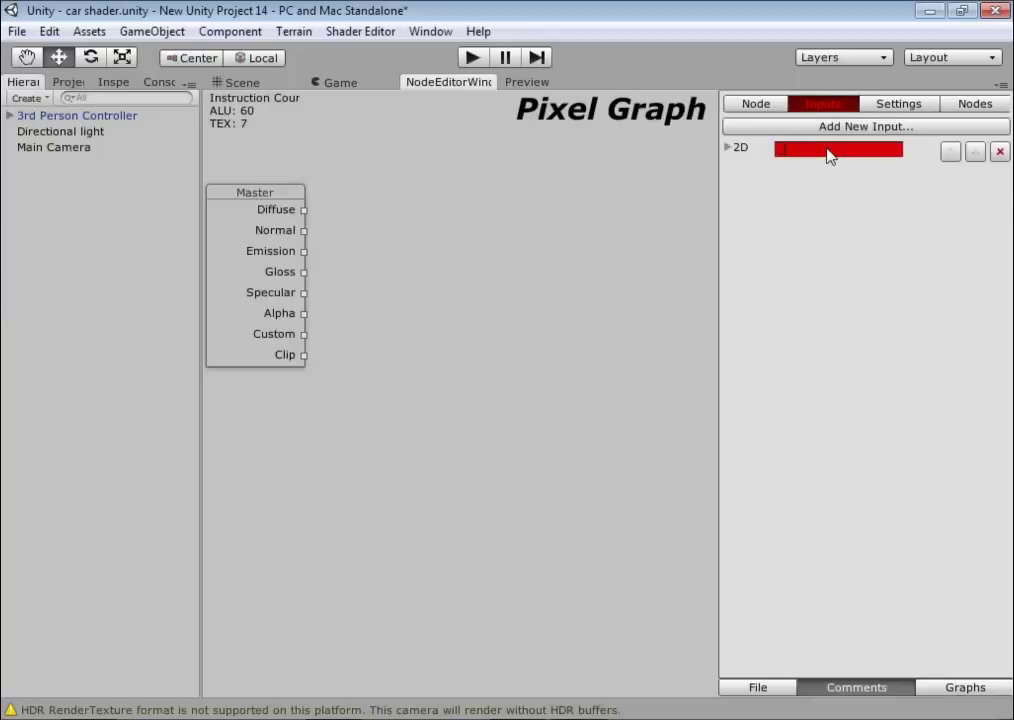
{"action": "type", "text": "_Base"}
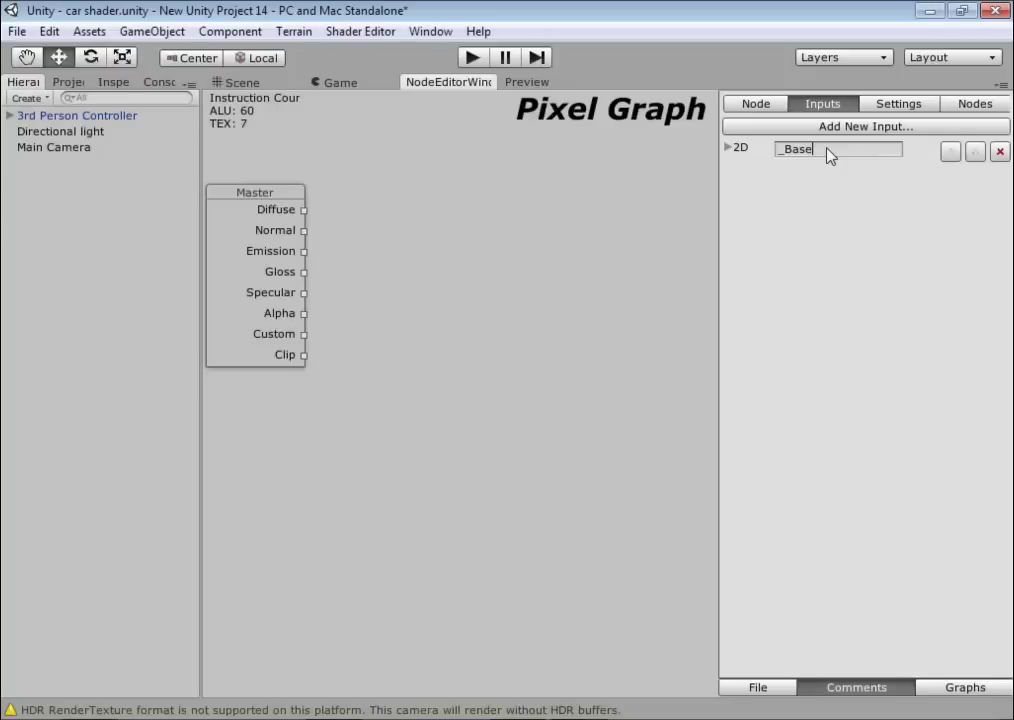
{"action": "left_click", "coordinate": [843, 128]}
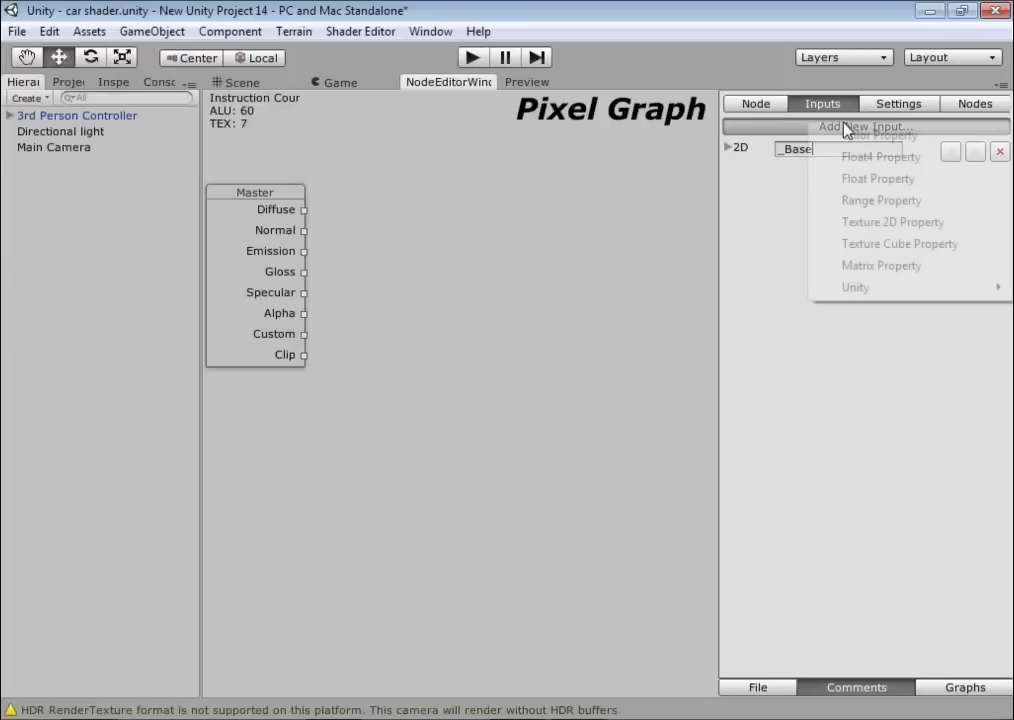
{"action": "left_click", "coordinate": [945, 250]}
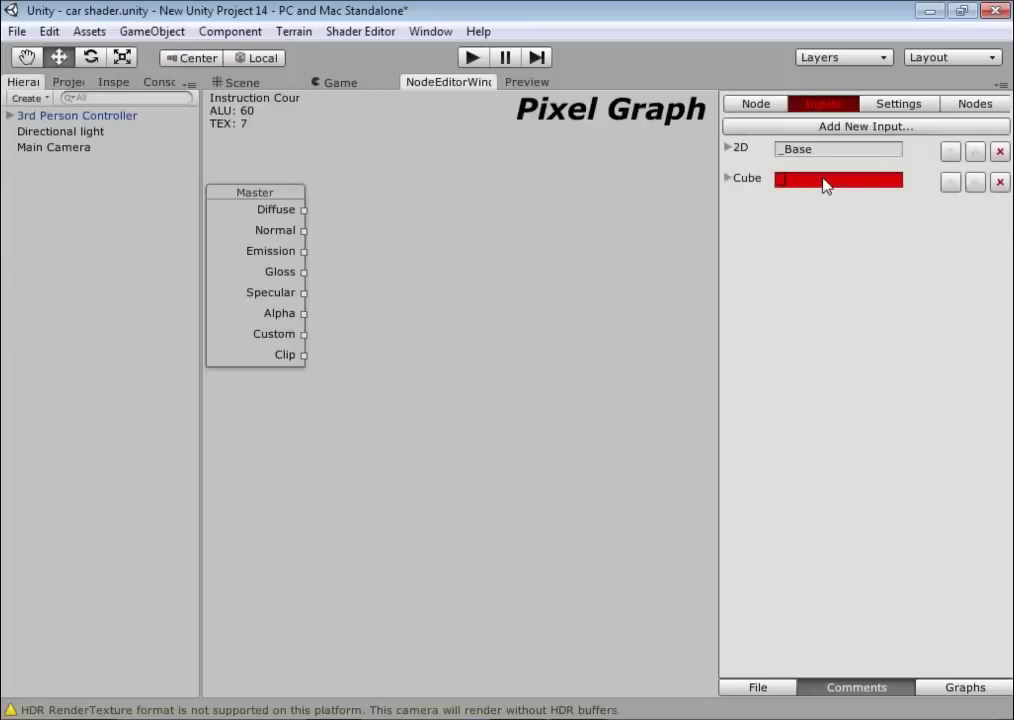
{"action": "type", "text": "_CubeMap"}
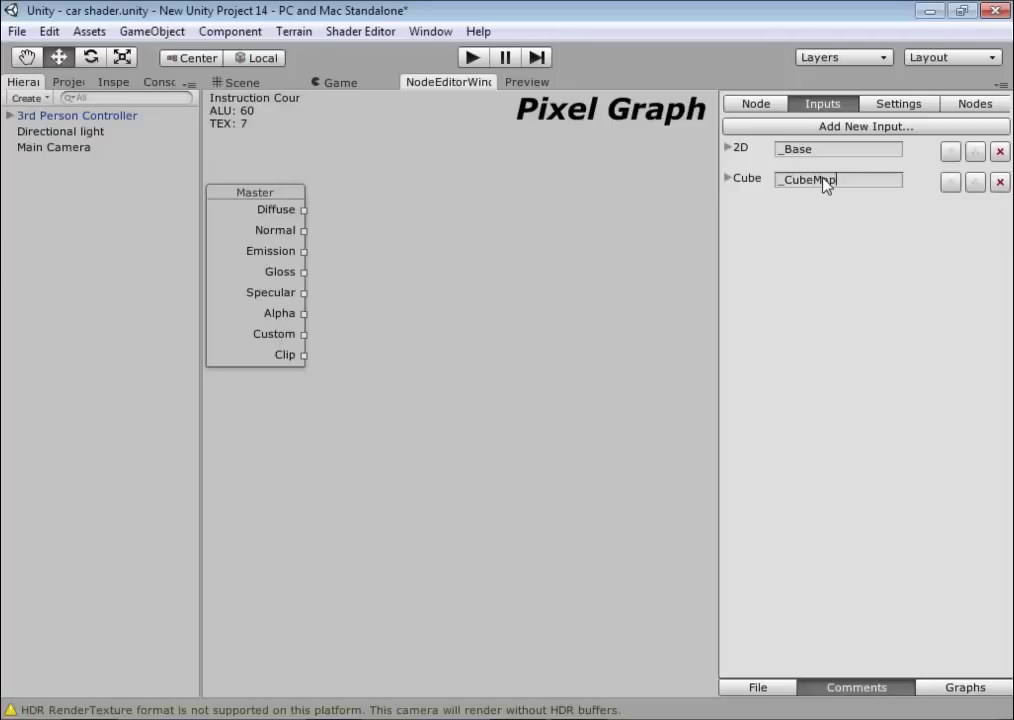
Add a Unity bump map input _BumpMapBase and a Texture 2D input named _Specular.
{"action": "left_click", "coordinate": [847, 128]}
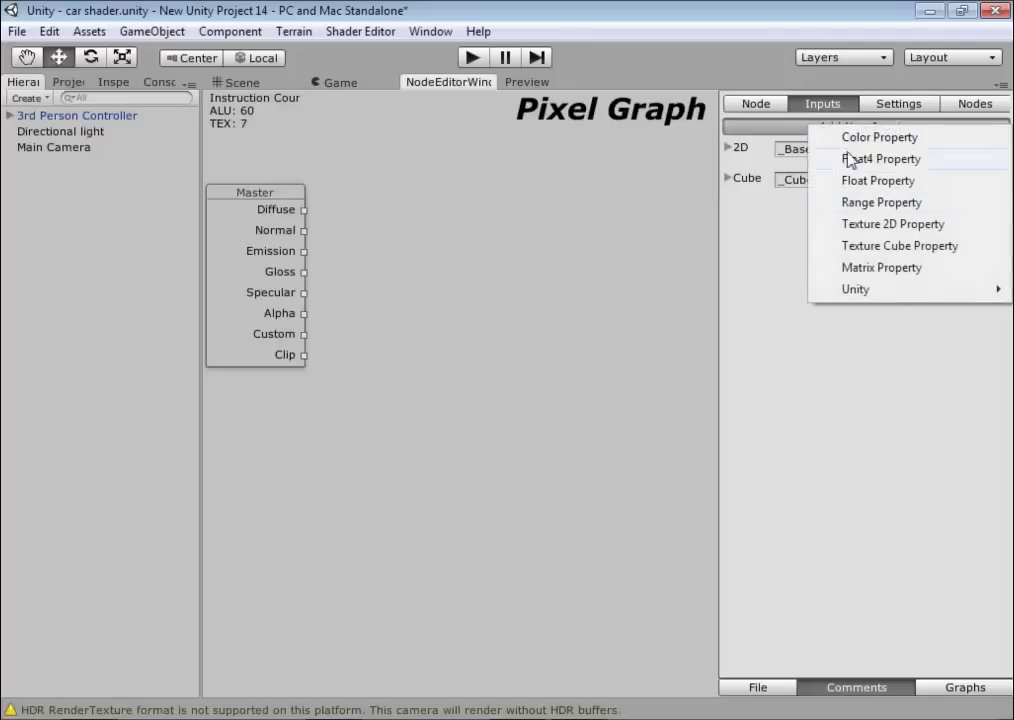
{"action": "mouse_move", "coordinate": [894, 296]}
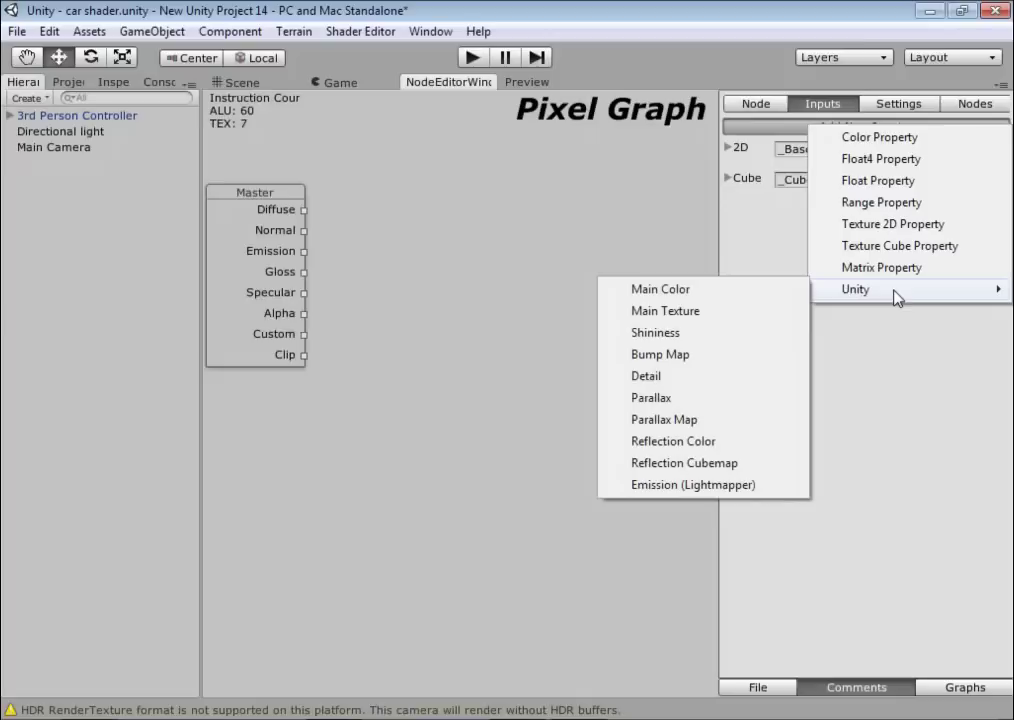
{"action": "left_click", "coordinate": [708, 355]}
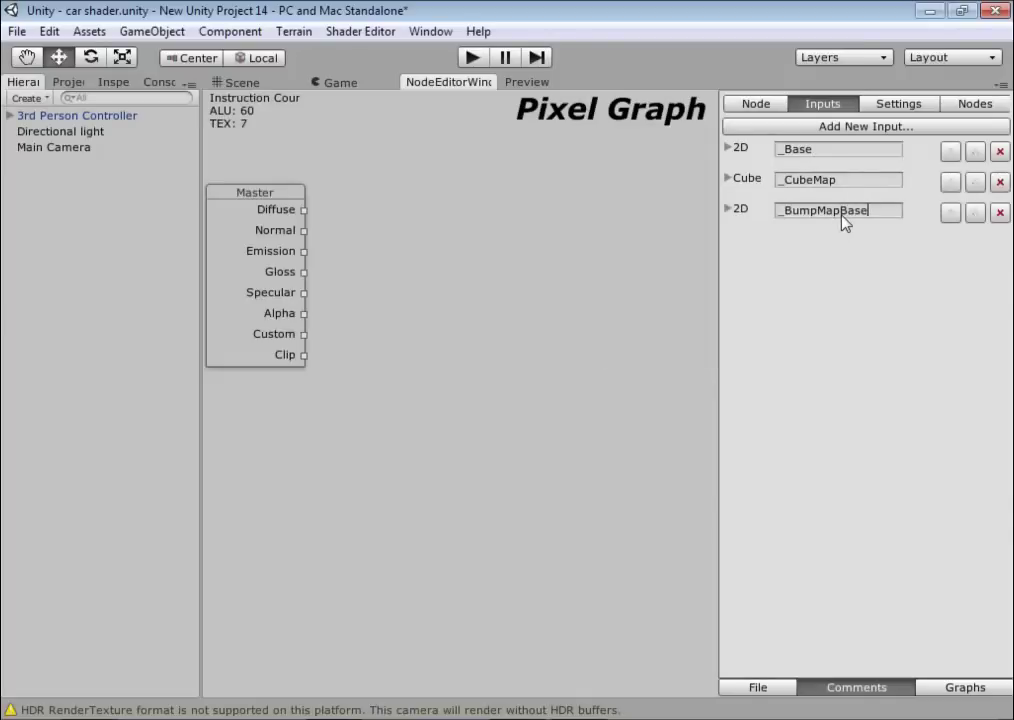
{"action": "left_click", "coordinate": [828, 127]}
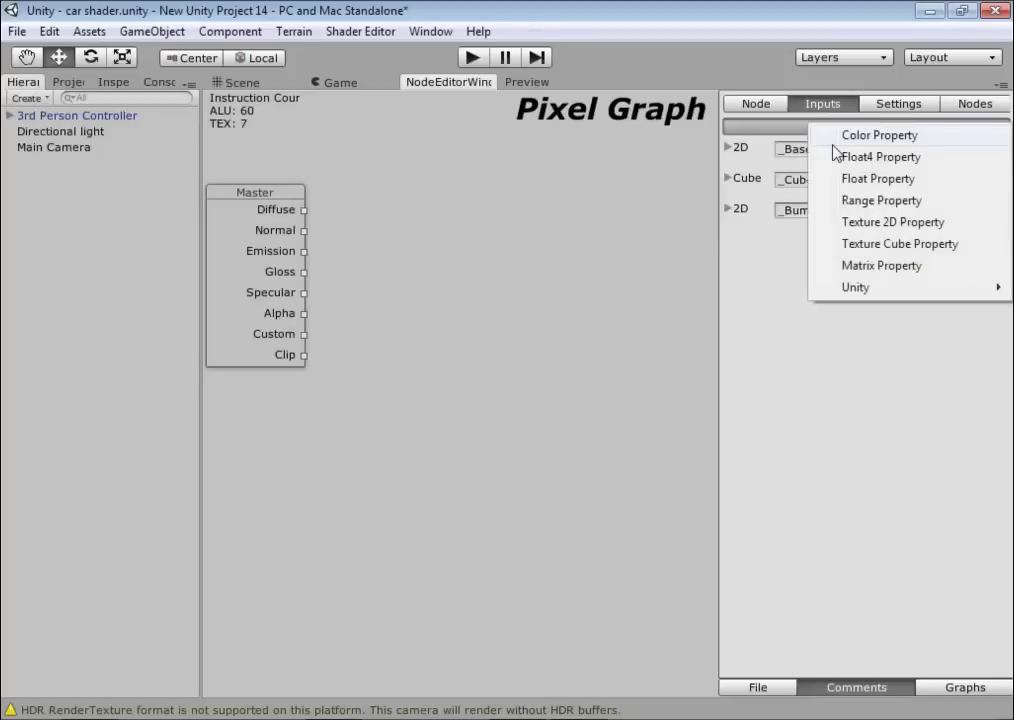
{"action": "left_click", "coordinate": [900, 224]}
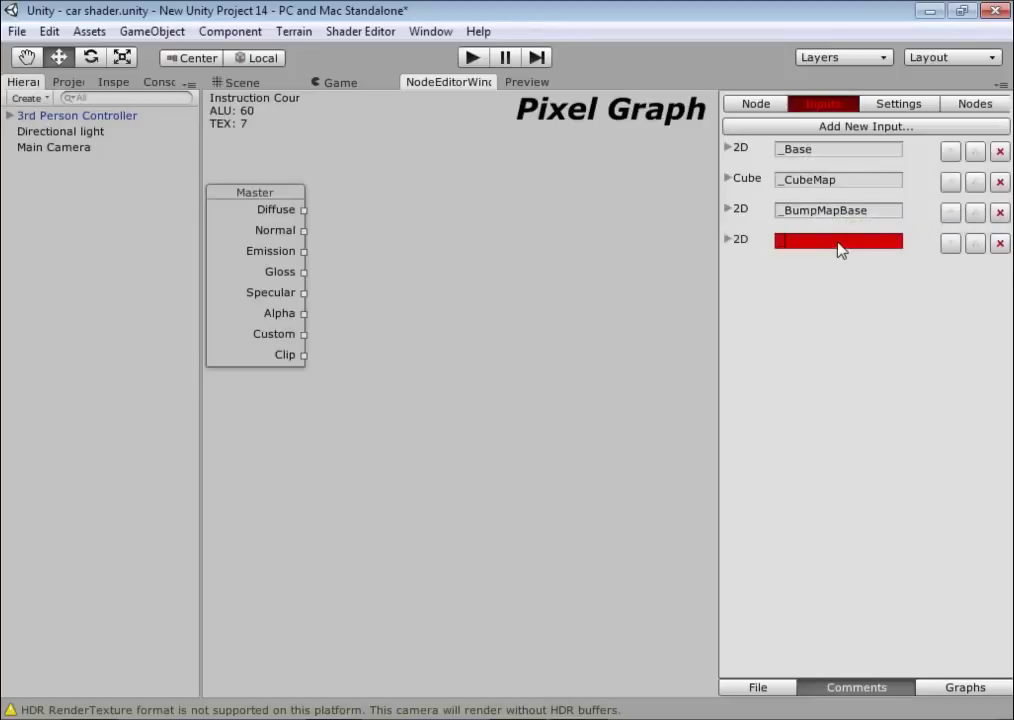
{"action": "type", "text": "_Specular"}
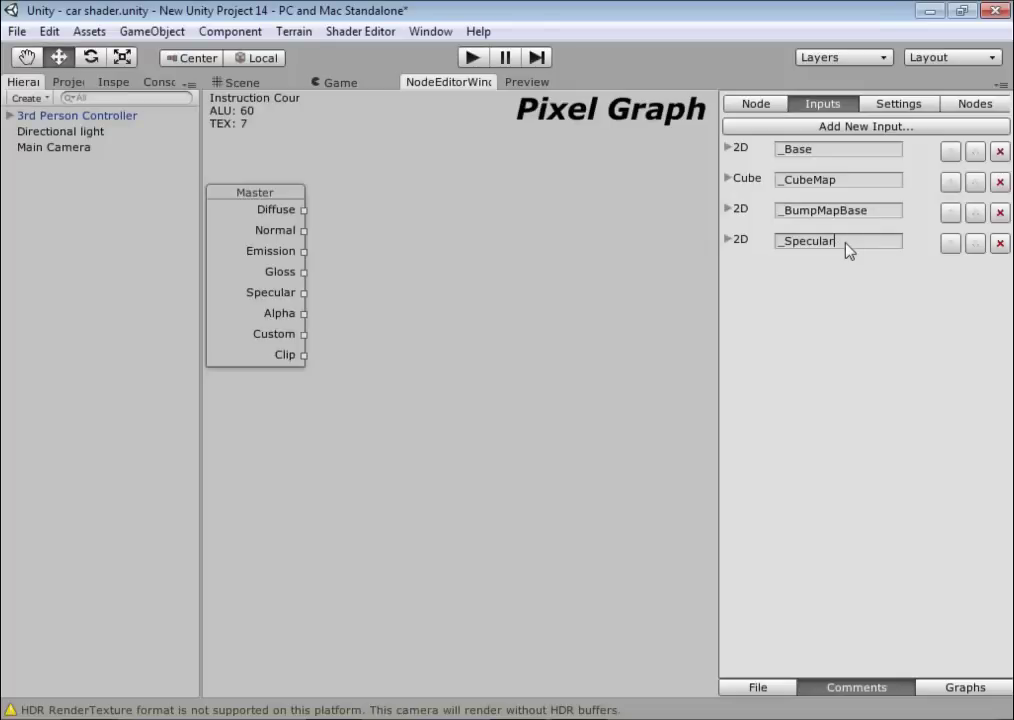
Add a Lerp node beside Master and a Tex2D node below it.
{"action": "right_click", "coordinate": [372, 292]}
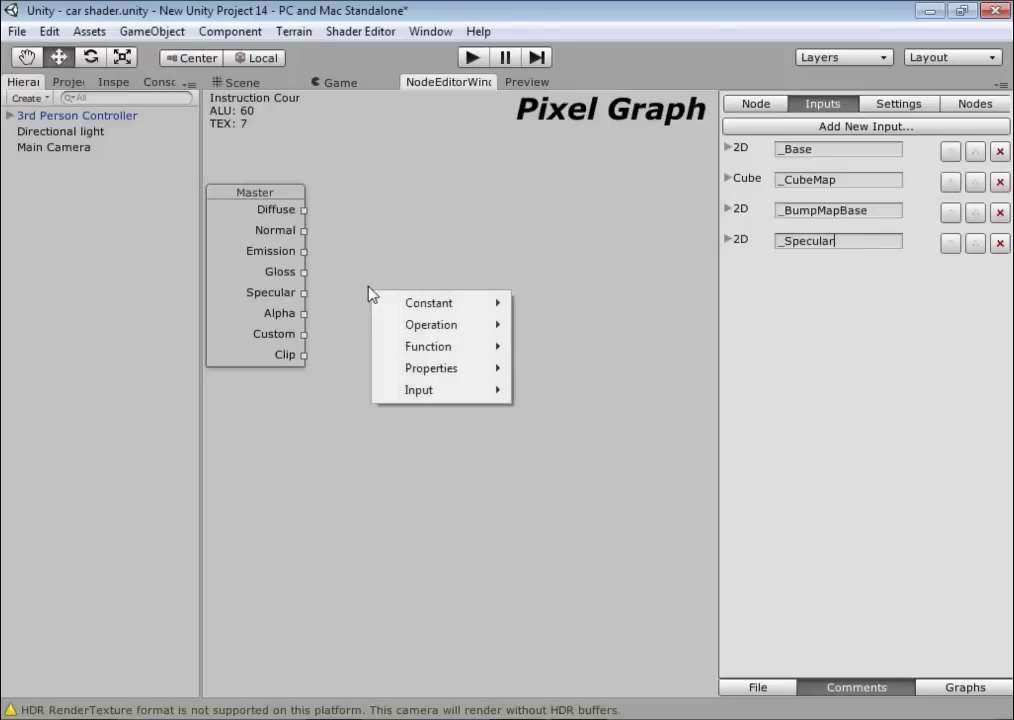
{"action": "mouse_move", "coordinate": [426, 344]}
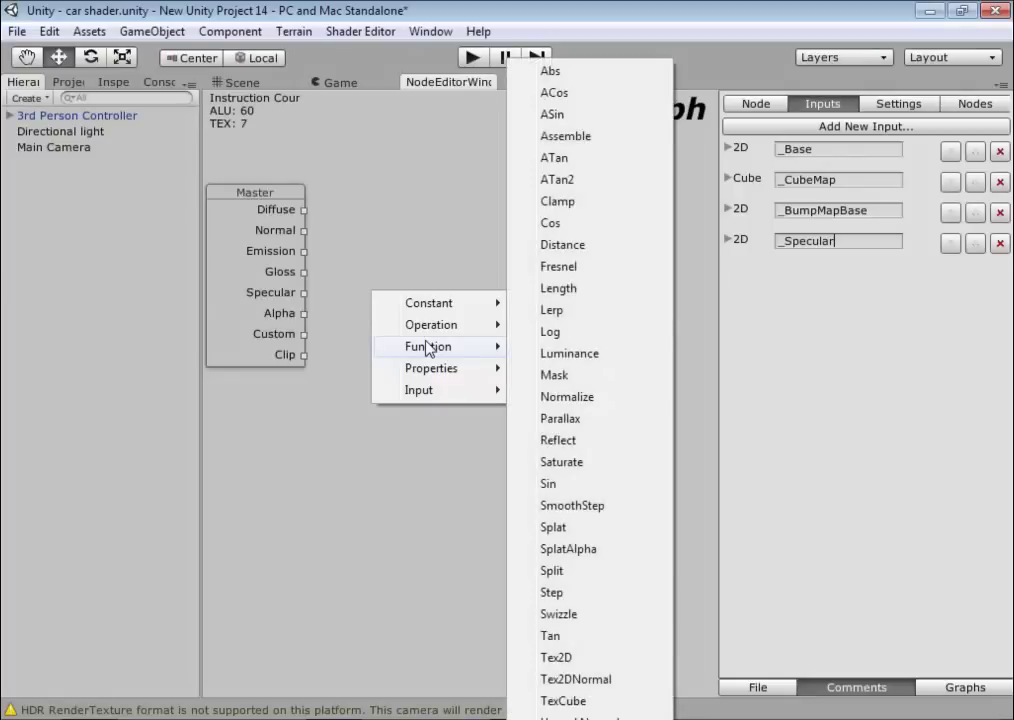
{"action": "left_click", "coordinate": [599, 316]}
{"action": "mouse_move", "coordinate": [455, 320]}
{"action": "left_mouse_down"}
{"action": "mouse_move", "coordinate": [466, 220]}
{"action": "mouse_move", "coordinate": [453, 224]}
{"action": "left_mouse_up"}
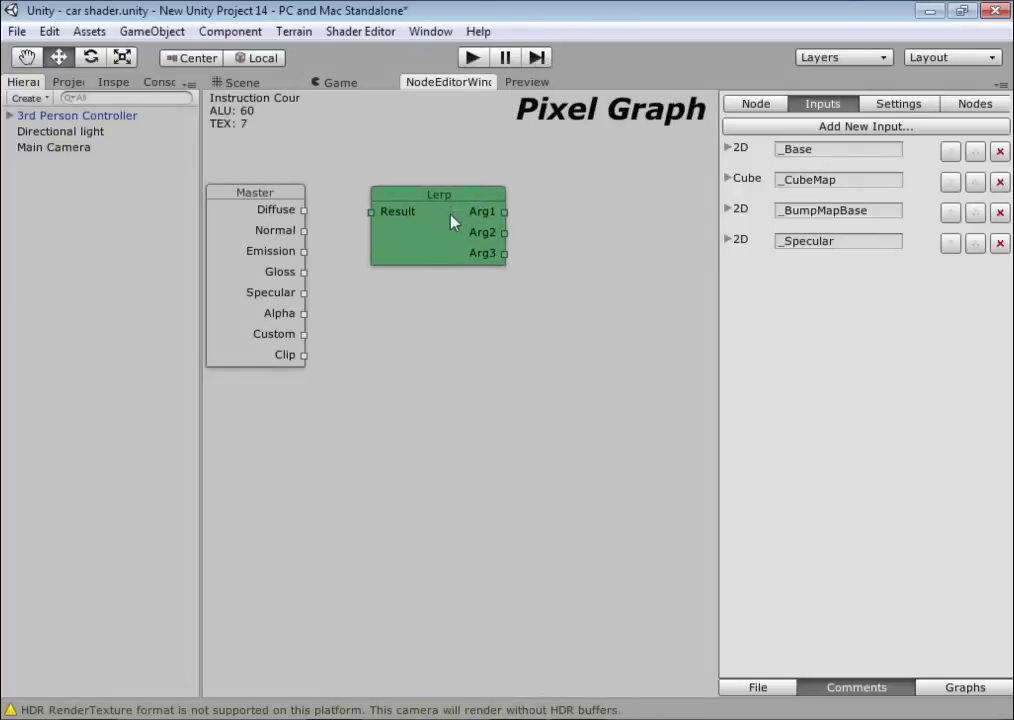
{"action": "right_click", "coordinate": [409, 344]}
{"action": "mouse_move", "coordinate": [430, 397]}
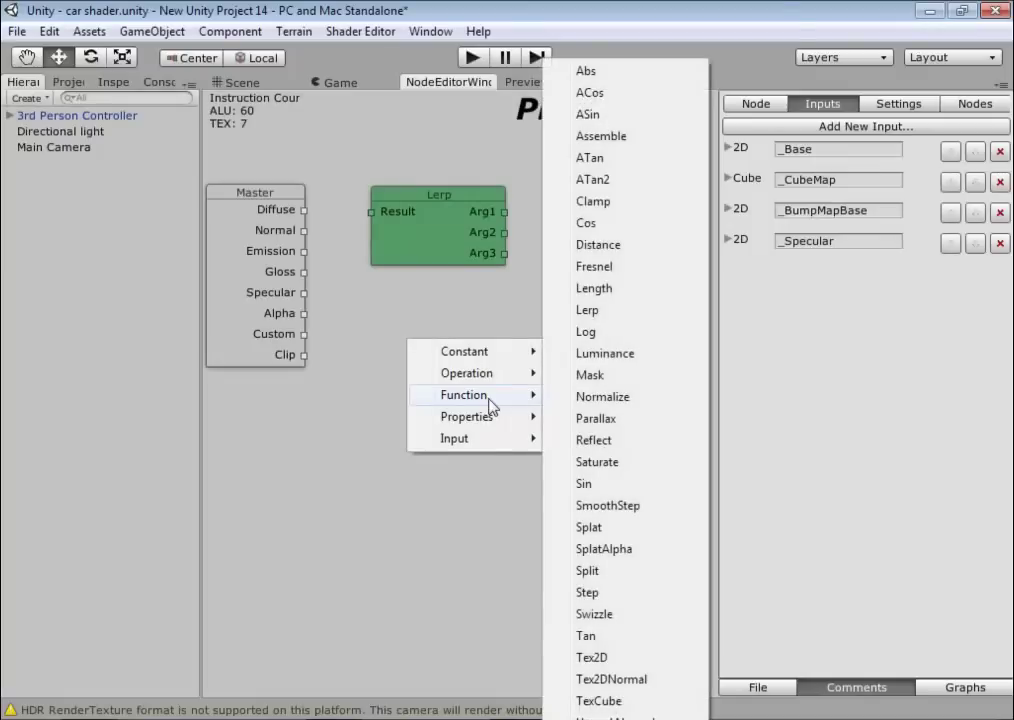
{"action": "left_click", "coordinate": [640, 662]}
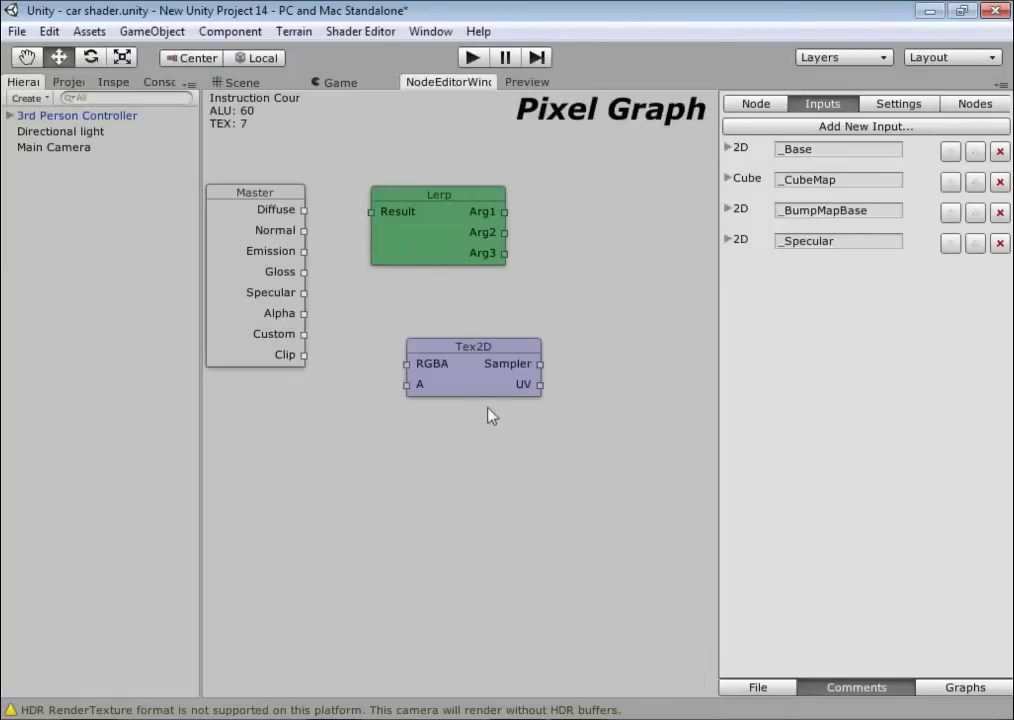
{"action": "left_click_drag", "start_coordinate": [478, 383], "coordinate": [460, 331]}
Add a TexCUBE node lower on the graph and a Sampler2D property node above it.
{"action": "right_click", "coordinate": [587, 291]}
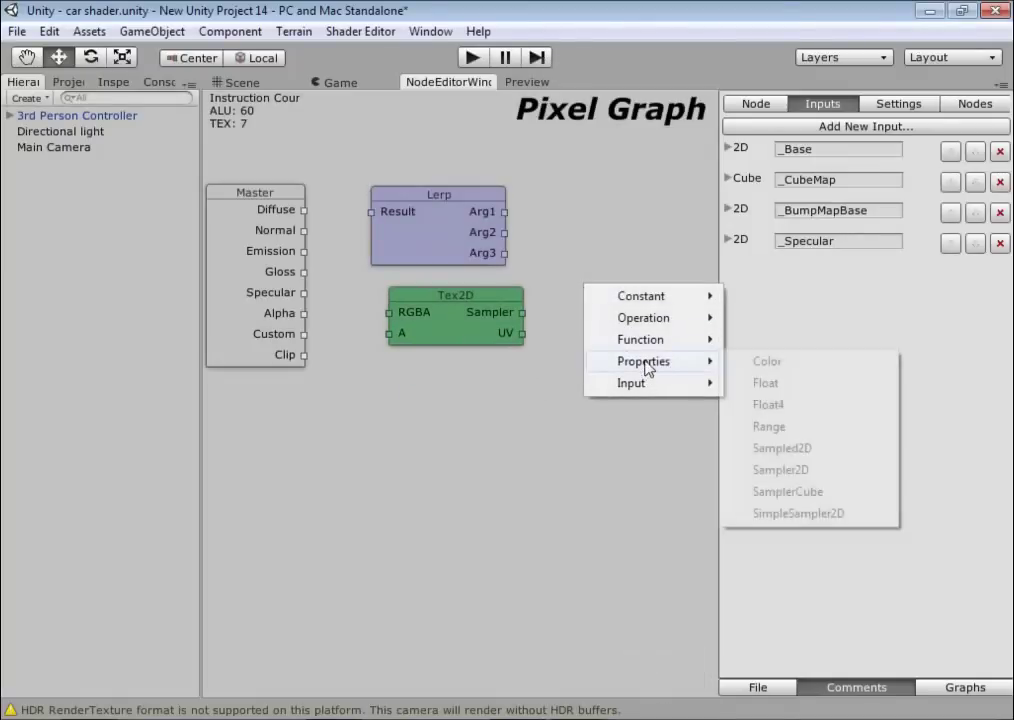
{"action": "mouse_move", "coordinate": [650, 346]}
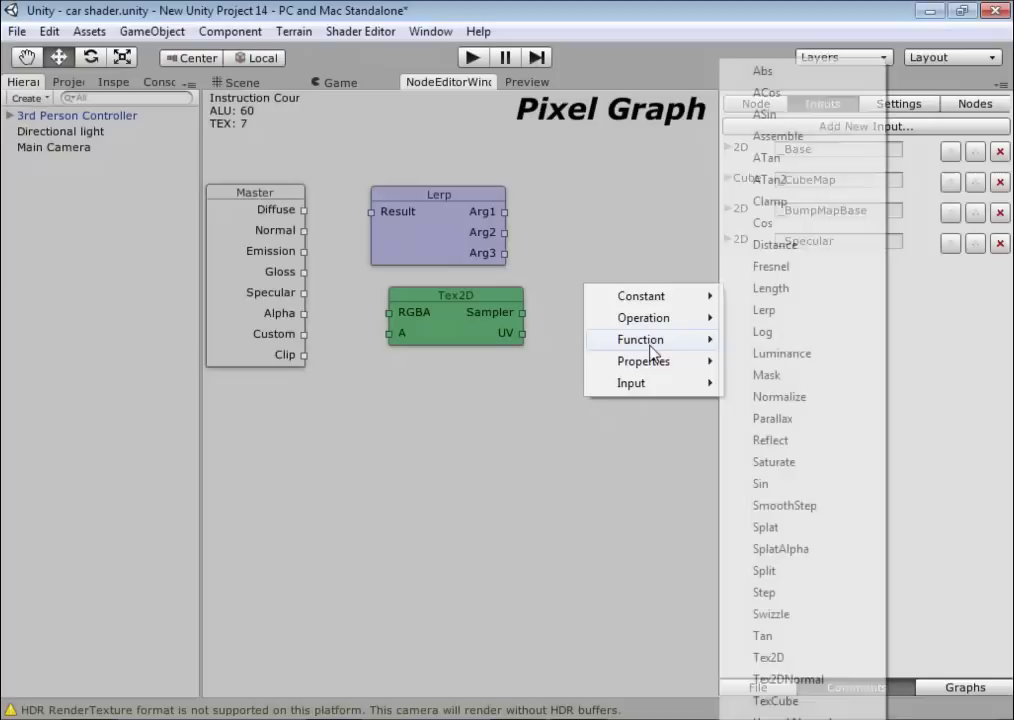
{"action": "left_click", "coordinate": [815, 701]}
{"action": "mouse_move", "coordinate": [644, 316]}
{"action": "left_mouse_down"}
{"action": "mouse_move", "coordinate": [622, 368]}
{"action": "mouse_move", "coordinate": [542, 434]}
{"action": "left_mouse_up"}
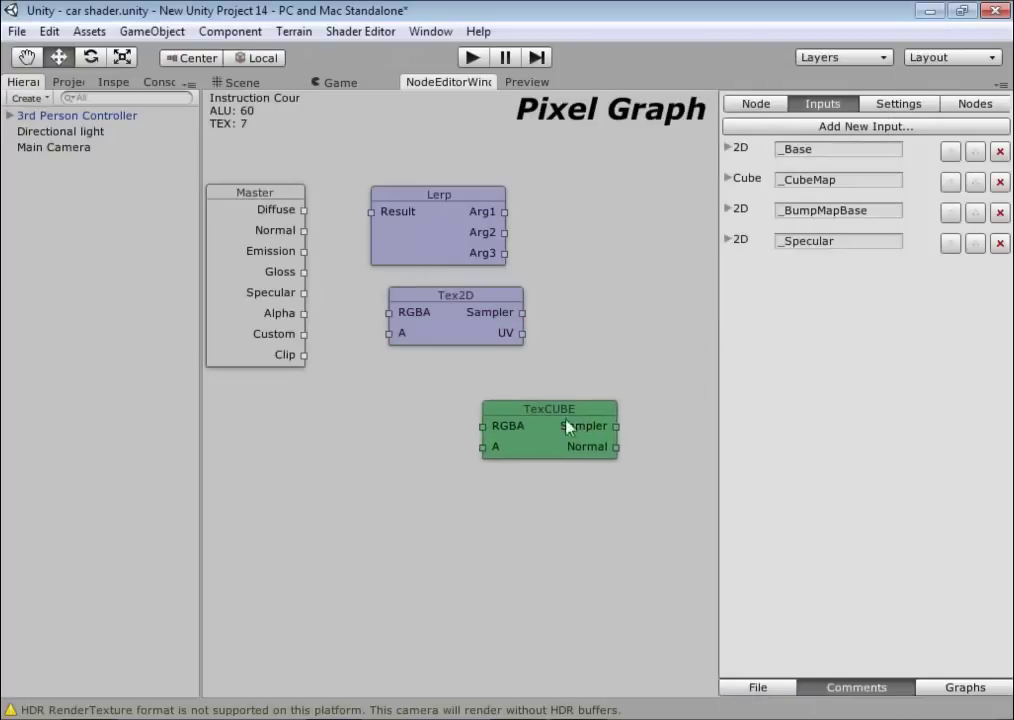
{"action": "right_click", "coordinate": [594, 346]}
{"action": "mouse_move", "coordinate": [712, 430]}
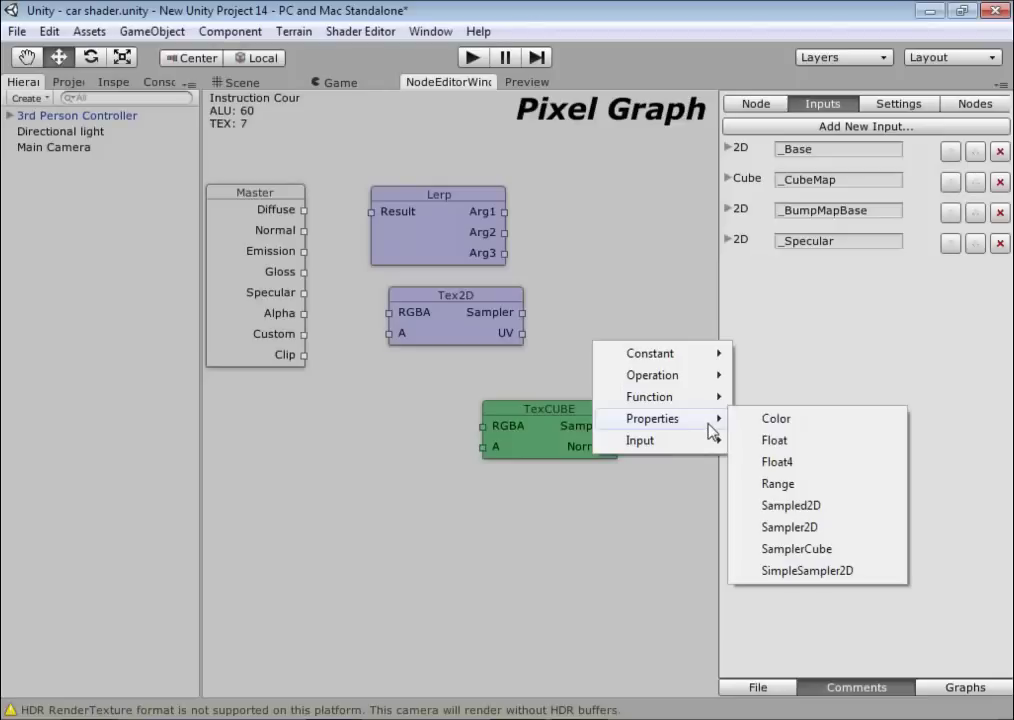
{"action": "left_click", "coordinate": [806, 530]}
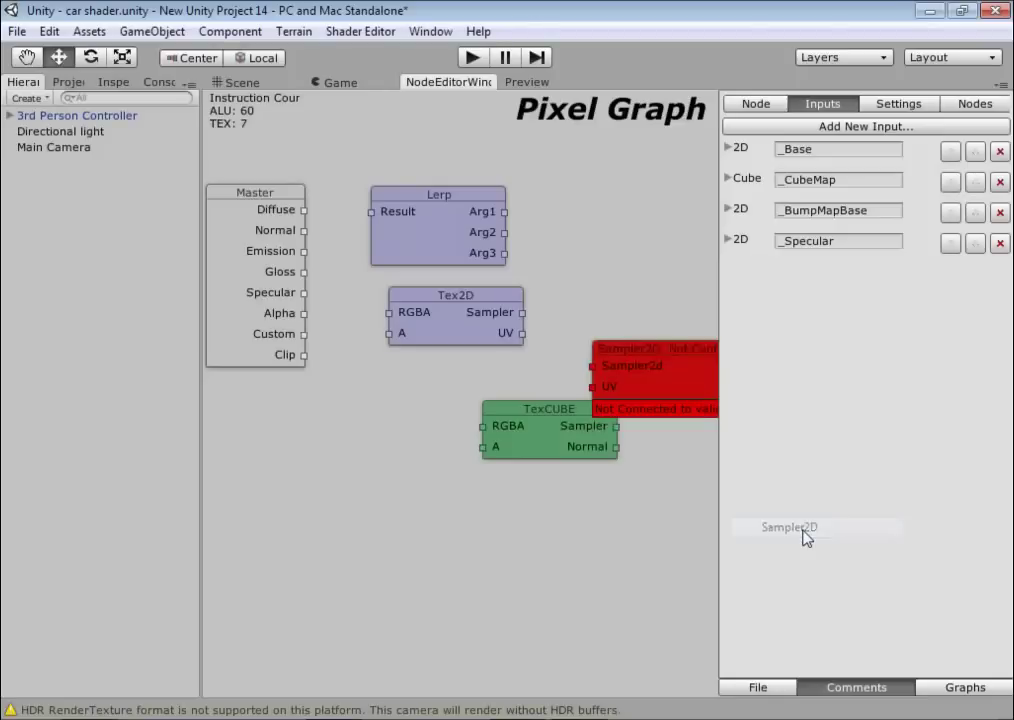
{"action": "left_click_drag", "start_coordinate": [654, 374], "coordinate": [626, 308]}
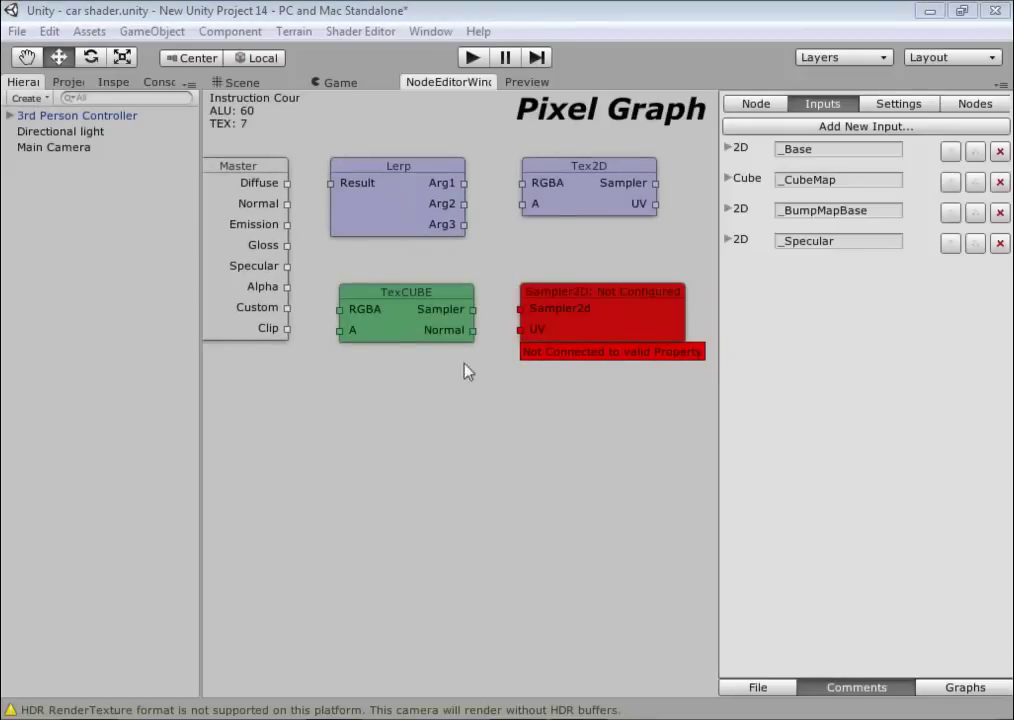
Wire Lerp Result to Master Diffuse, Tex2D RGBA to Lerp Arg1, and Sampler2D to Tex2D's UV.
{"action": "left_click_drag", "start_coordinate": [331, 184], "coordinate": [288, 184]}
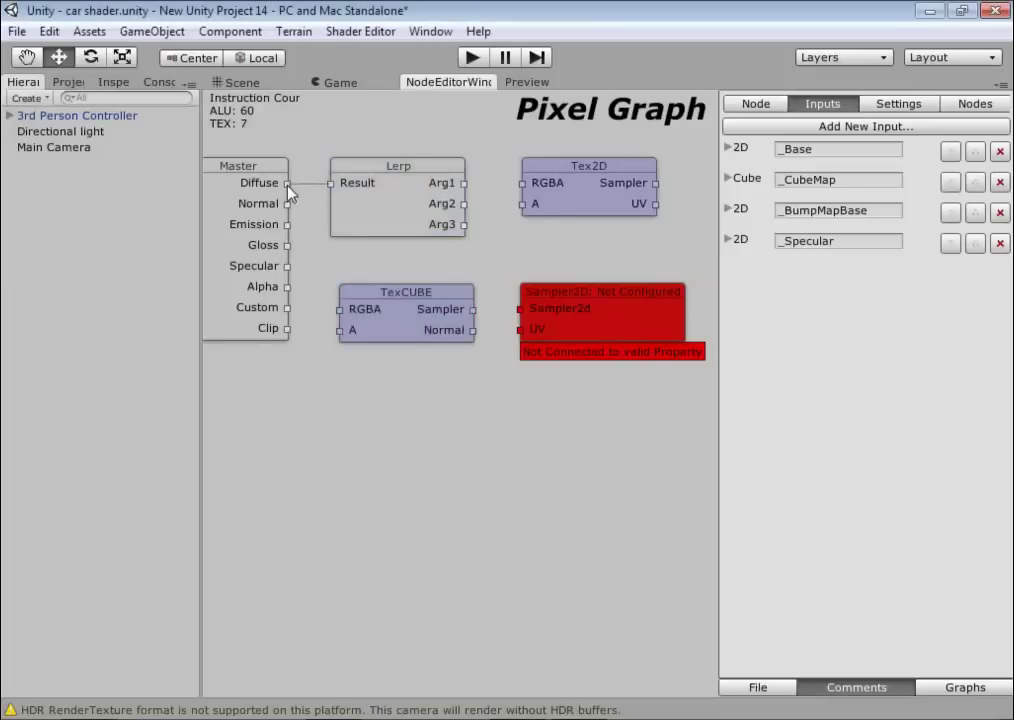
{"action": "middle_click_drag", "start_coordinate": [625, 263], "coordinate": [536, 292]}
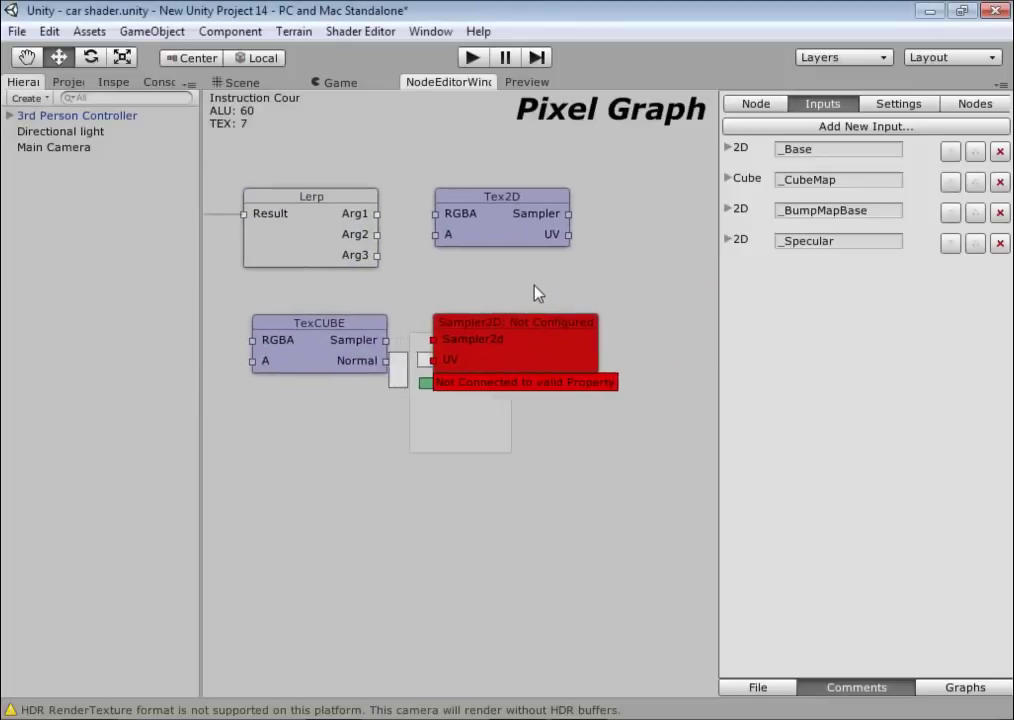
{"action": "left_click_drag", "start_coordinate": [432, 214], "coordinate": [374, 214]}
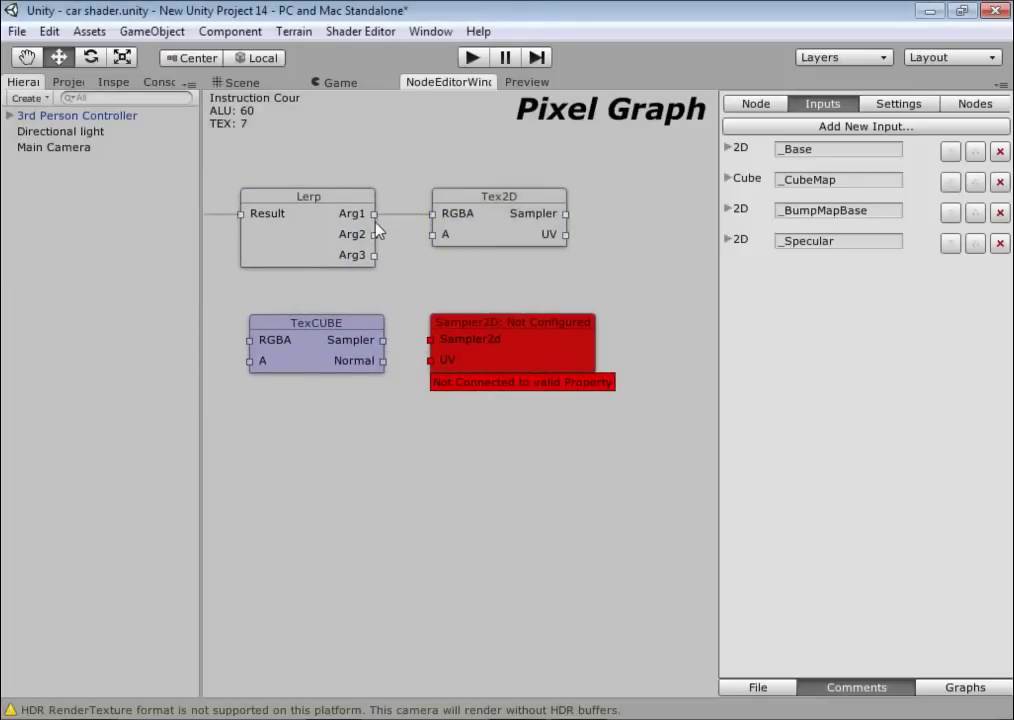
{"action": "left_click", "coordinate": [438, 347]}
{"action": "left_click_drag", "start_coordinate": [438, 347], "coordinate": [581, 223]}
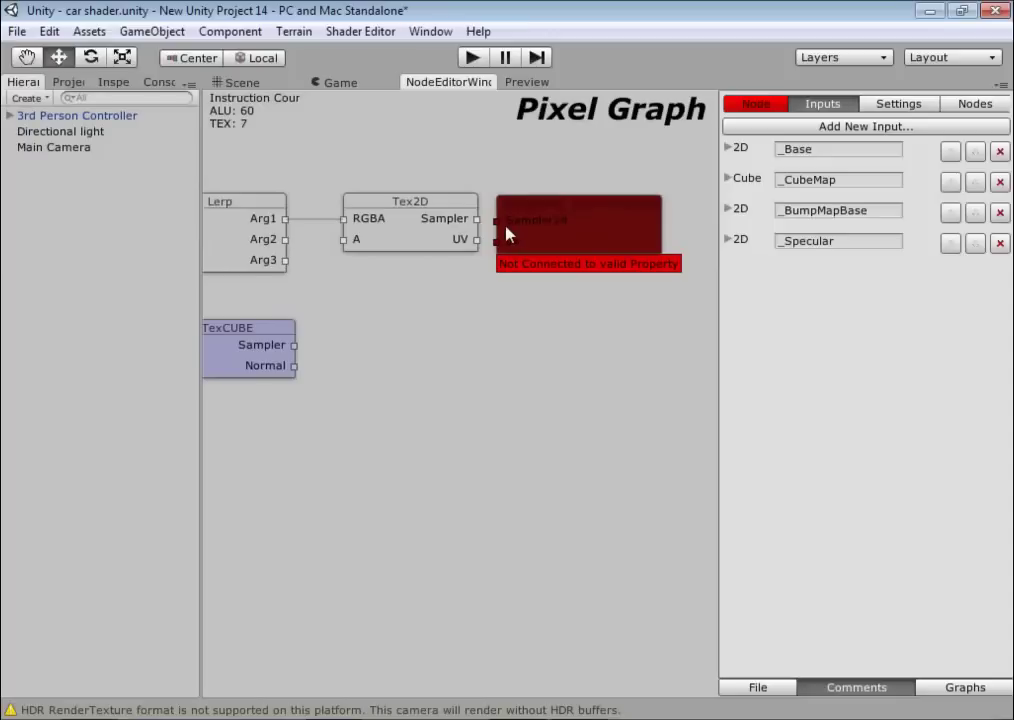
{"action": "left_click_drag", "start_coordinate": [494, 241], "coordinate": [478, 241]}
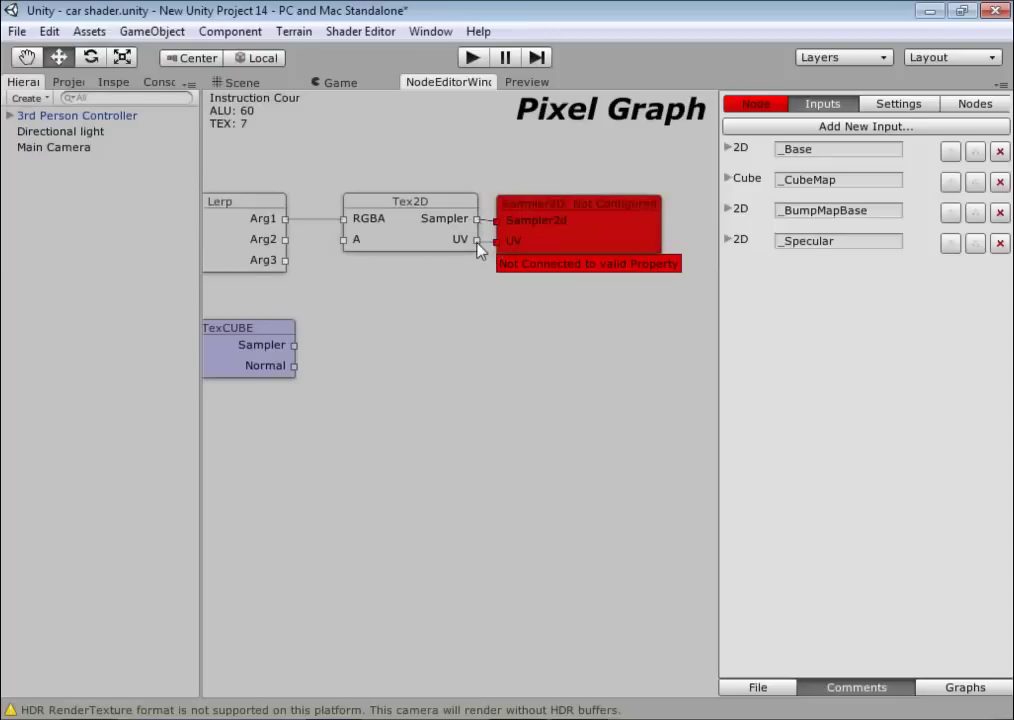
Wire TexCUBE's RGBA into Lerp Arg2 and position TexCUBE directly under Tex2D.
{"action": "left_click_drag", "start_coordinate": [265, 352], "coordinate": [413, 320]}
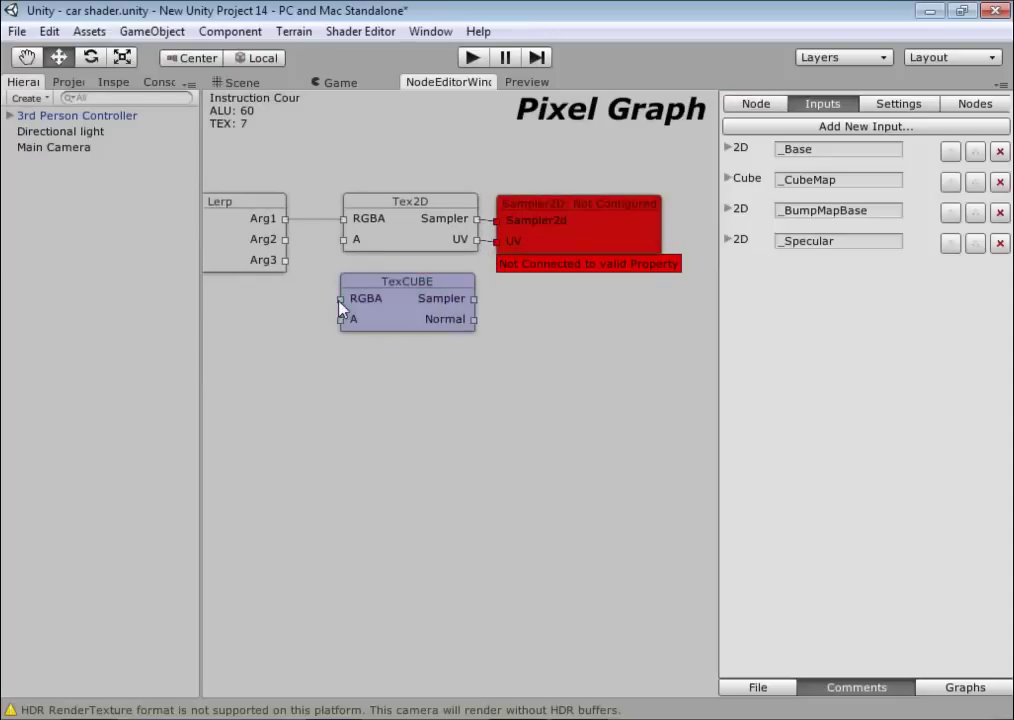
{"action": "left_click_drag", "start_coordinate": [342, 299], "coordinate": [286, 239]}
{"action": "middle_click_drag", "start_coordinate": [350, 366], "coordinate": [452, 338]}
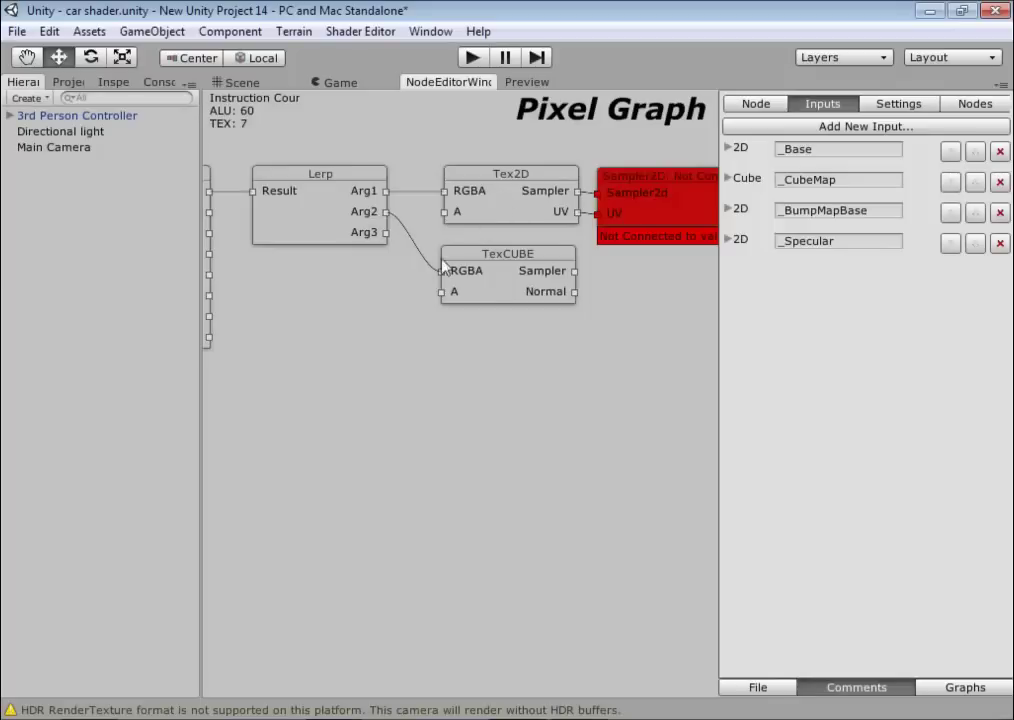
{"action": "left_click_drag", "start_coordinate": [492, 277], "coordinate": [495, 259]}
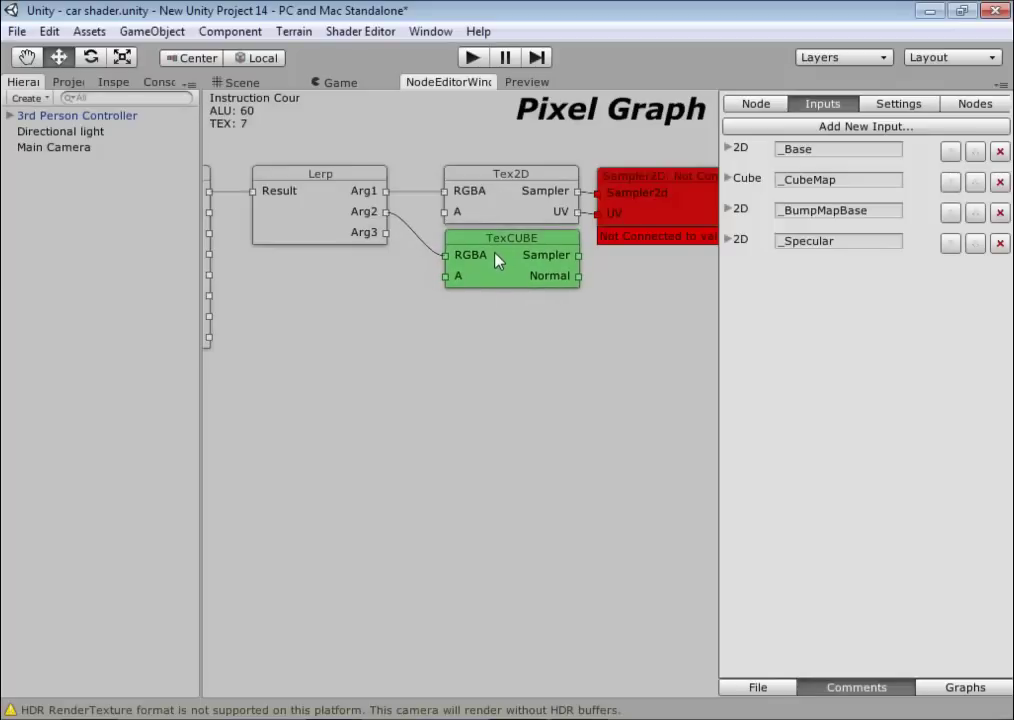
{"action": "mouse_move", "coordinate": [573, 392]}
{"action": "middle_mouse_down"}
{"action": "mouse_move", "coordinate": [607, 412]}
{"action": "mouse_move", "coordinate": [642, 410]}
{"action": "middle_mouse_up"}
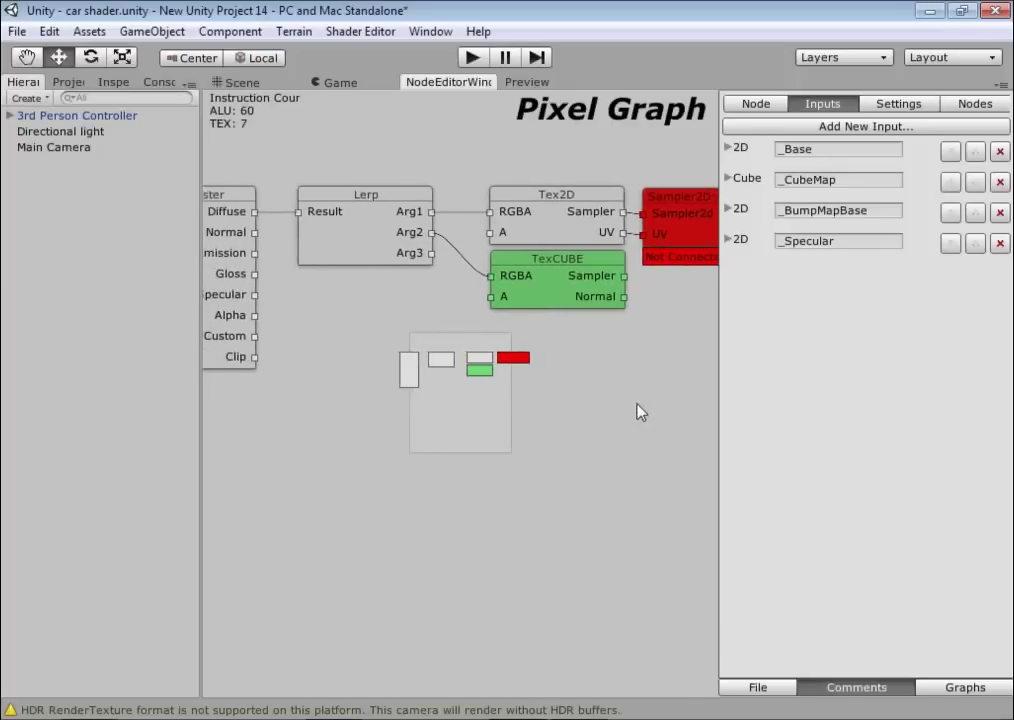
{"action": "mouse_move", "coordinate": [558, 403]}
{"action": "middle_mouse_down"}
{"action": "mouse_move", "coordinate": [584, 402]}
{"action": "mouse_move", "coordinate": [523, 408]}
{"action": "middle_mouse_up"}
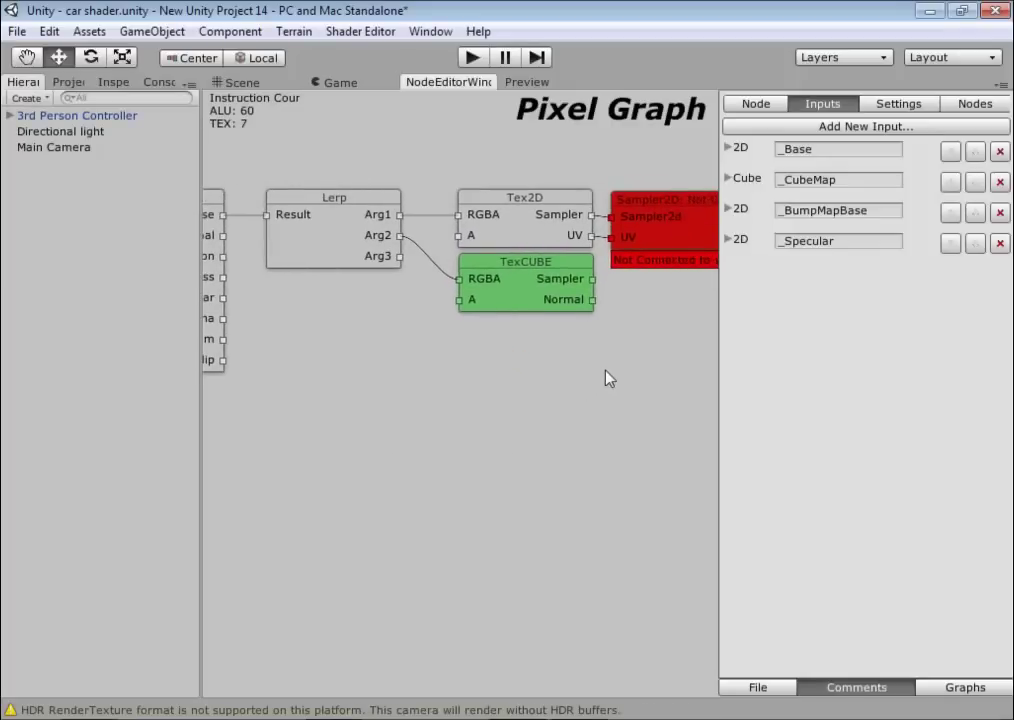
{"action": "middle_click_drag", "start_coordinate": [607, 378], "coordinate": [597, 380]}
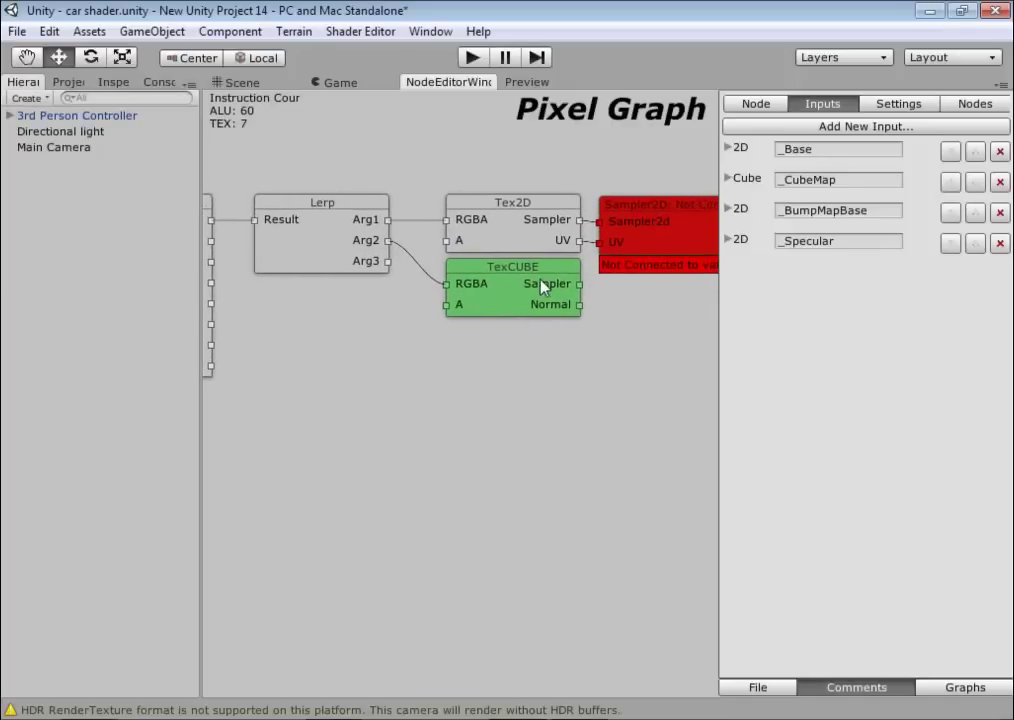
{"action": "middle_click_drag", "start_coordinate": [550, 306], "coordinate": [485, 353]}
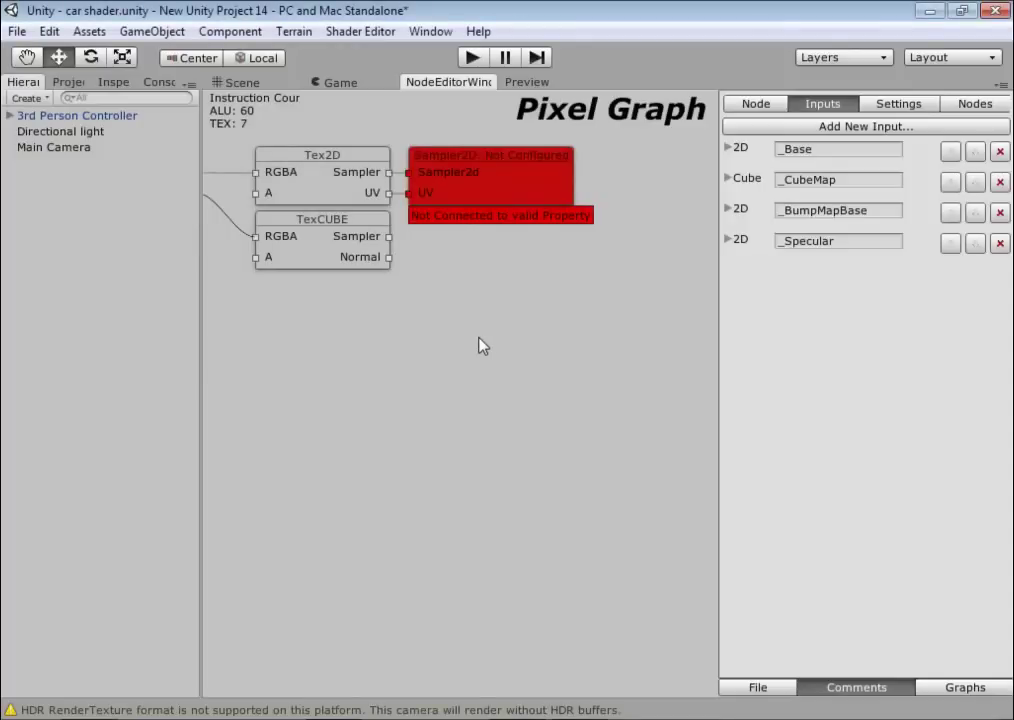
Add a SamplerCube node beside TexCUBE and connect it to TexCUBE's Sampler.
{"action": "right_click", "coordinate": [464, 278]}
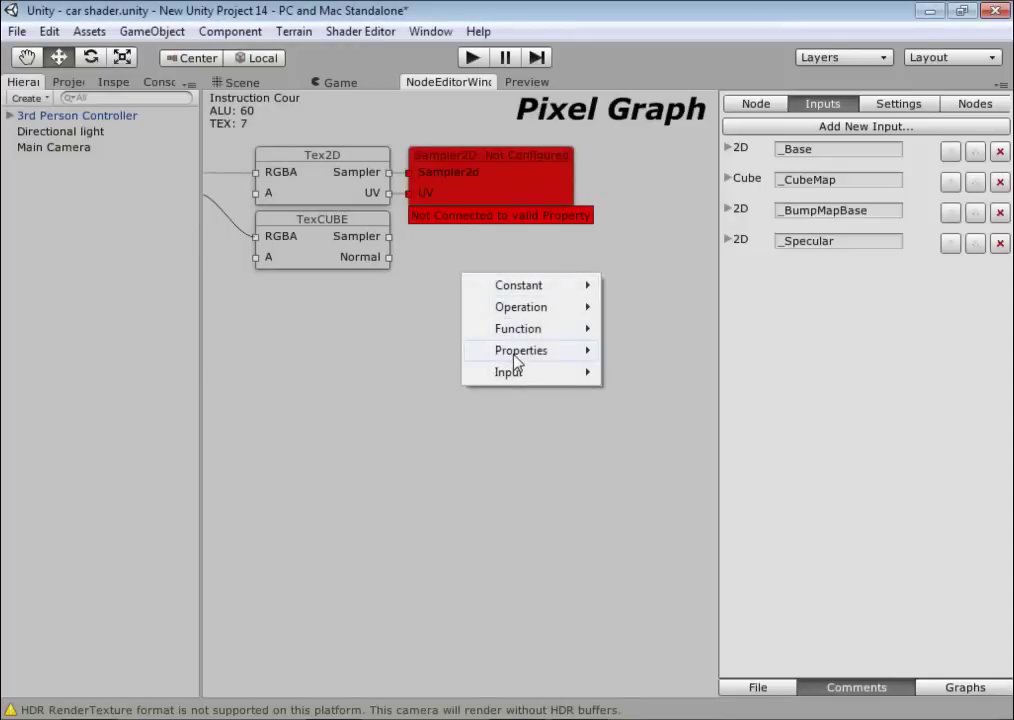
{"action": "mouse_move", "coordinate": [516, 358]}
{"action": "left_click", "coordinate": [674, 480]}
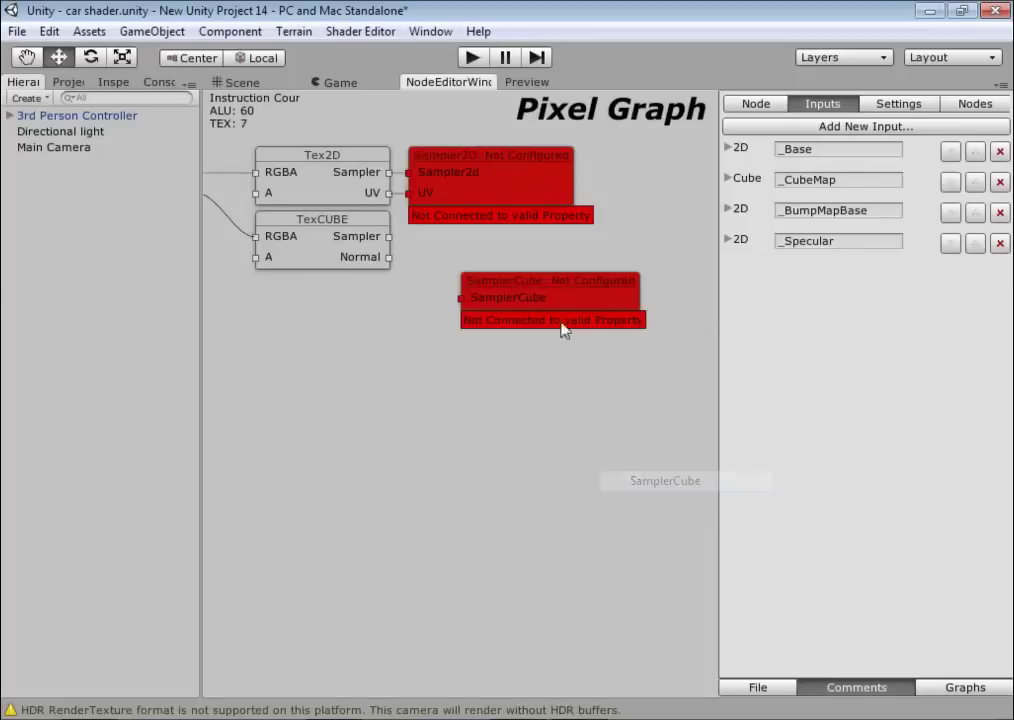
{"action": "mouse_move", "coordinate": [531, 300]}
{"action": "left_mouse_down"}
{"action": "mouse_move", "coordinate": [508, 265]}
{"action": "mouse_move", "coordinate": [477, 258]}
{"action": "left_mouse_up"}
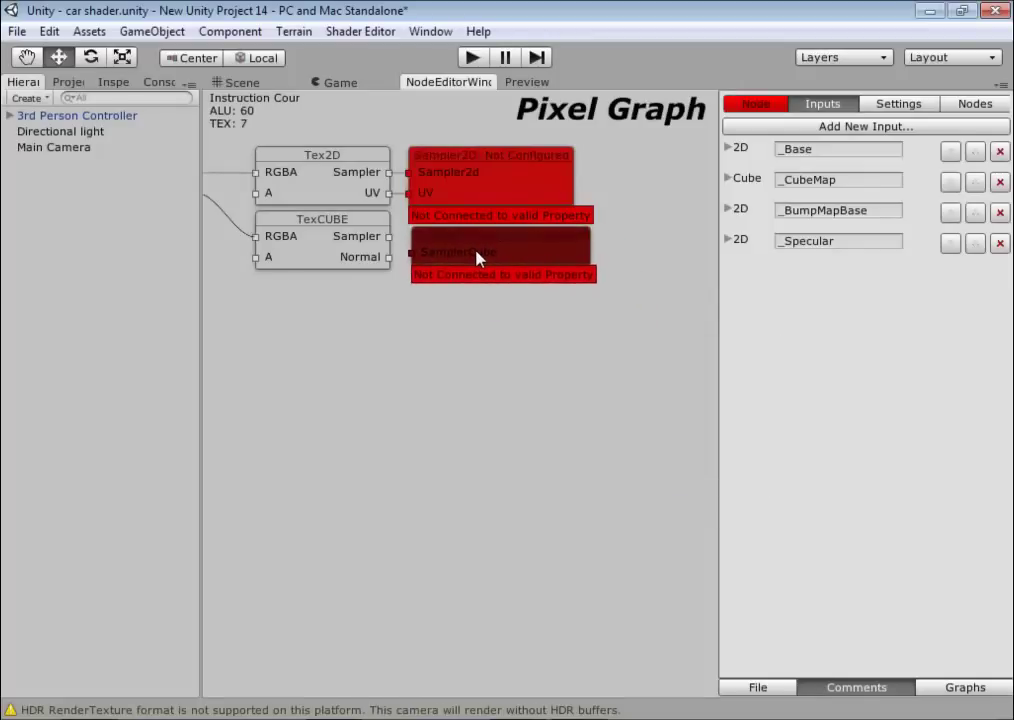
{"action": "left_click_drag", "start_coordinate": [410, 253], "coordinate": [389, 237]}
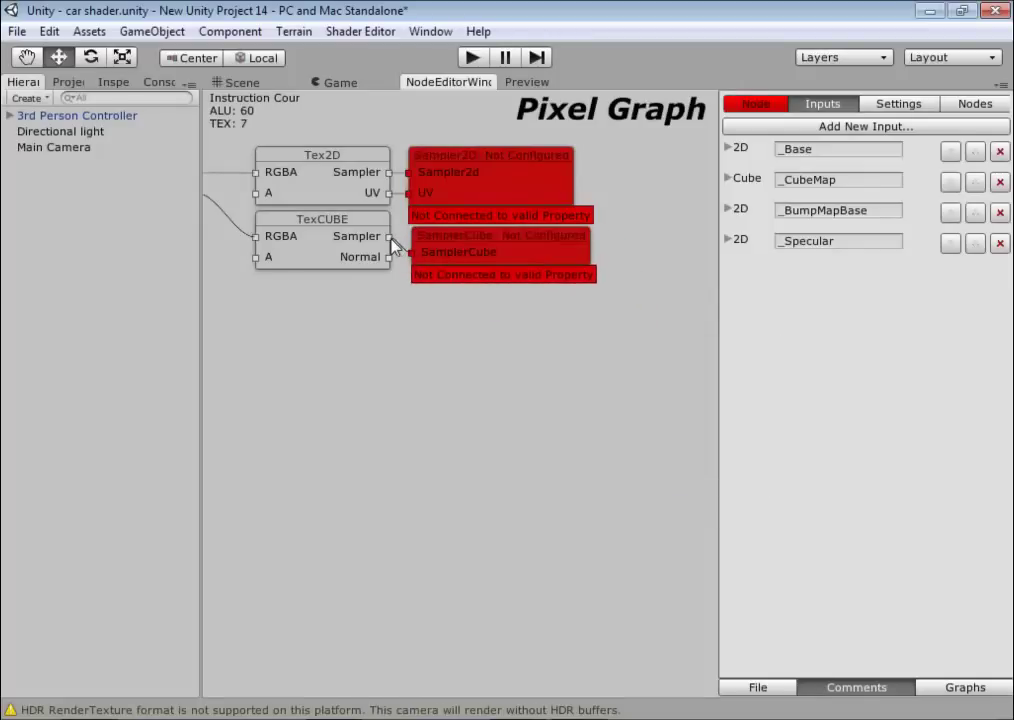
Add a Multiply node below SamplerCube, feeding its Result into TexCUBE's Normal.
{"action": "right_click", "coordinate": [426, 343]}
{"action": "mouse_move", "coordinate": [530, 377]}
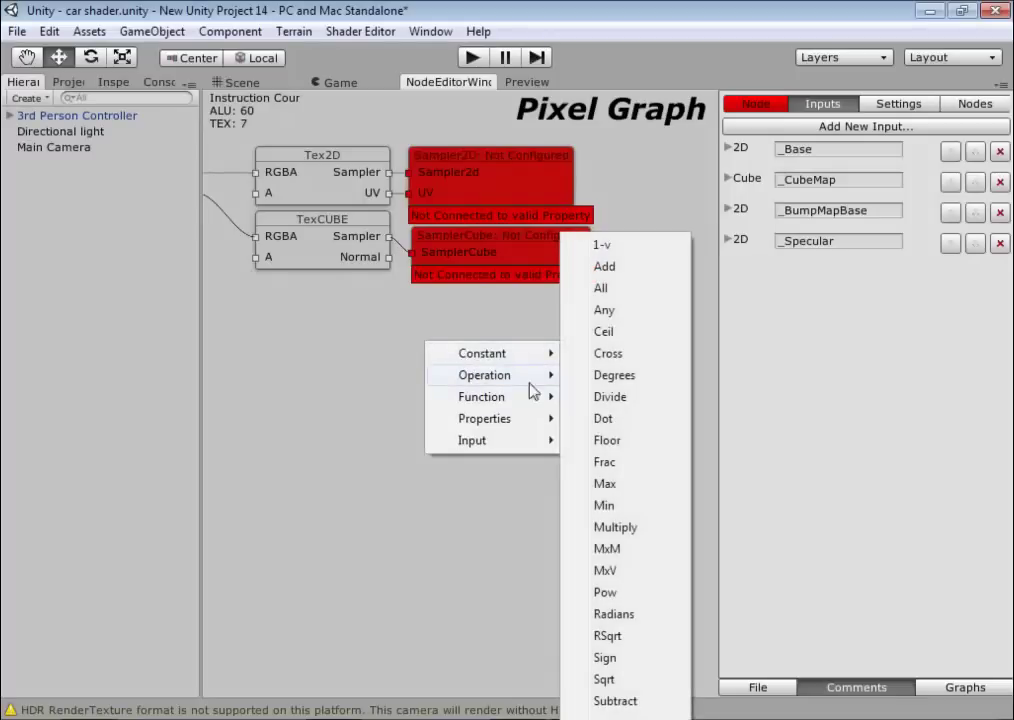
{"action": "left_click", "coordinate": [612, 530]}
{"action": "left_click_drag", "start_coordinate": [390, 257], "coordinate": [423, 357]}
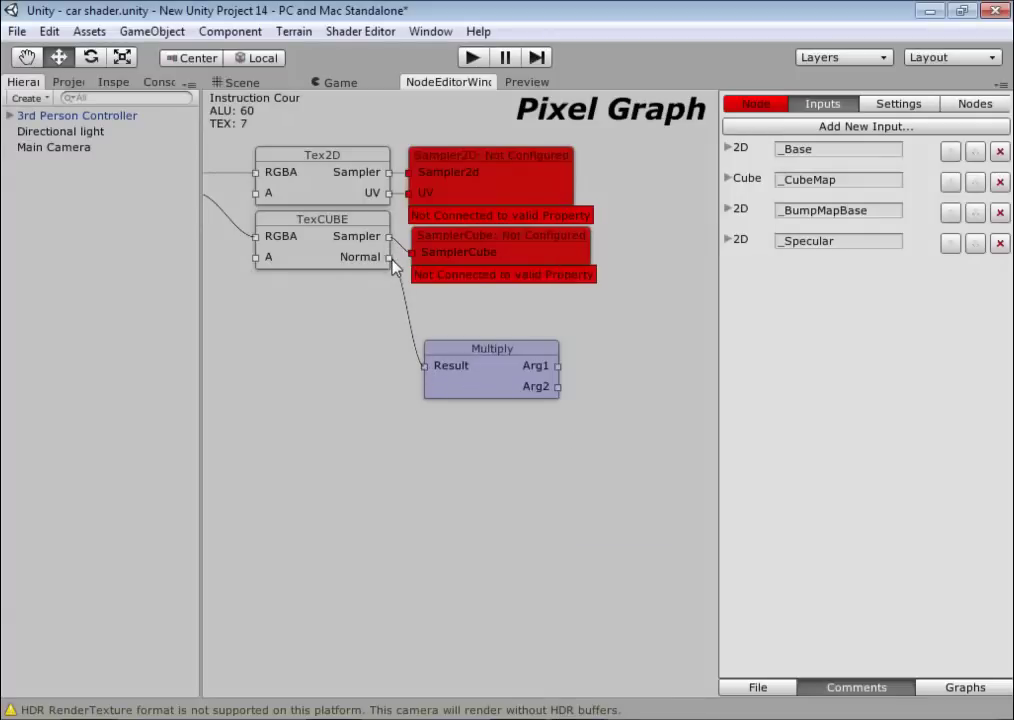
{"action": "left_click_drag", "start_coordinate": [491, 361], "coordinate": [478, 318]}
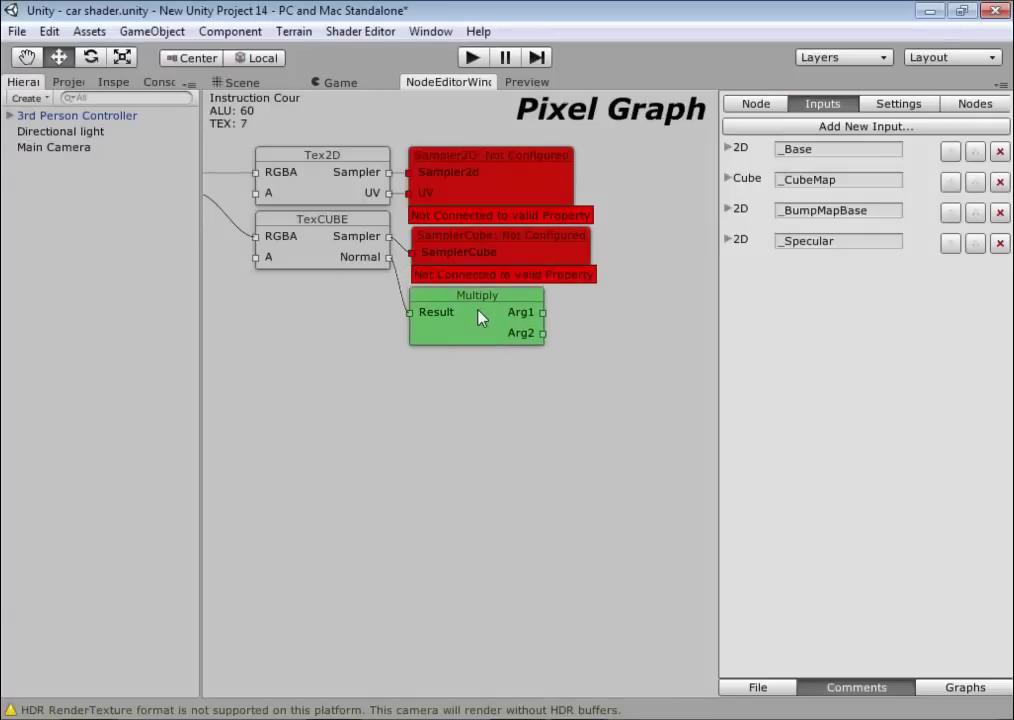
{"action": "left_click", "coordinate": [500, 266]}
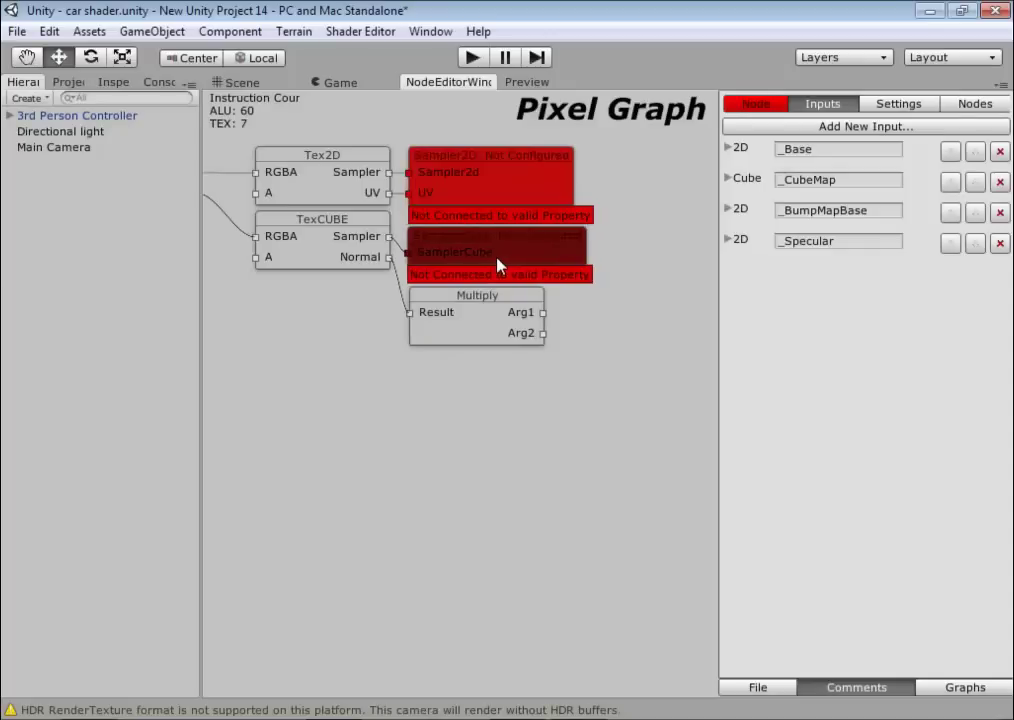
Set the Sampler2D node's Input Property to _Base.
{"action": "left_click", "coordinate": [507, 190]}
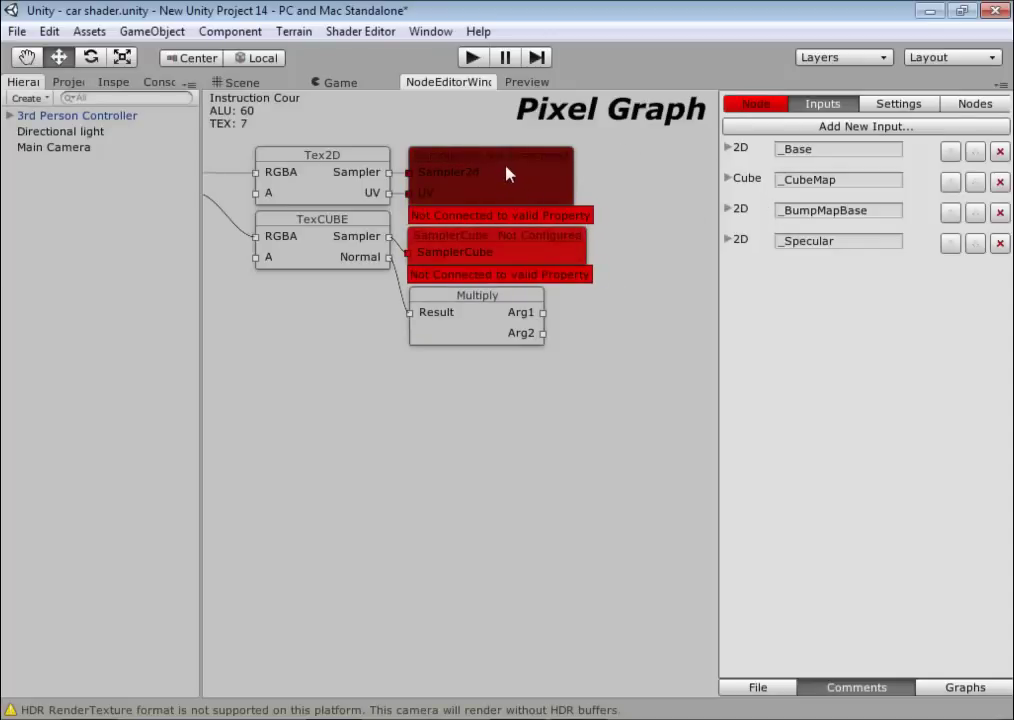
{"action": "left_click", "coordinate": [755, 103]}
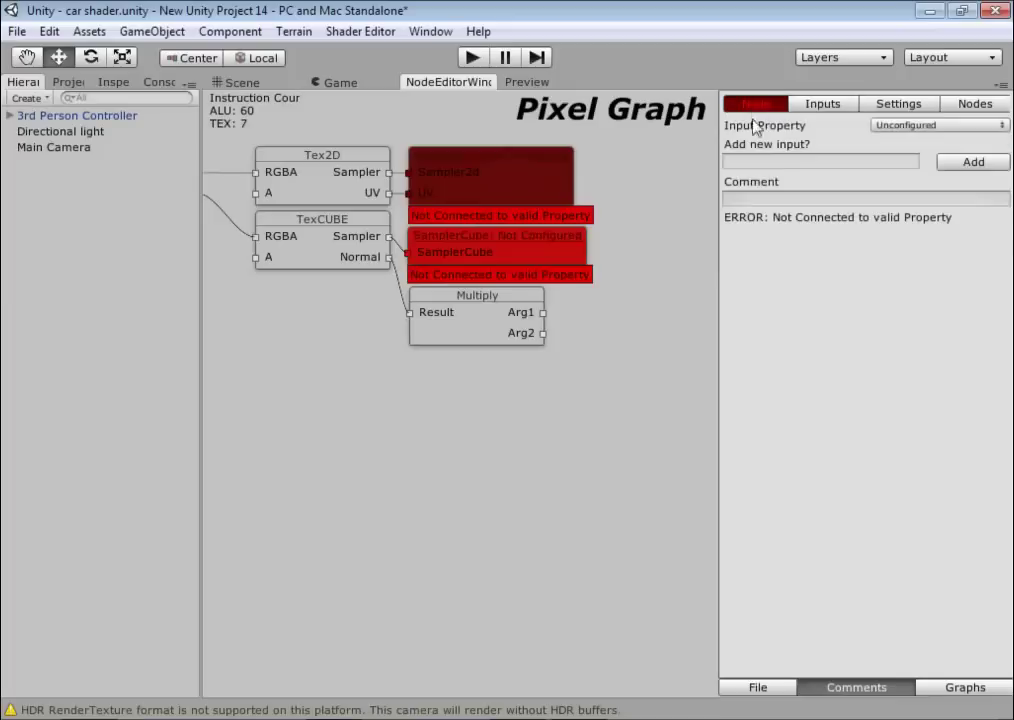
{"action": "left_click", "coordinate": [936, 125]}
{"action": "left_click", "coordinate": [898, 170]}
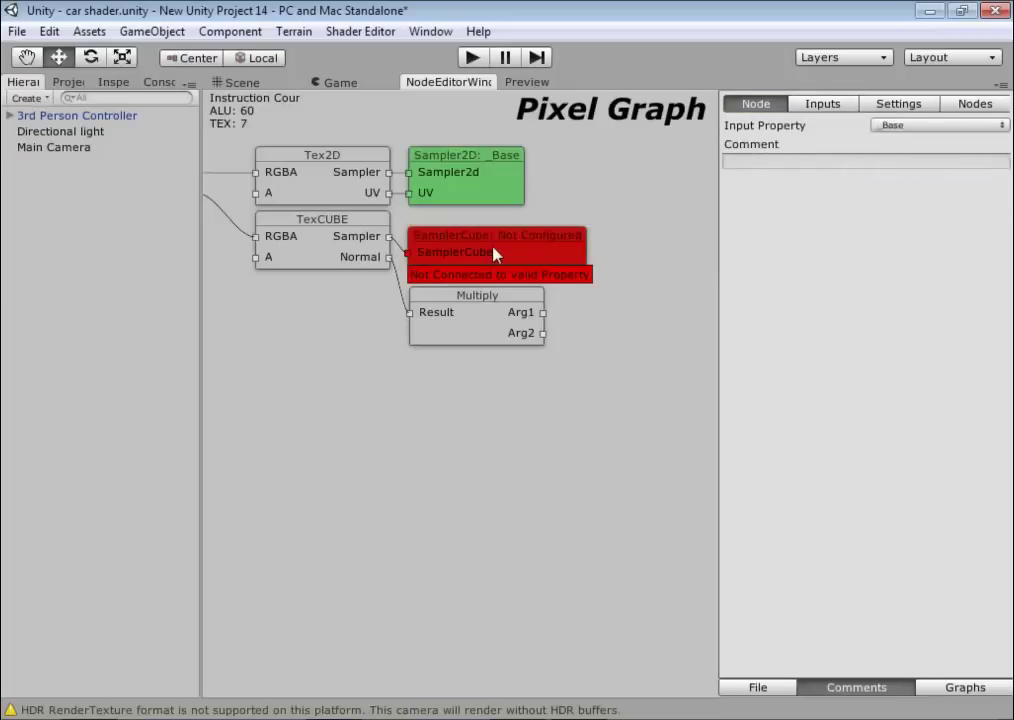
Set the SamplerCube node's Input Property to _CubeMap.
{"action": "left_click", "coordinate": [493, 253]}
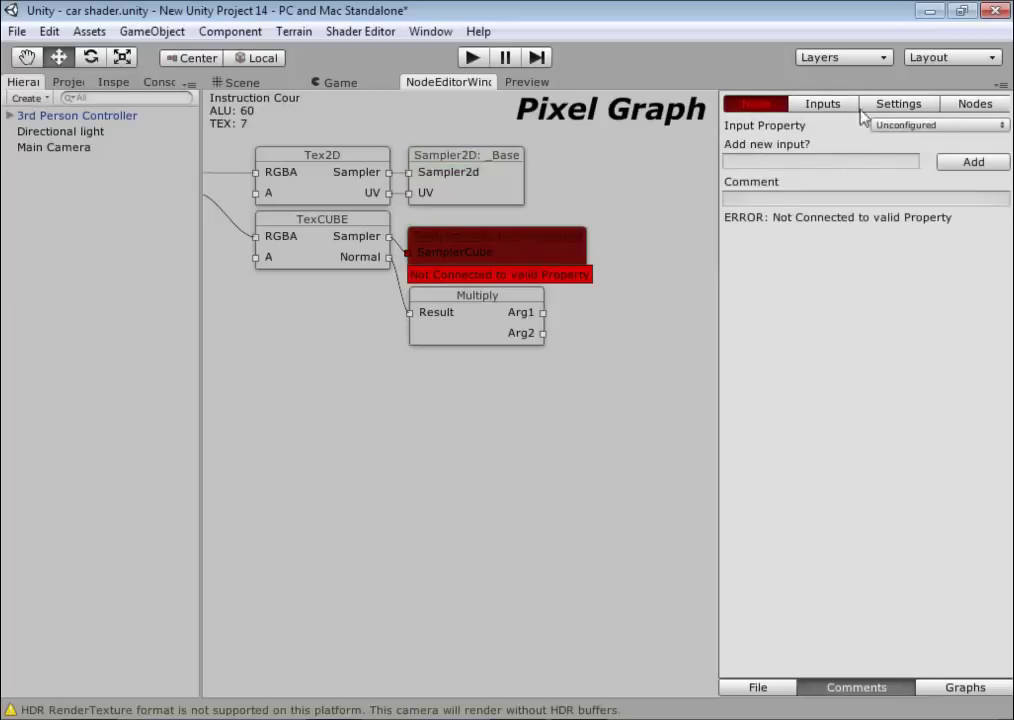
{"action": "left_click", "coordinate": [938, 126]}
{"action": "left_click", "coordinate": [925, 170]}
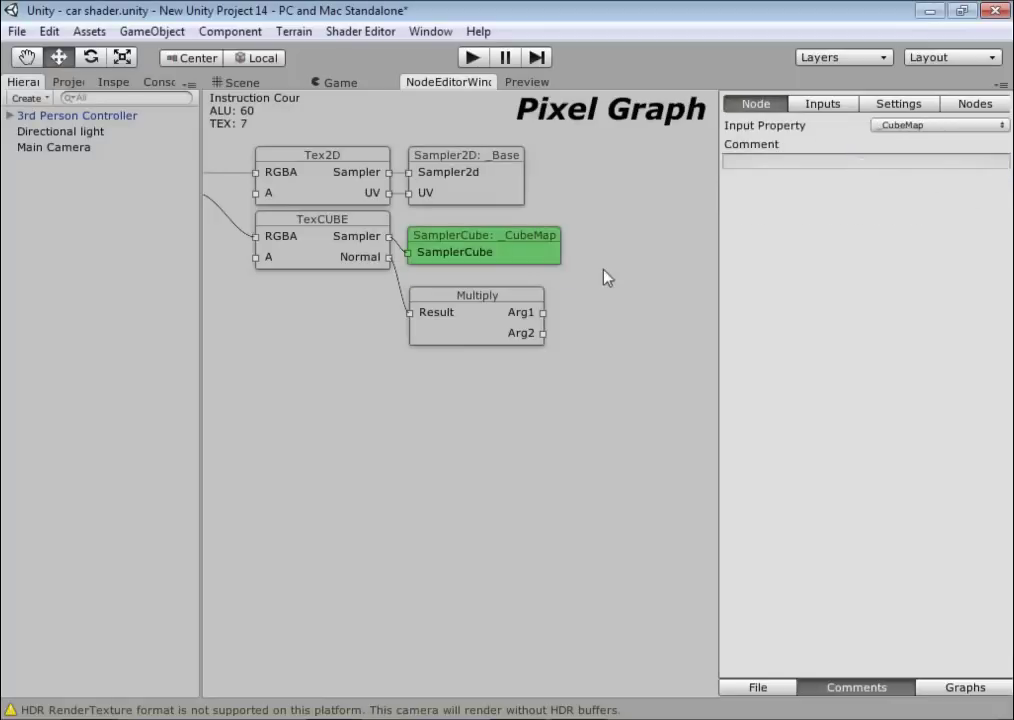
{"action": "left_click", "coordinate": [614, 316]}
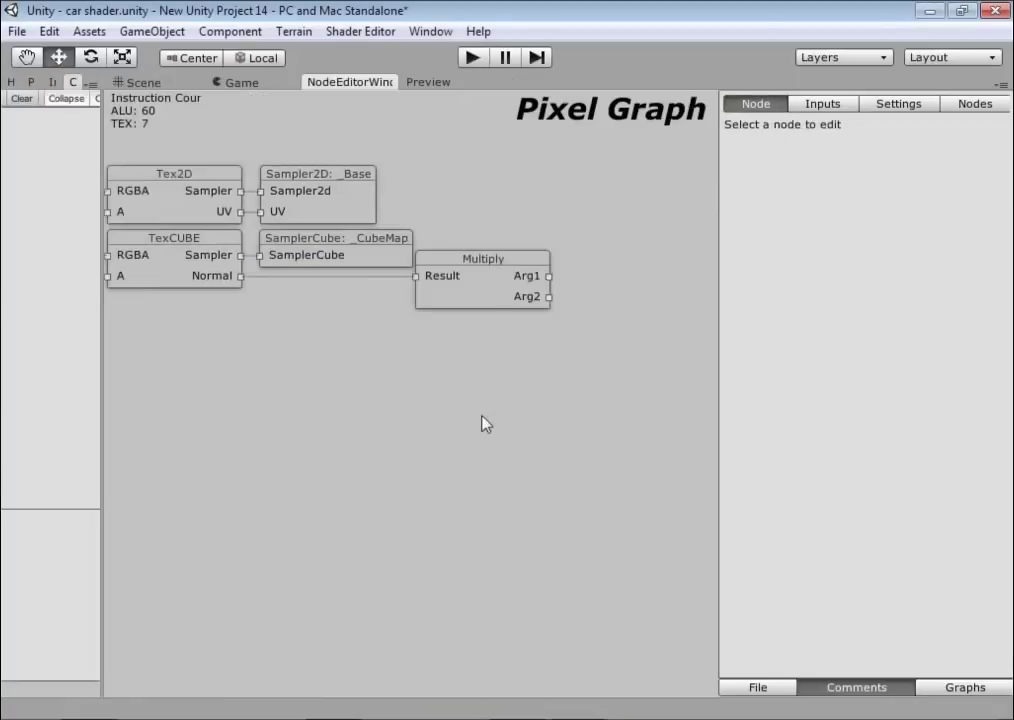
Add a View Direction node and wire it into Multiply's Arg1.
{"action": "right_click", "coordinate": [491, 418]}
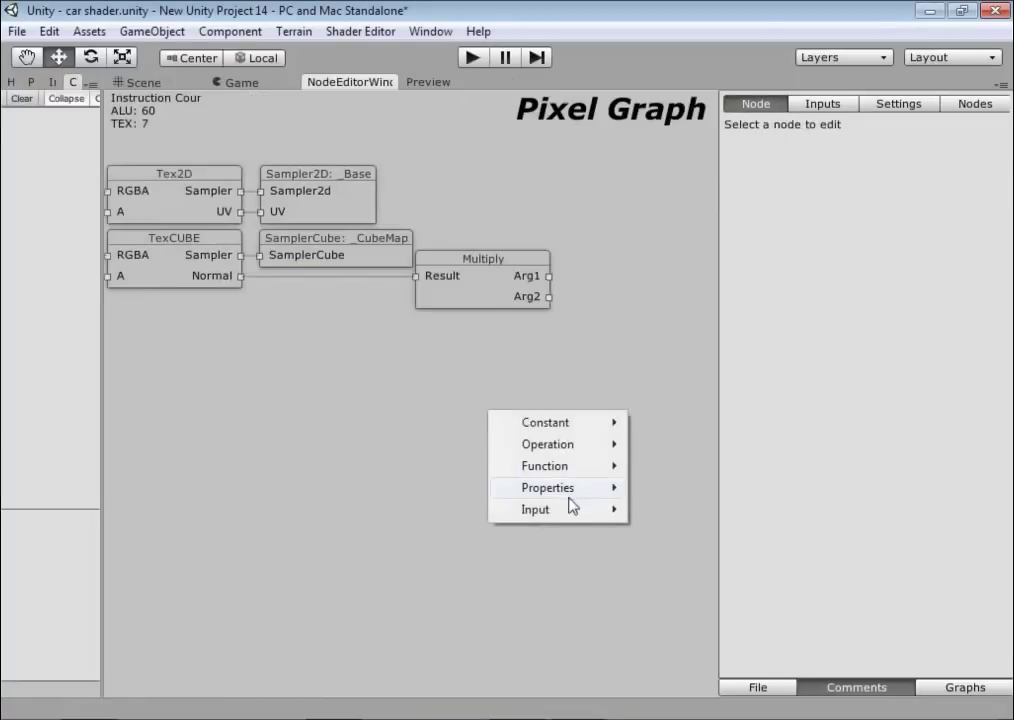
{"action": "mouse_move", "coordinate": [570, 510]}
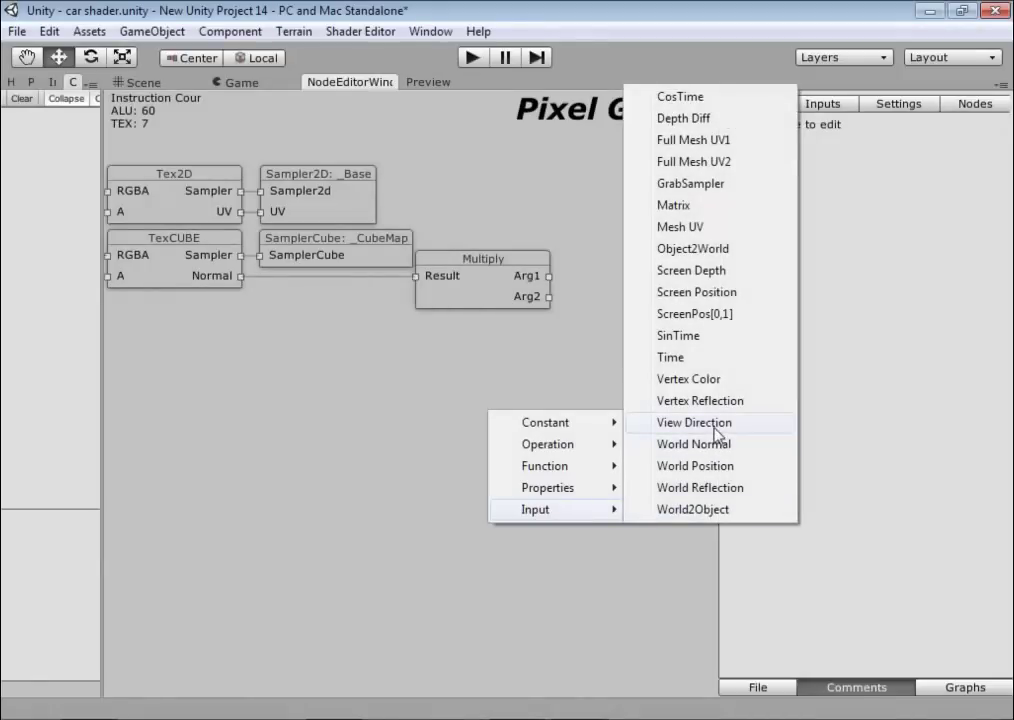
{"action": "left_click", "coordinate": [700, 422]}
{"action": "mouse_move", "coordinate": [536, 432]}
{"action": "left_mouse_down"}
{"action": "mouse_move", "coordinate": [632, 278]}
{"action": "mouse_move", "coordinate": [585, 279]}
{"action": "mouse_move", "coordinate": [626, 279]}
{"action": "left_mouse_up"}
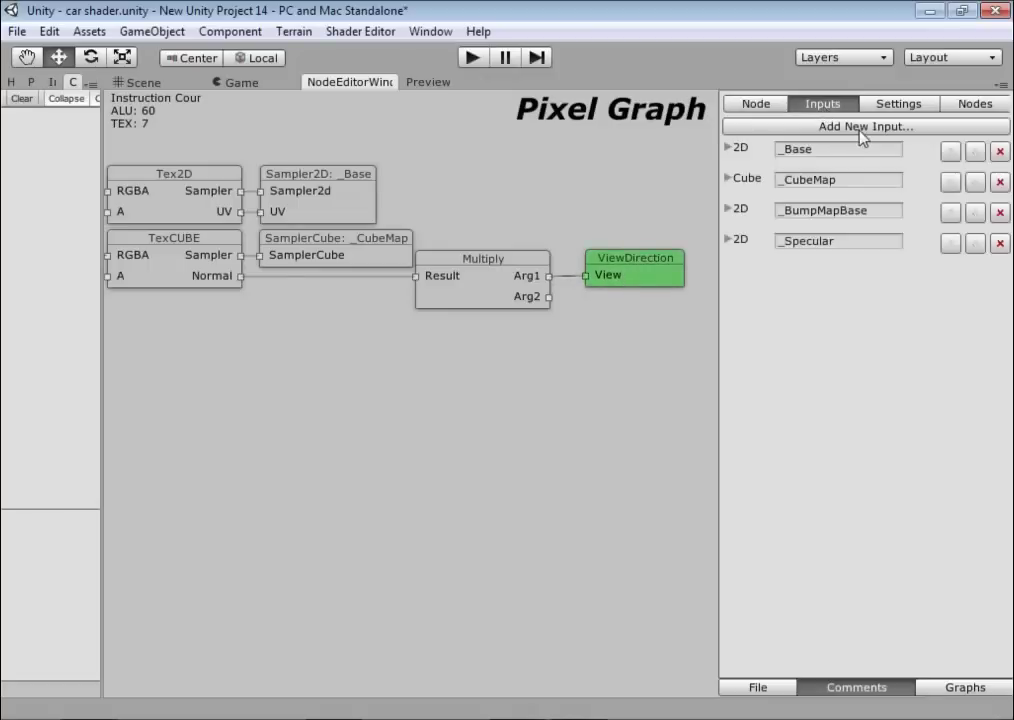
Add a Float4 Vector shader input named _ProCubeMap.
{"action": "left_click", "coordinate": [862, 127]}
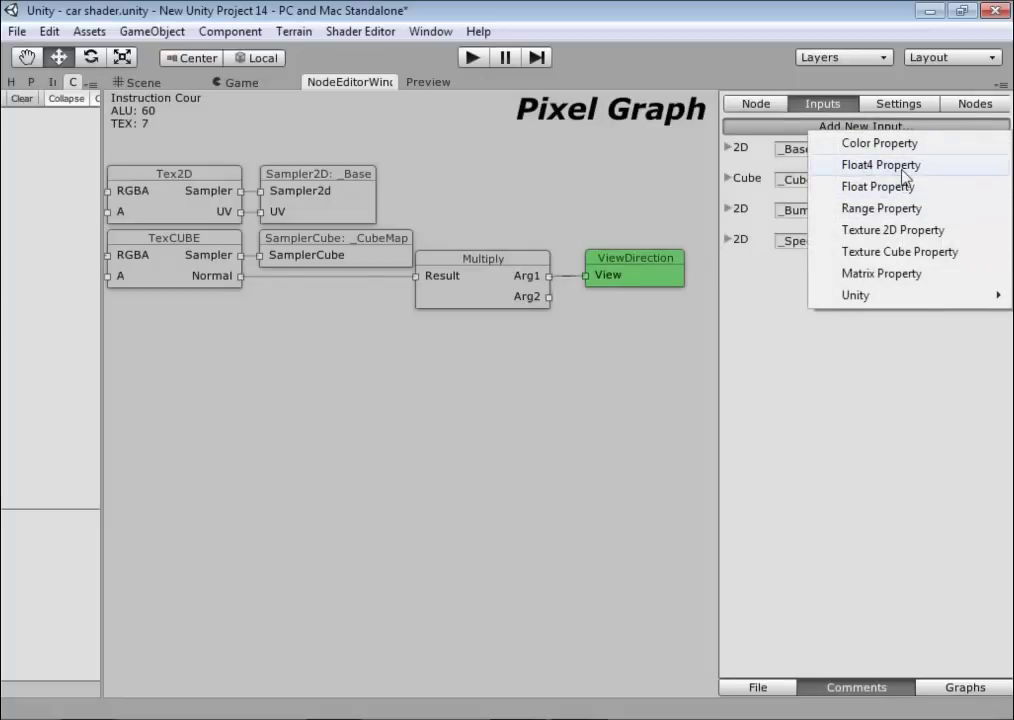
{"action": "left_click", "coordinate": [905, 165]}
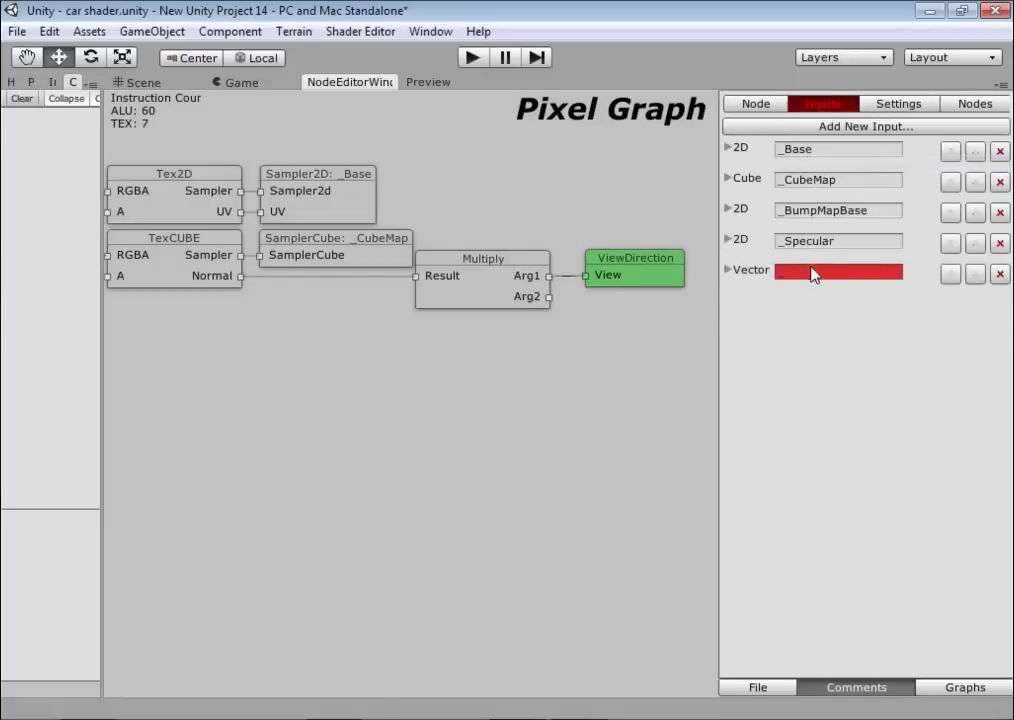
{"action": "left_click", "coordinate": [808, 277]}
{"action": "type", "text": "_Pr"}
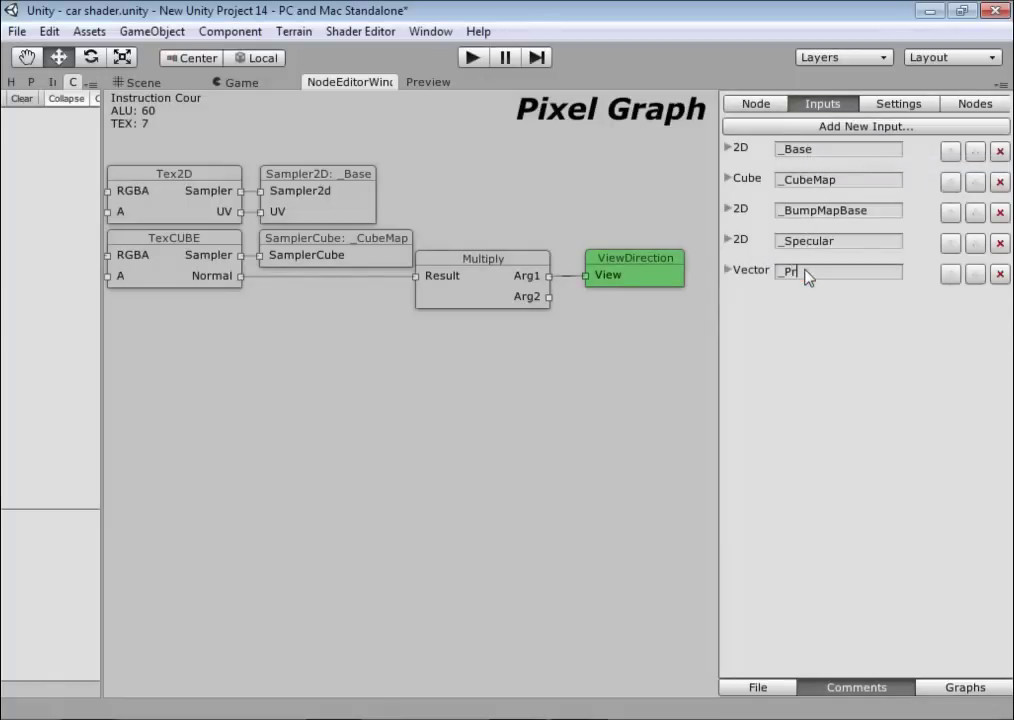
{"action": "type", "text": "op"}
{"action": "type", "text": "Cube"}
{"action": "type", "text": "Map"}
Add a Float4 property node beside ViewDirection feeding Multiply's Arg2.
{"action": "right_click", "coordinate": [579, 338]}
{"action": "mouse_move", "coordinate": [636, 392]}
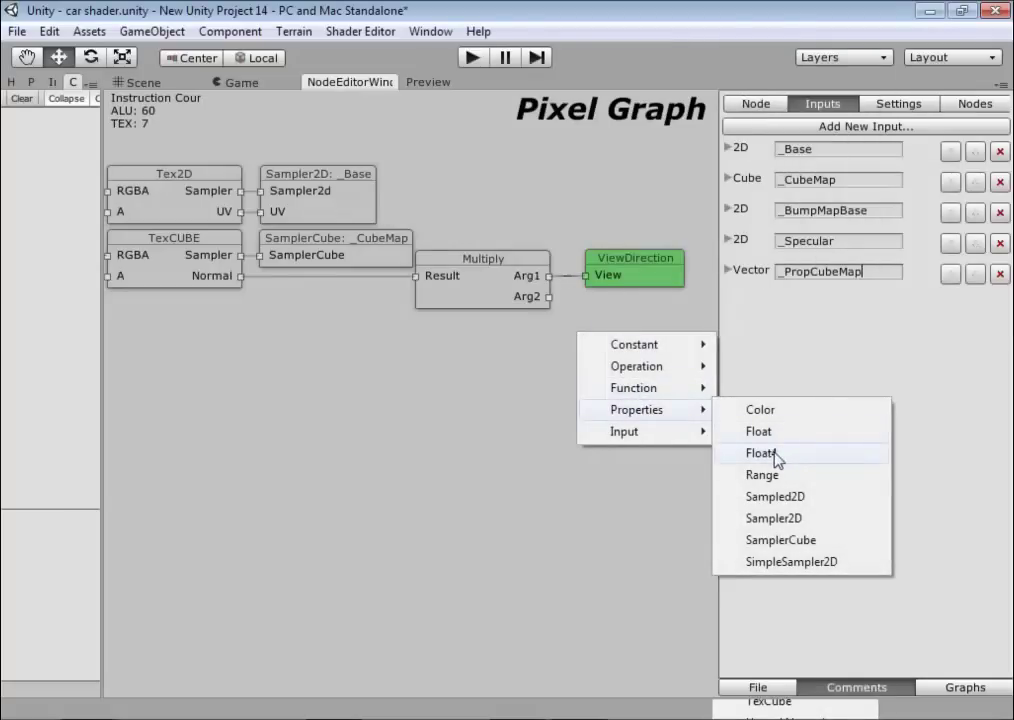
{"action": "left_click", "coordinate": [776, 458]}
{"action": "left_click_drag", "start_coordinate": [645, 378], "coordinate": [645, 314]}
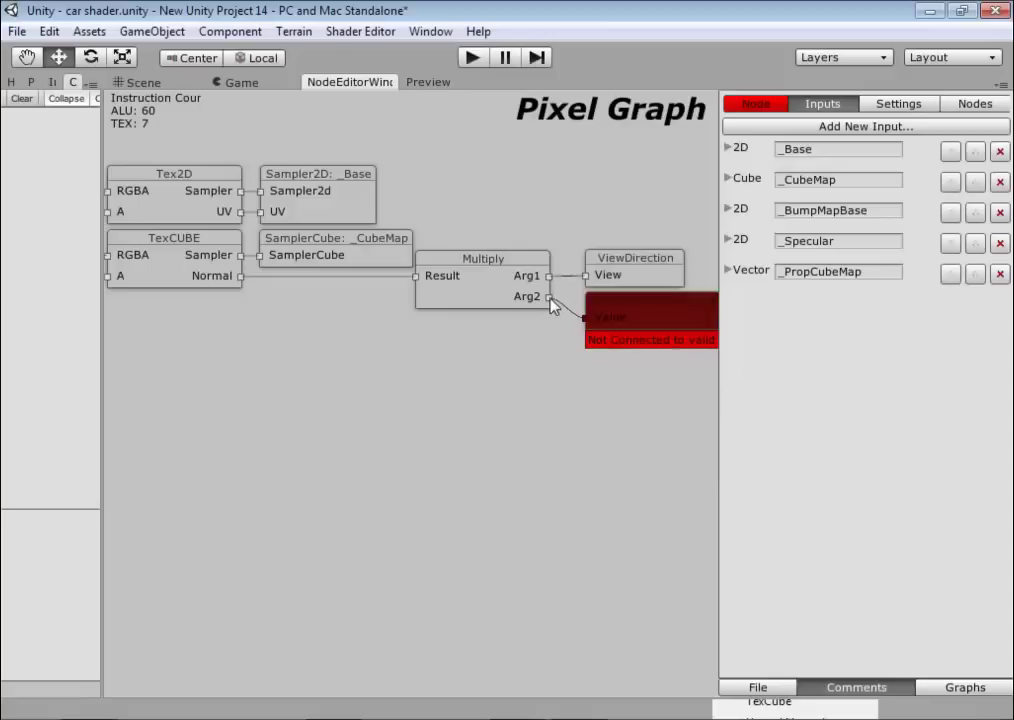
{"action": "left_click_drag", "start_coordinate": [550, 299], "coordinate": [550, 299]}
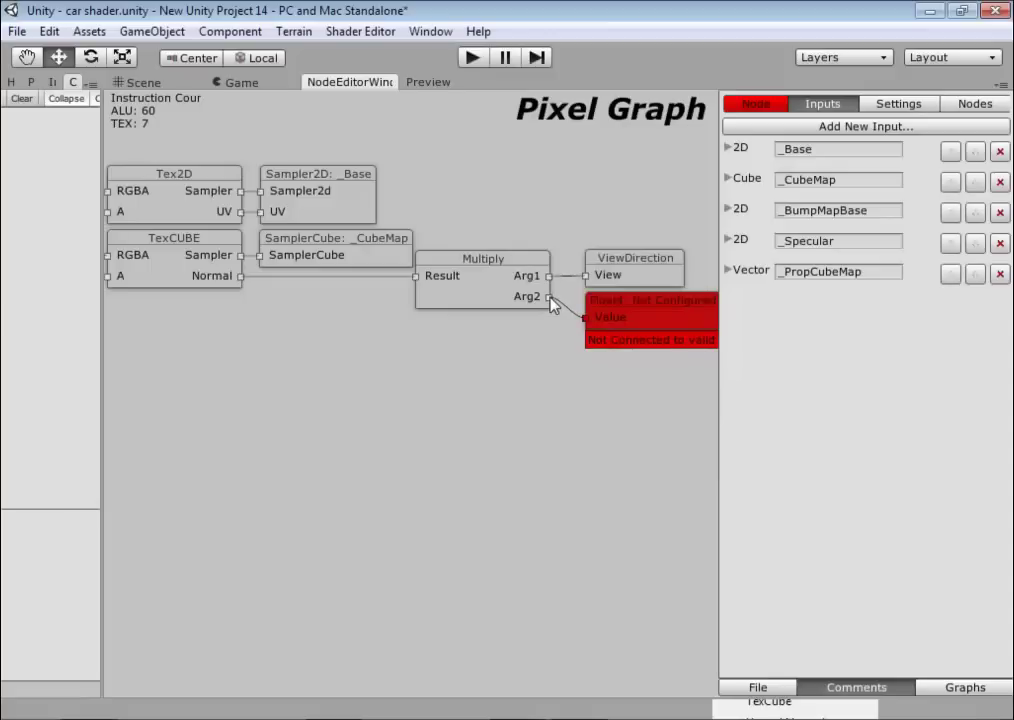
Set the Float4 node's Input Property to _PropCubeMap.
{"action": "left_click", "coordinate": [757, 106]}
{"action": "left_click", "coordinate": [660, 333]}
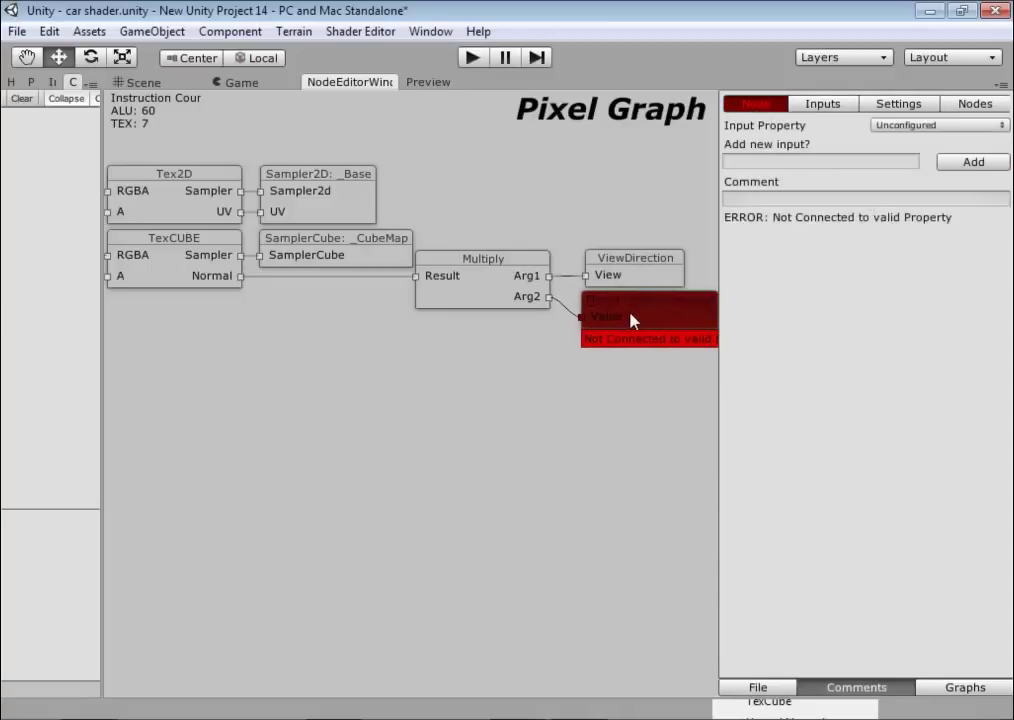
{"action": "left_click_drag", "start_coordinate": [634, 319], "coordinate": [632, 319]}
{"action": "left_click", "coordinate": [950, 125]}
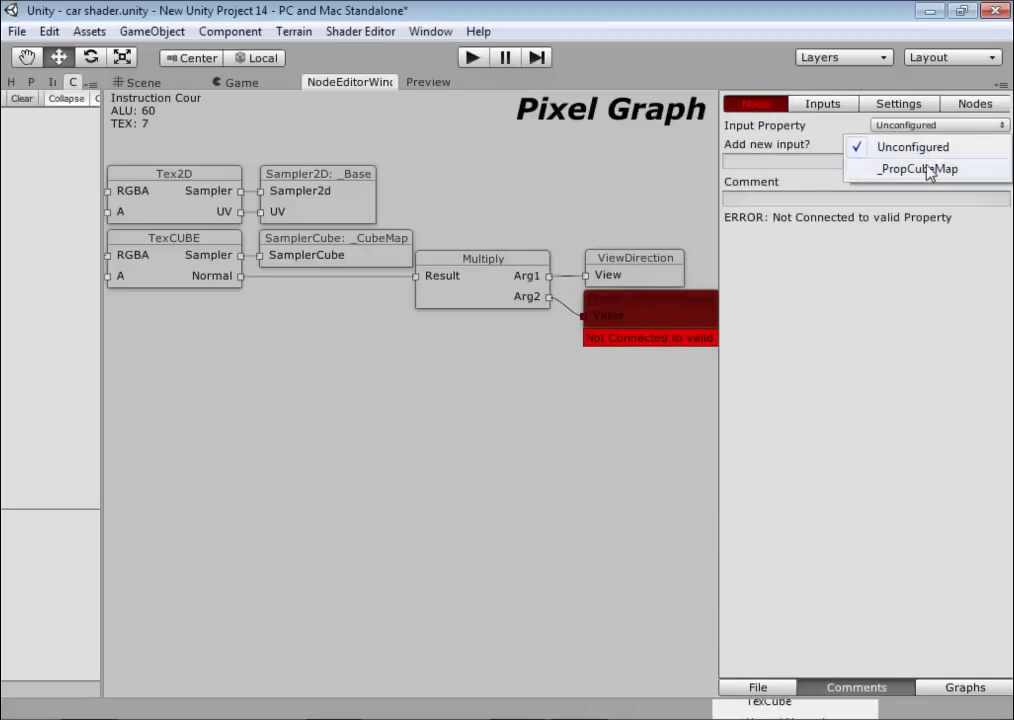
{"action": "left_click", "coordinate": [928, 172]}
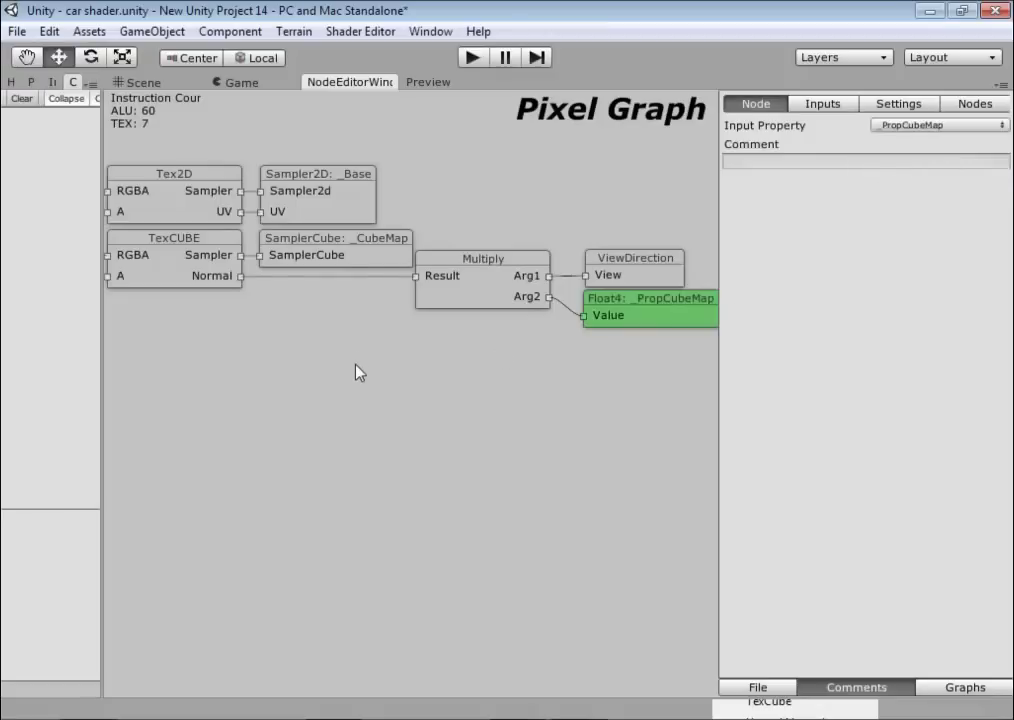
{"action": "mouse_move", "coordinate": [355, 369]}
{"action": "middle_mouse_down"}
{"action": "mouse_move", "coordinate": [490, 355]}
{"action": "mouse_move", "coordinate": [667, 366]}
{"action": "mouse_move", "coordinate": [433, 385]}
{"action": "middle_mouse_up"}
Add a Texture 2D shader input named _Mix.
{"action": "left_click", "coordinate": [805, 104]}
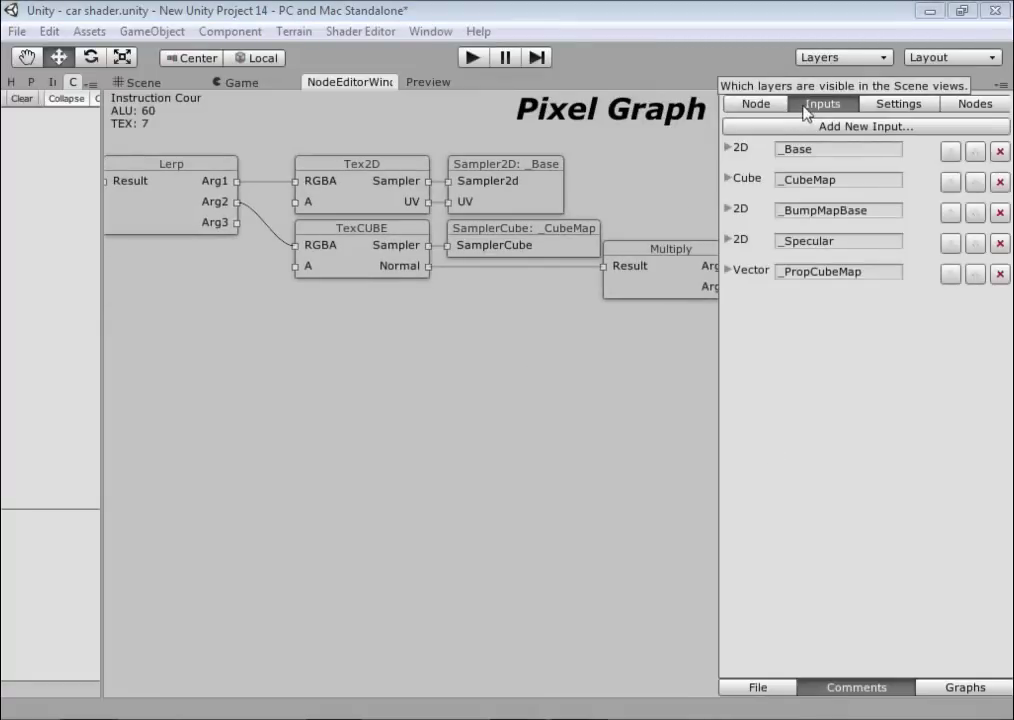
{"action": "left_click", "coordinate": [844, 128]}
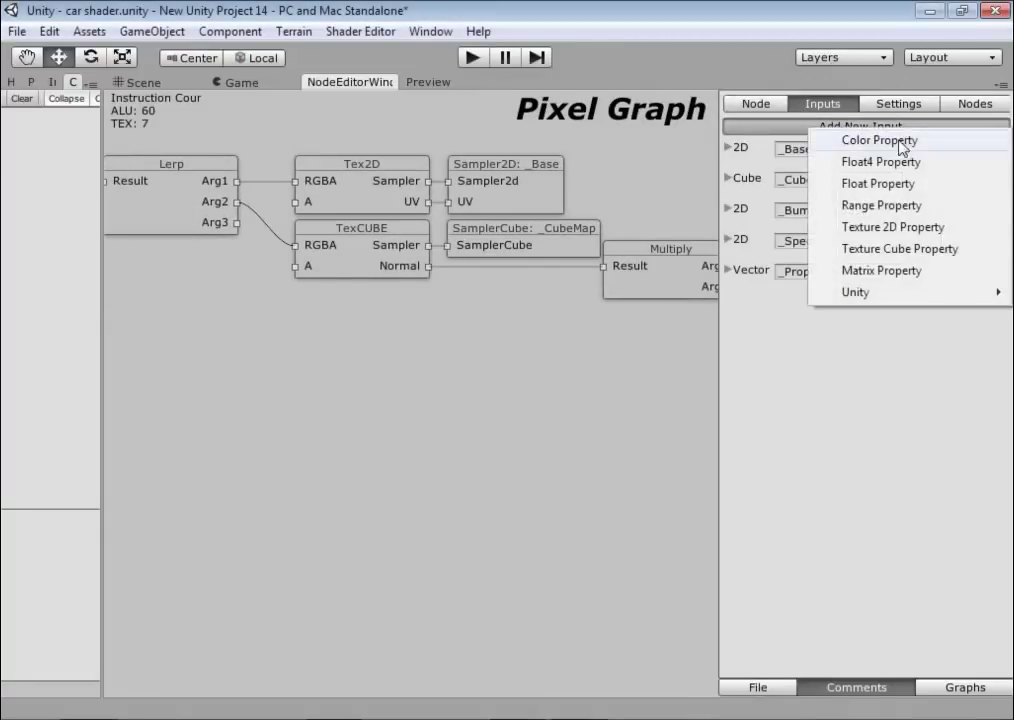
{"action": "left_click", "coordinate": [910, 228]}
{"action": "left_click", "coordinate": [812, 303]}
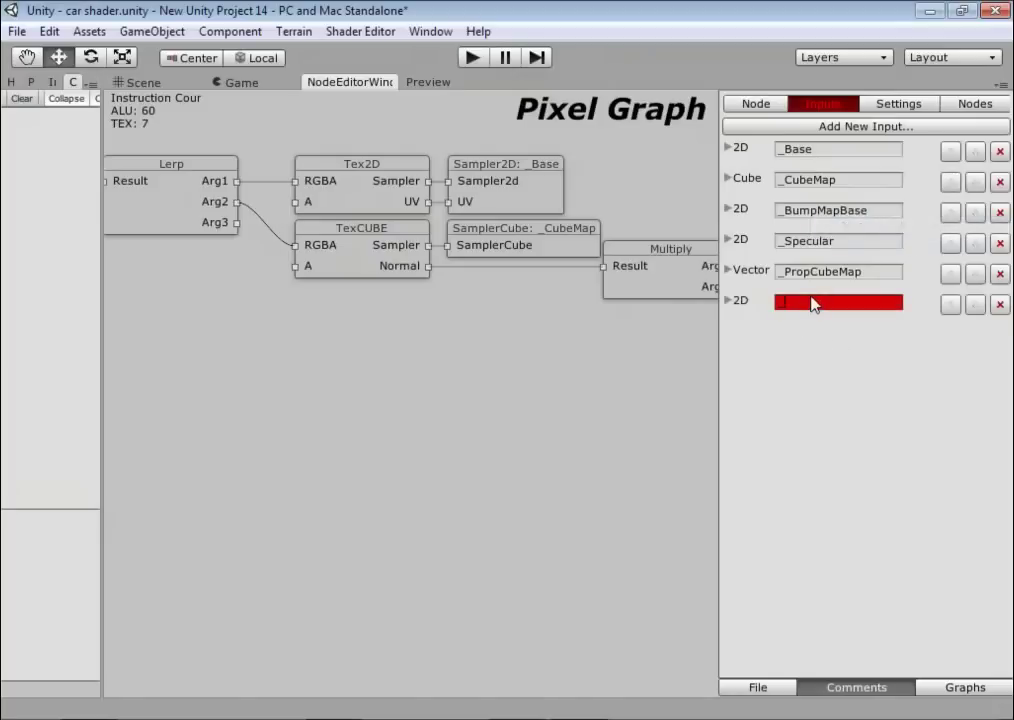
{"action": "type", "text": "_Mix"}
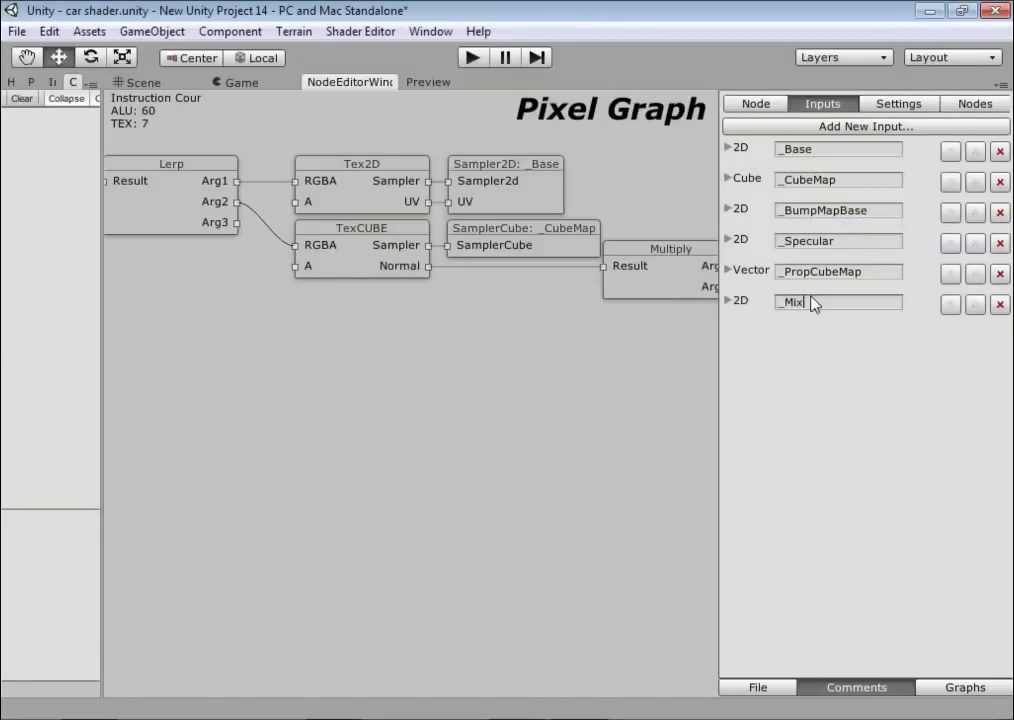
Add a Sampled2D node bound to _Mix, wired into Lerp Arg3 under TexCUBE.
{"action": "right_click", "coordinate": [256, 290]}
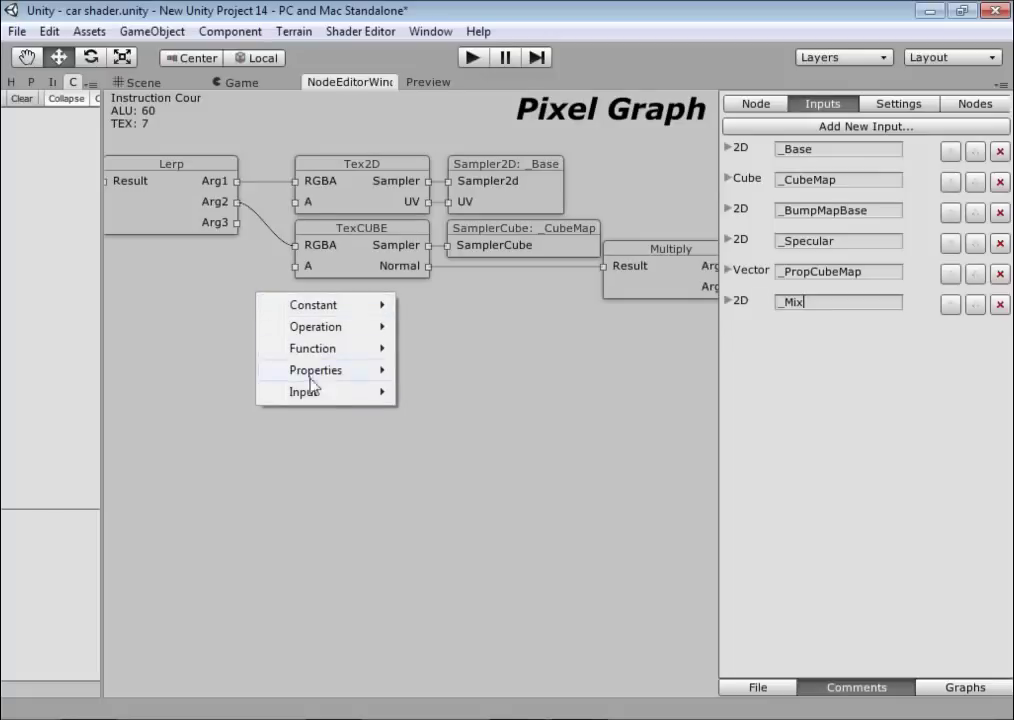
{"action": "mouse_move", "coordinate": [330, 378]}
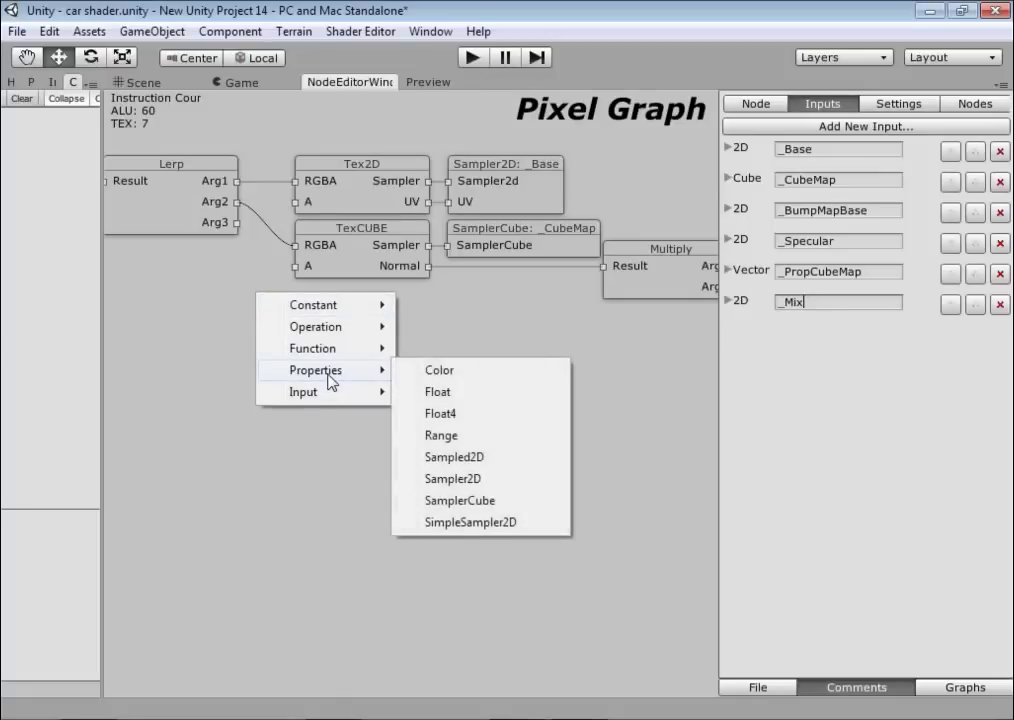
{"action": "left_click", "coordinate": [527, 467]}
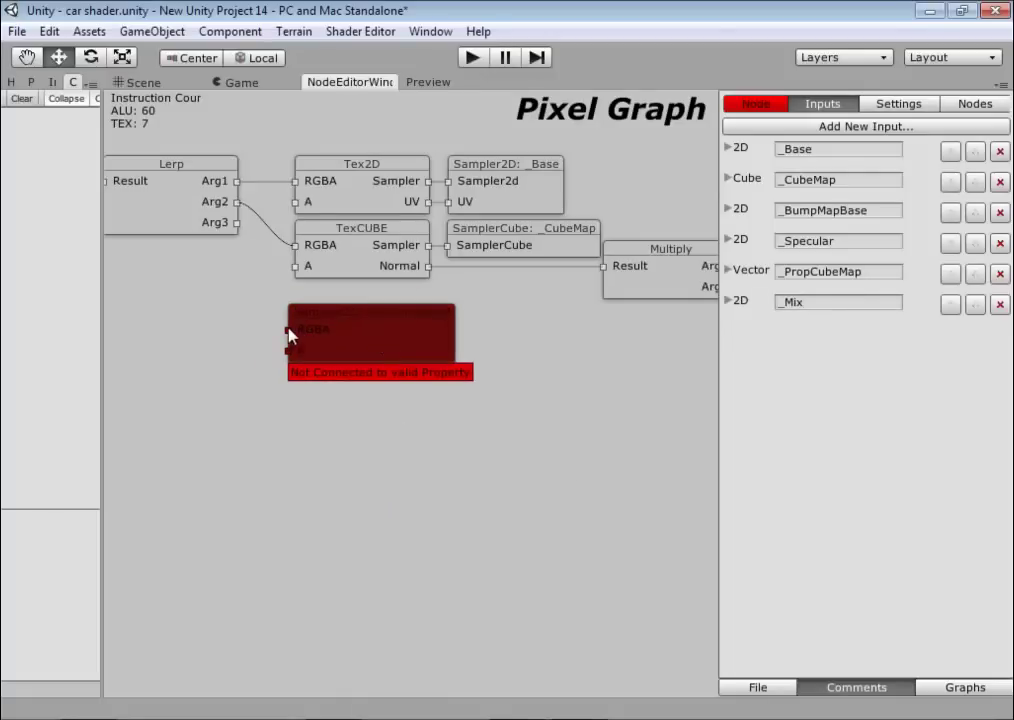
{"action": "left_click_drag", "start_coordinate": [289, 331], "coordinate": [237, 223]}
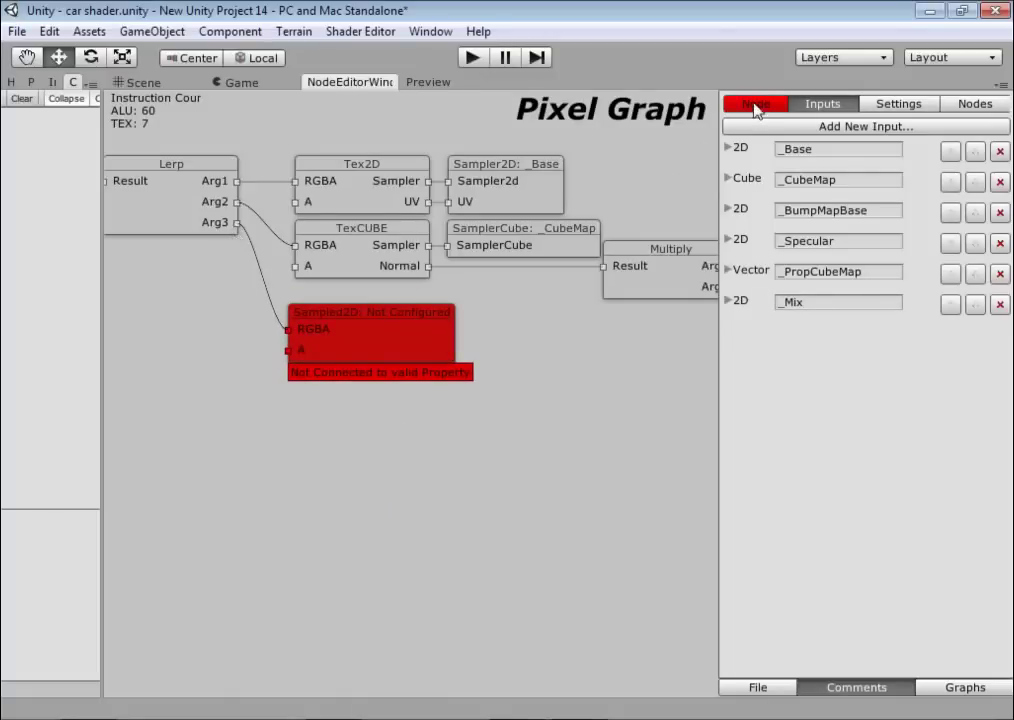
{"action": "left_click", "coordinate": [755, 106]}
{"action": "left_click", "coordinate": [921, 126]}
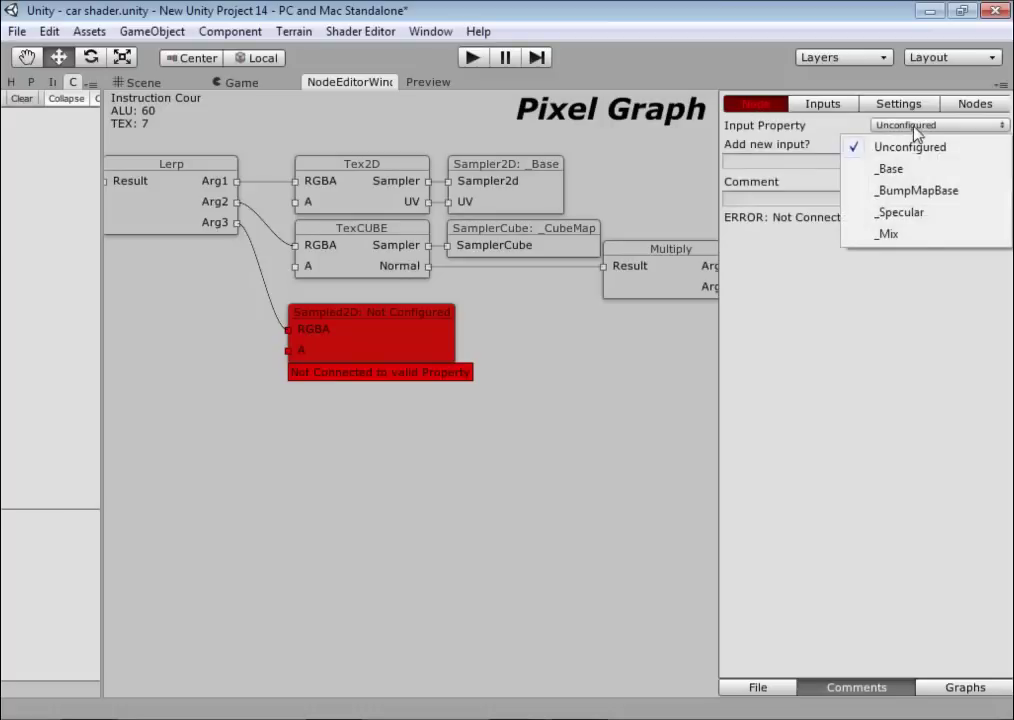
{"action": "left_click", "coordinate": [893, 234]}
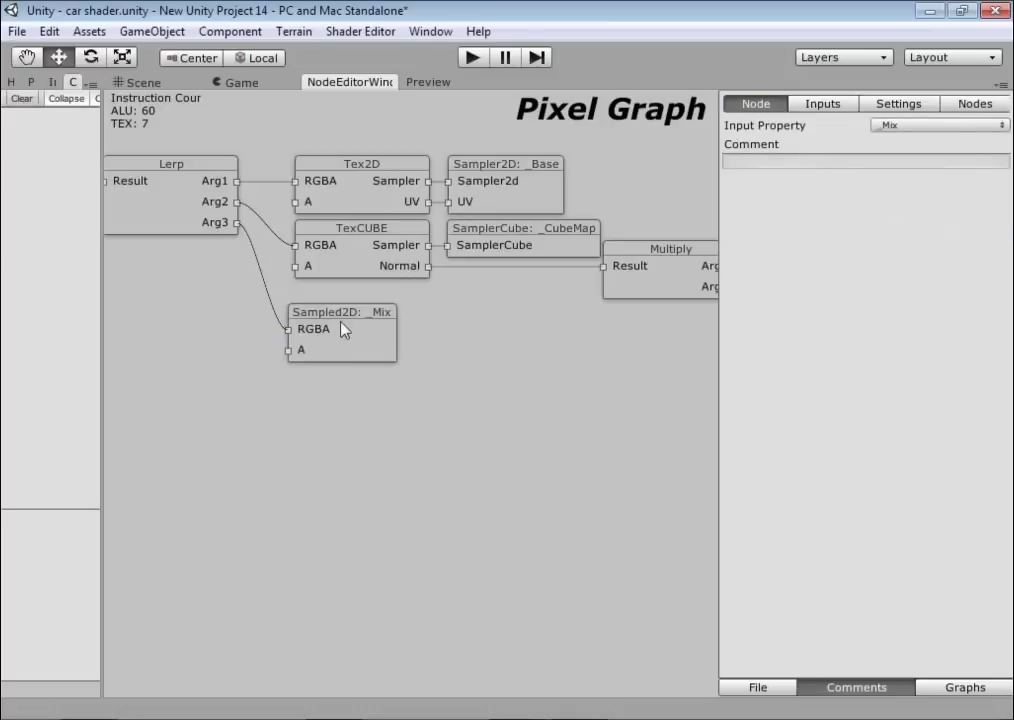
{"action": "left_click_drag", "start_coordinate": [343, 330], "coordinate": [350, 309]}
{"action": "left_click_drag", "start_coordinate": [265, 407], "coordinate": [442, 418]}
{"action": "mouse_move", "coordinate": [588, 450]}
{"action": "left_mouse_down"}
{"action": "mouse_move", "coordinate": [520, 446]}
{"action": "mouse_move", "coordinate": [555, 439]}
{"action": "left_mouse_up"}
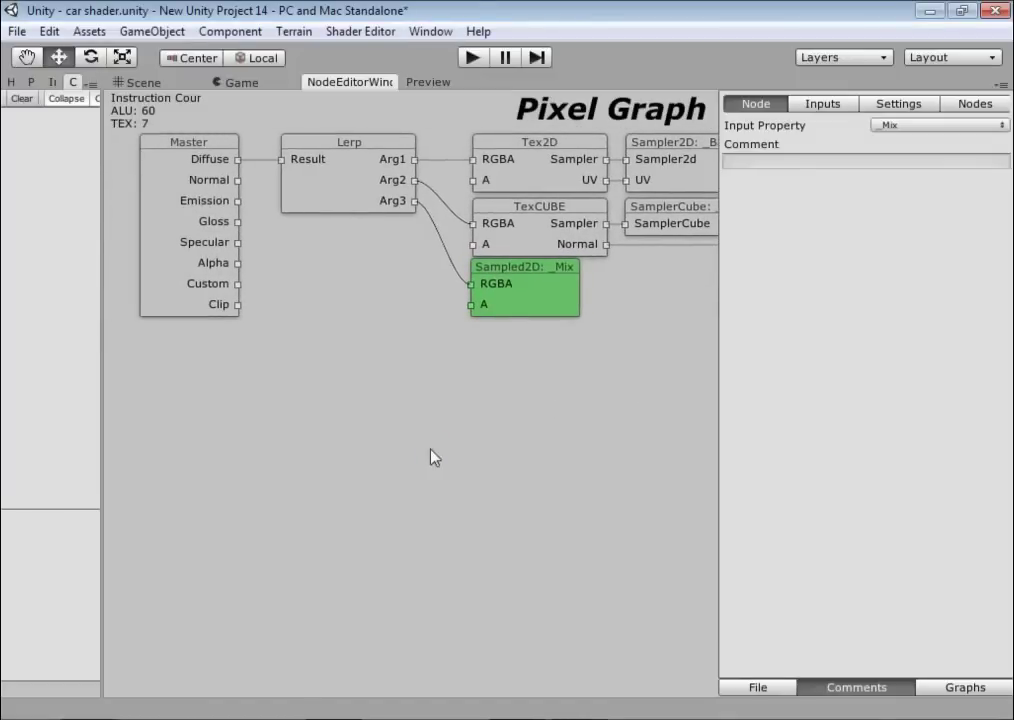
Add an UnpackNormal node whose Result drives Master's Normal, placed below the other nodes.
{"action": "right_click", "coordinate": [346, 382]}
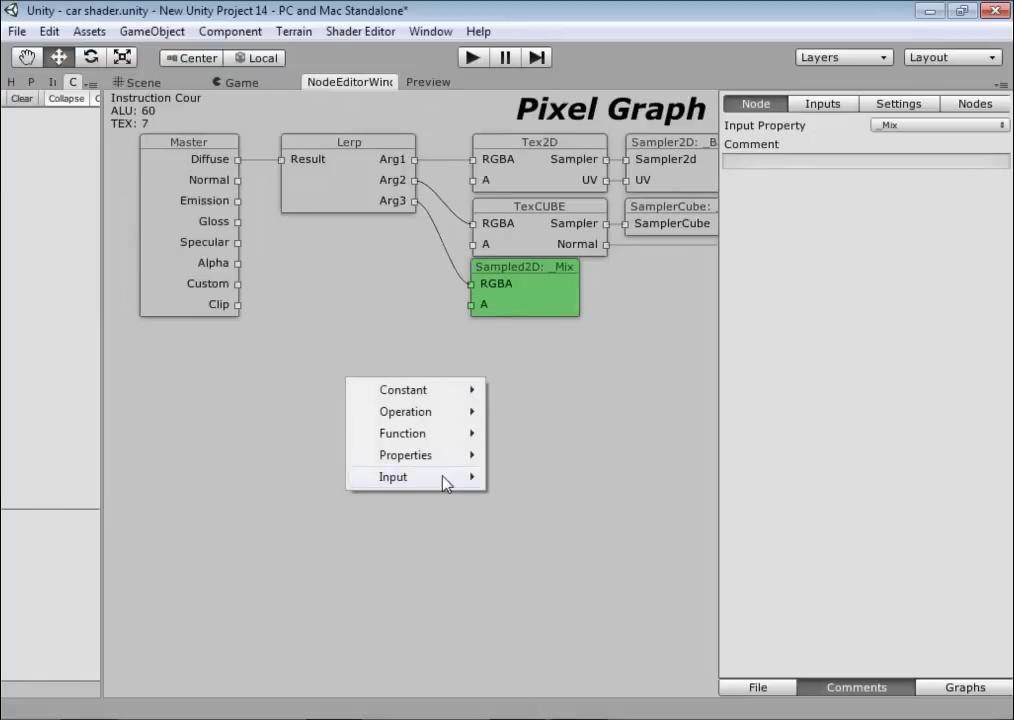
{"action": "mouse_move", "coordinate": [443, 479]}
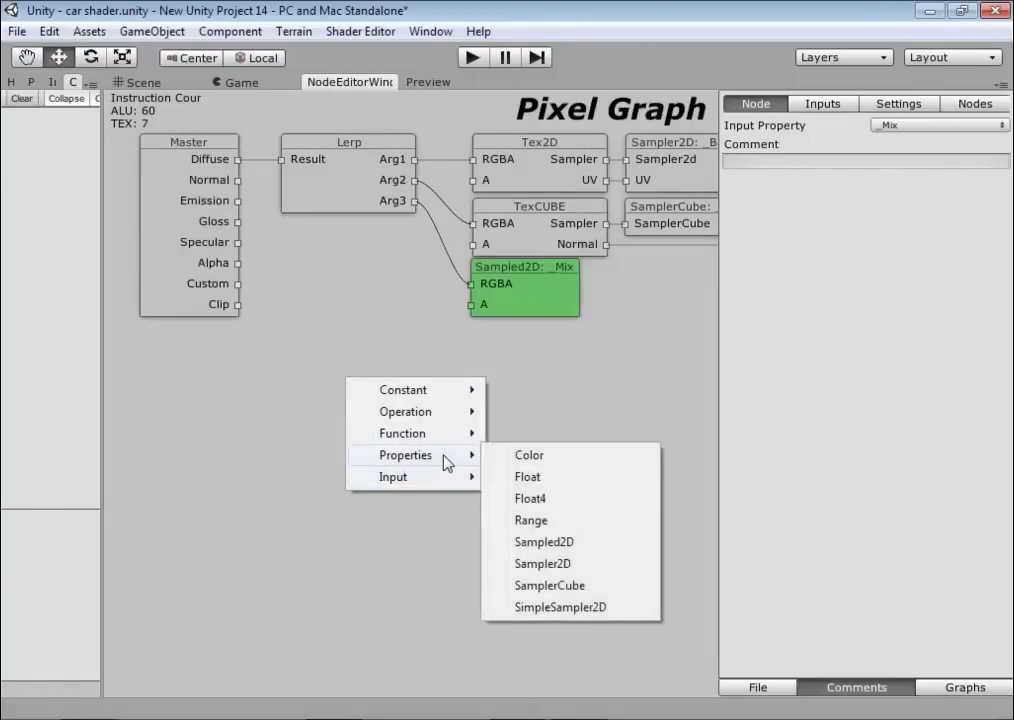
{"action": "mouse_move", "coordinate": [440, 440]}
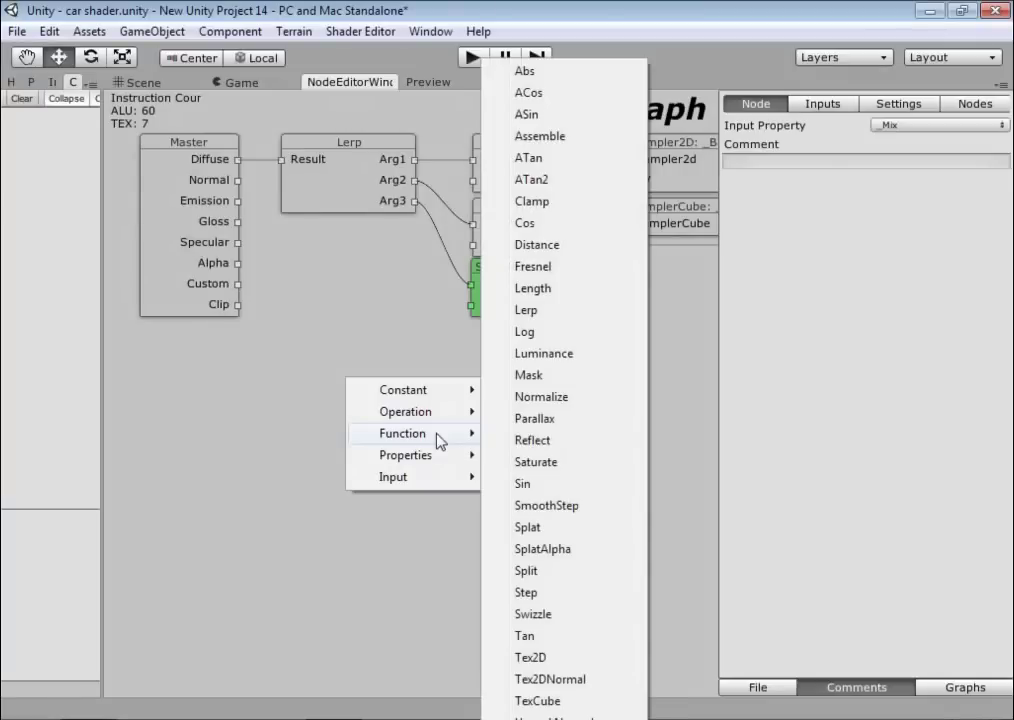
{"action": "left_click", "coordinate": [545, 716]}
{"action": "mouse_move", "coordinate": [390, 407]}
{"action": "left_mouse_down"}
{"action": "mouse_move", "coordinate": [365, 262]}
{"action": "mouse_move", "coordinate": [238, 180]}
{"action": "left_mouse_up"}
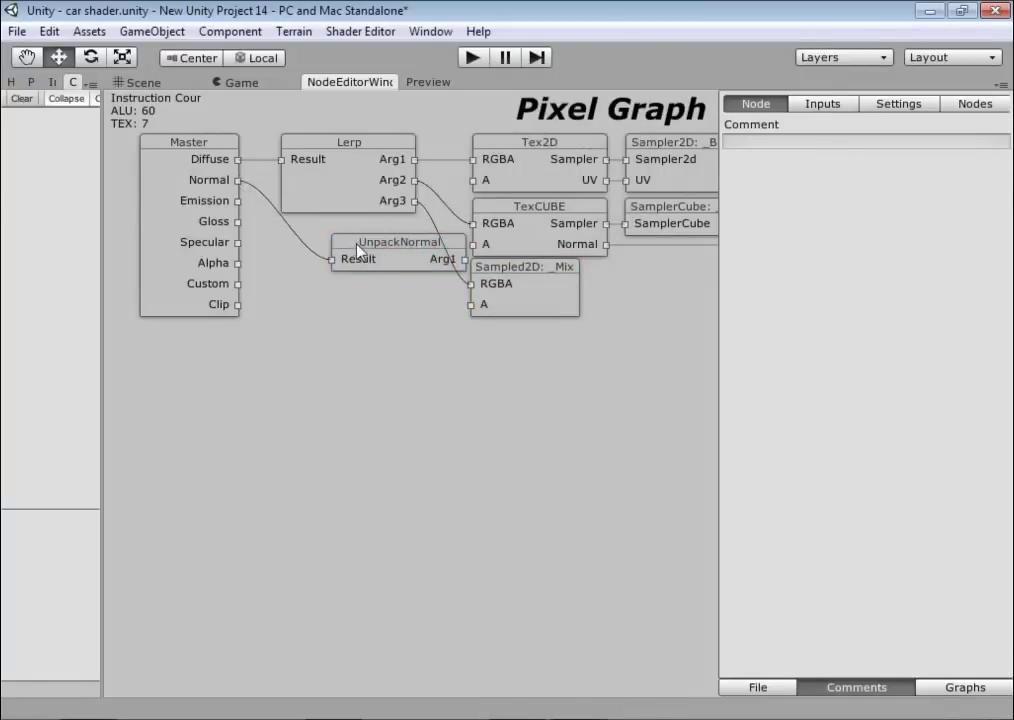
{"action": "left_click_drag", "start_coordinate": [357, 250], "coordinate": [342, 364]}
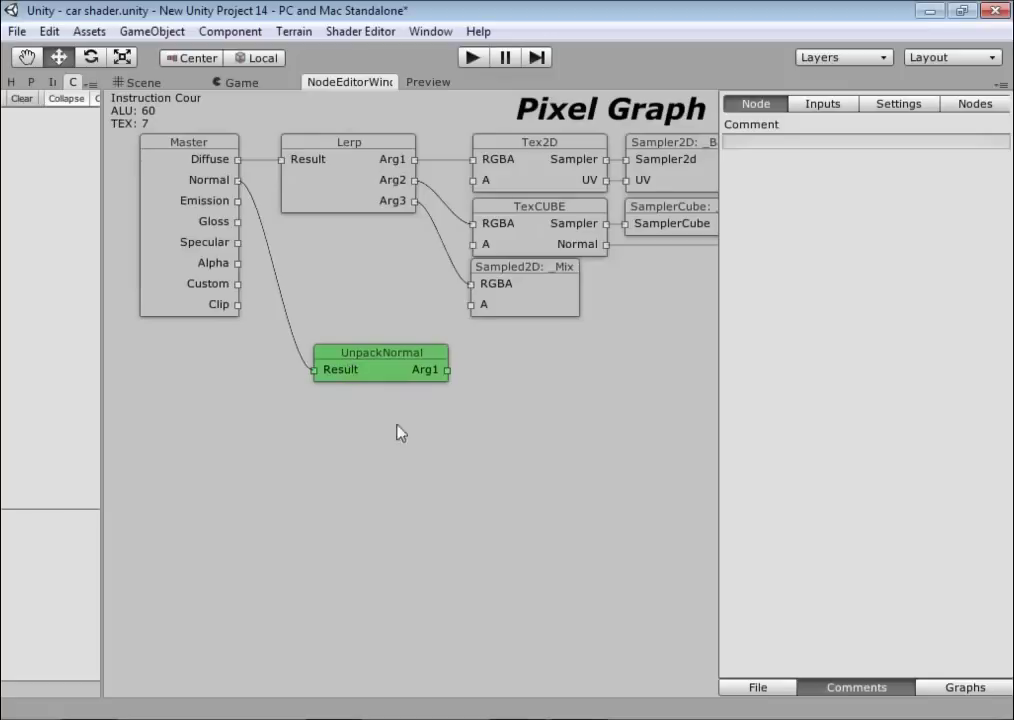
Add a Tex2DNormal node beside UnpackNormal, wiring its Normal into UnpackNormal's Arg1.
{"action": "right_click", "coordinate": [459, 489]}
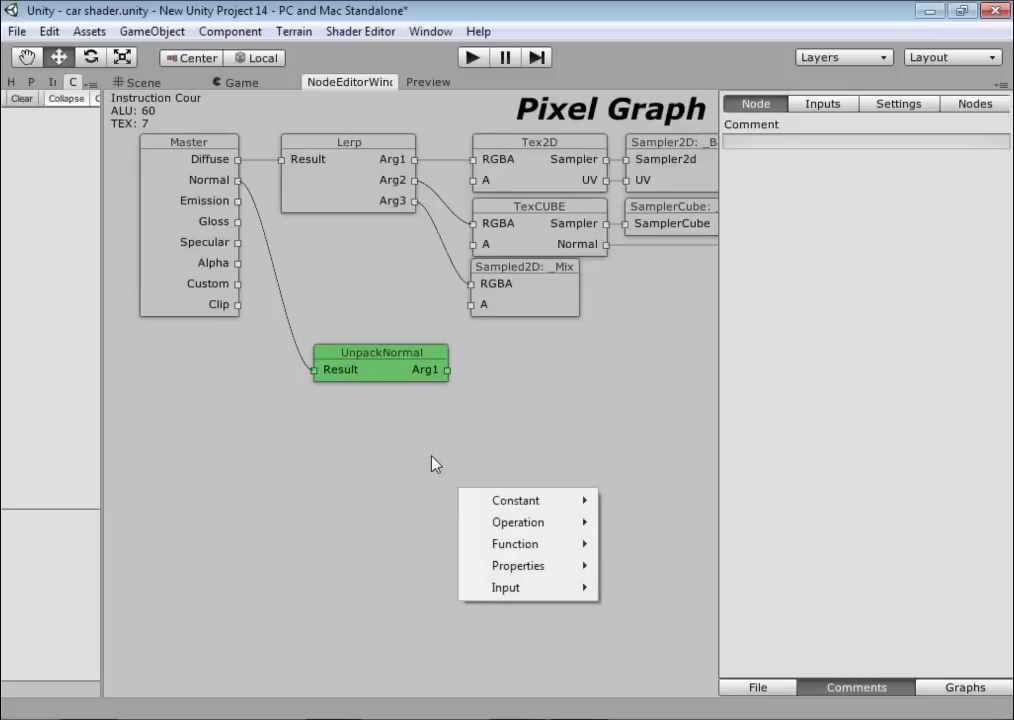
{"action": "mouse_move", "coordinate": [543, 567]}
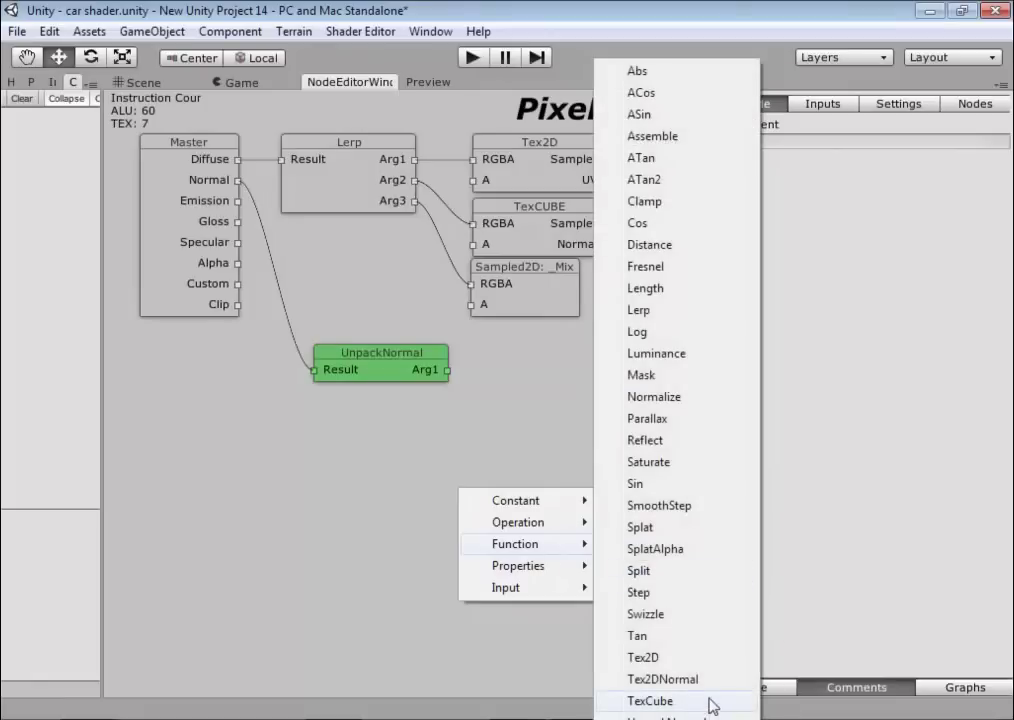
{"action": "left_click", "coordinate": [711, 680]}
{"action": "mouse_move", "coordinate": [532, 533]}
{"action": "left_mouse_down"}
{"action": "mouse_move", "coordinate": [565, 395]}
{"action": "mouse_move", "coordinate": [550, 389]}
{"action": "left_mouse_up"}
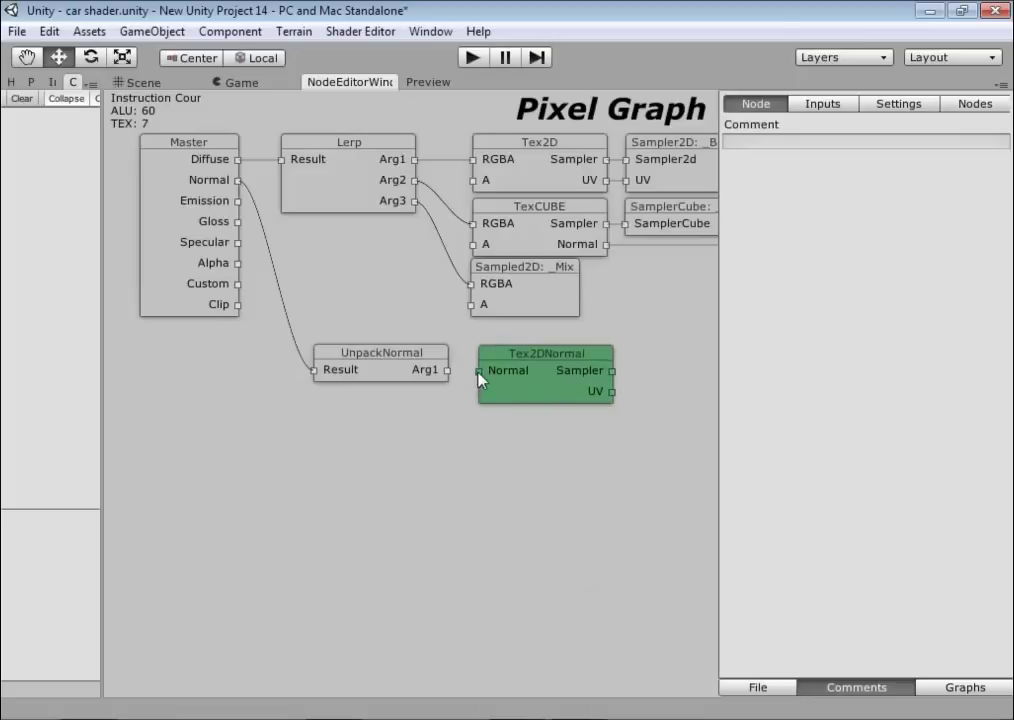
{"action": "left_click_drag", "start_coordinate": [479, 372], "coordinate": [447, 378]}
{"action": "middle_click_drag", "start_coordinate": [448, 380], "coordinate": [330, 483]}
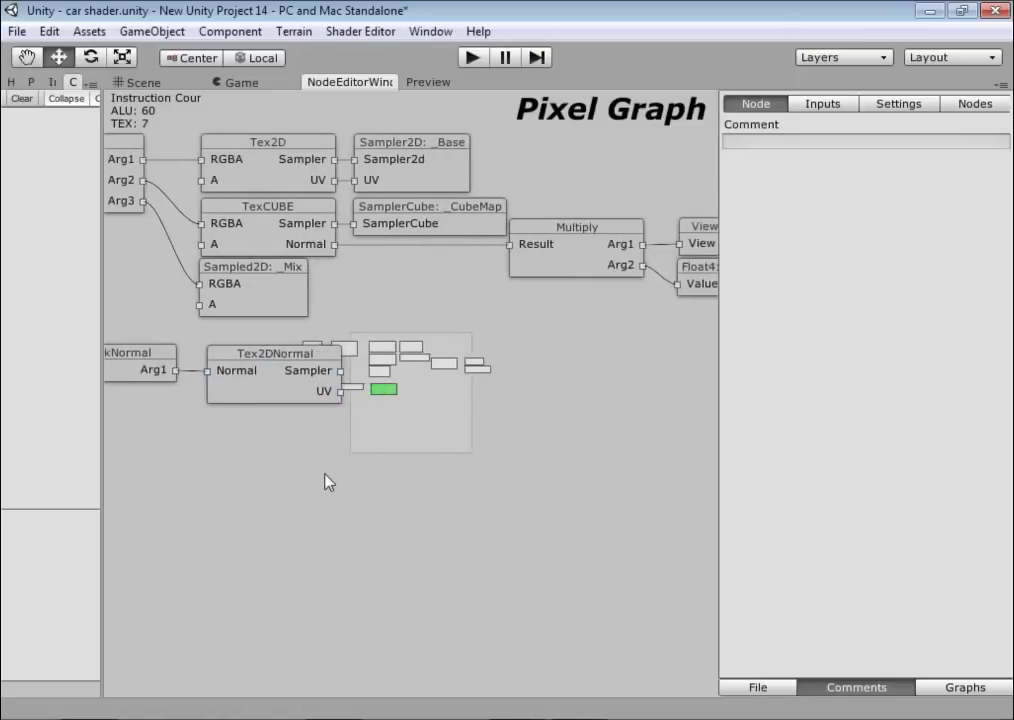
Add a Sampler2D node beside Tex2DNormal, wire it to Sampler and UV, and bind it to _BumpMapBase.
{"action": "right_click", "coordinate": [401, 369]}
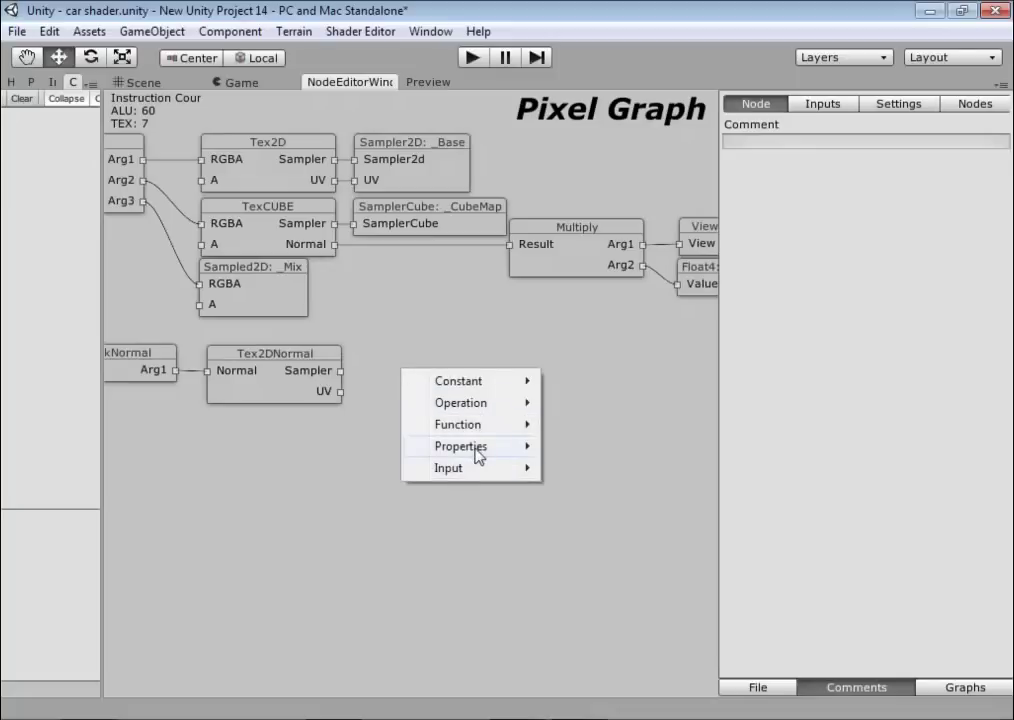
{"action": "mouse_move", "coordinate": [477, 455]}
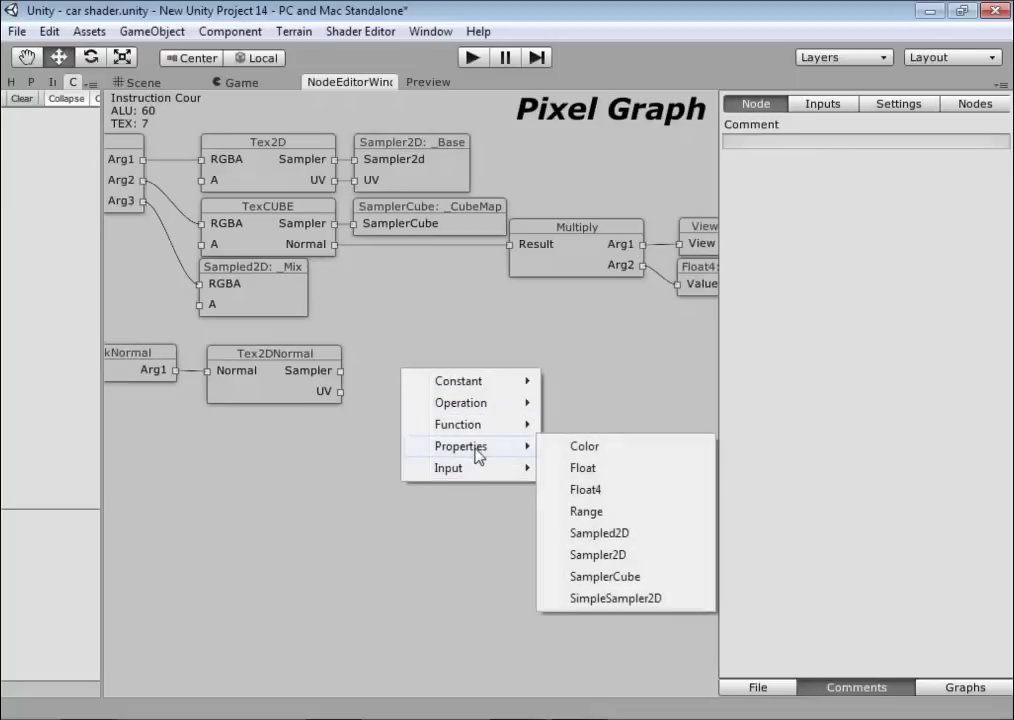
{"action": "left_click", "coordinate": [639, 556]}
{"action": "mouse_move", "coordinate": [461, 398]}
{"action": "left_mouse_down"}
{"action": "mouse_move", "coordinate": [460, 380]}
{"action": "mouse_move", "coordinate": [341, 371]}
{"action": "left_mouse_up"}
{"action": "left_click_drag", "start_coordinate": [448, 386], "coordinate": [340, 392]}
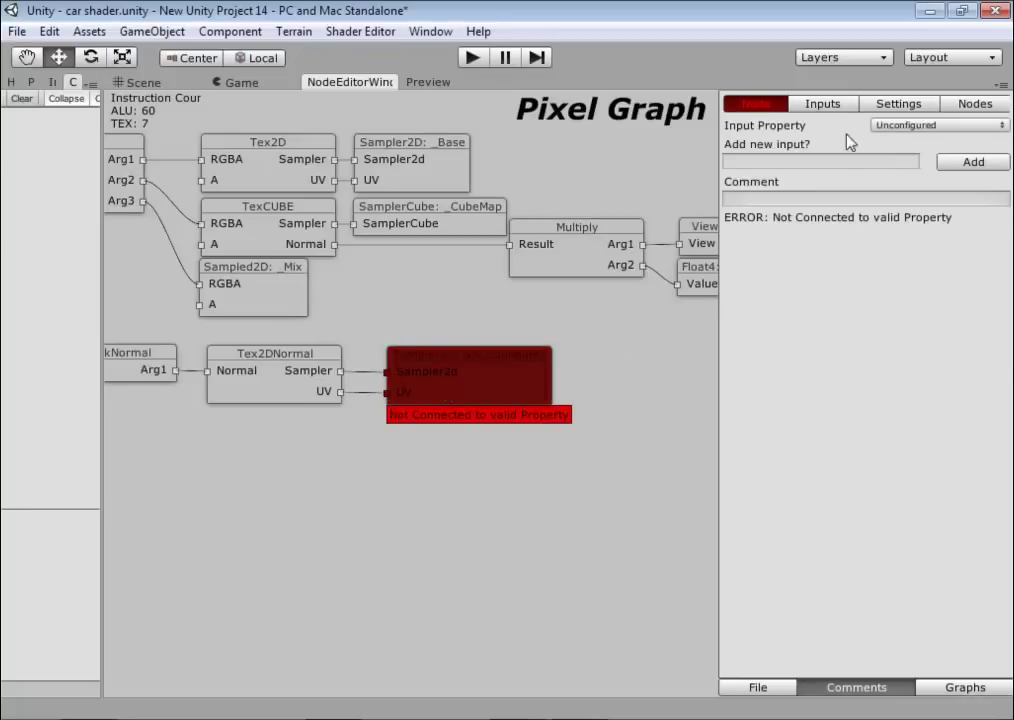
{"action": "left_click", "coordinate": [945, 125]}
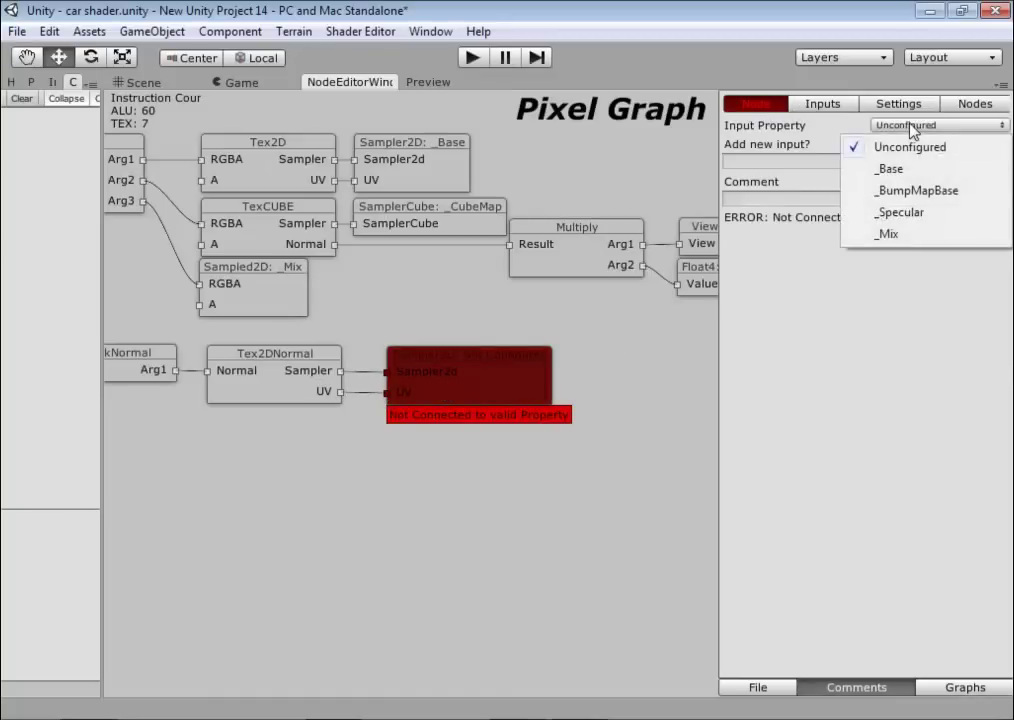
{"action": "left_click", "coordinate": [948, 191]}
{"action": "left_click_drag", "start_coordinate": [468, 385], "coordinate": [462, 385]}
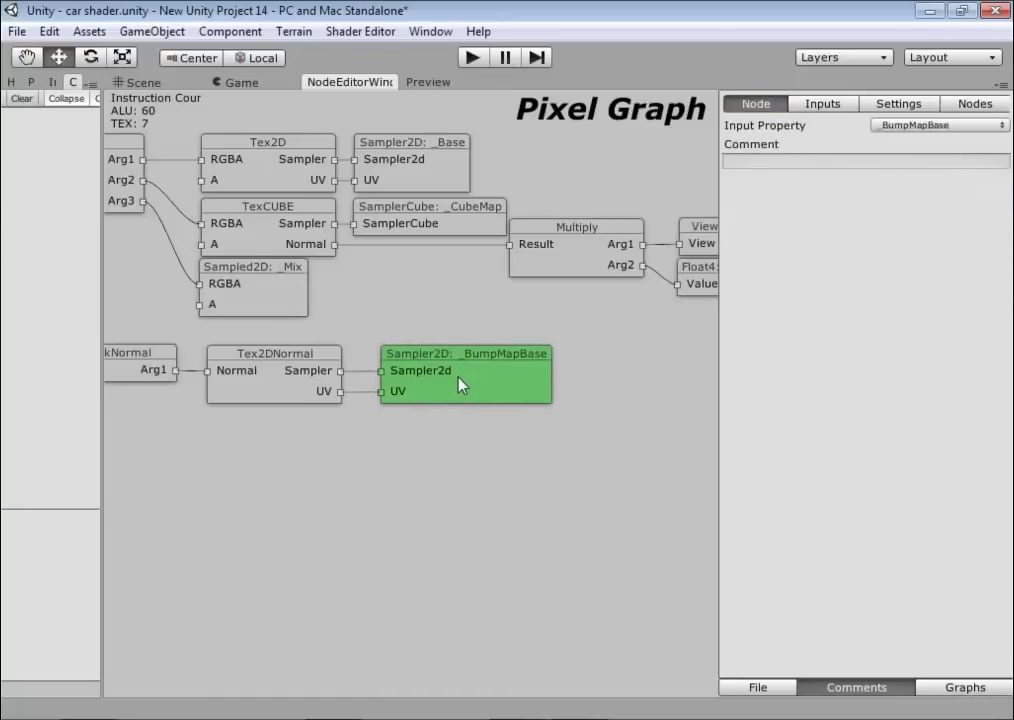
{"action": "left_click", "coordinate": [367, 426]}
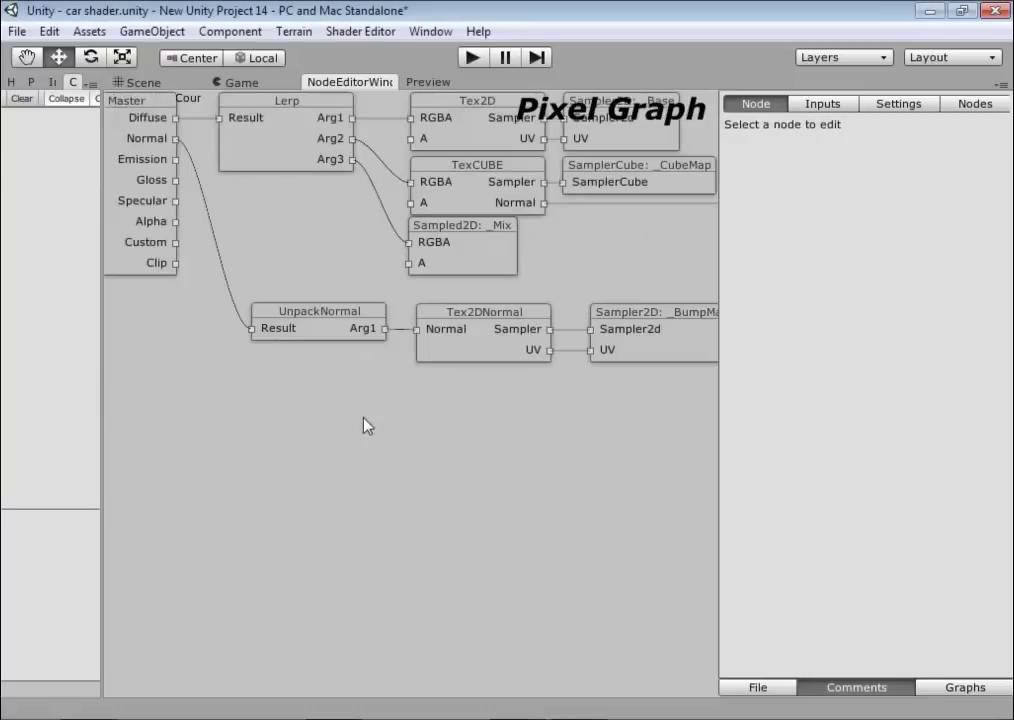
Add a Multiply operation node and wire its Result into the master Gloss slot.
{"action": "right_click", "coordinate": [240, 389]}
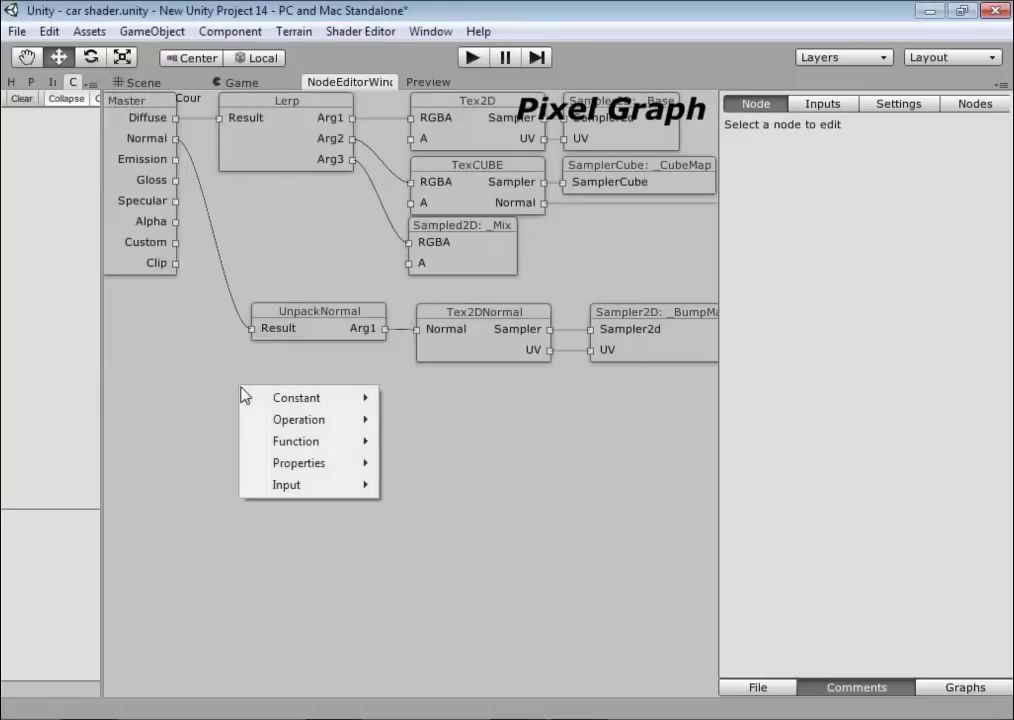
{"action": "mouse_move", "coordinate": [351, 426]}
{"action": "left_click", "coordinate": [432, 527]}
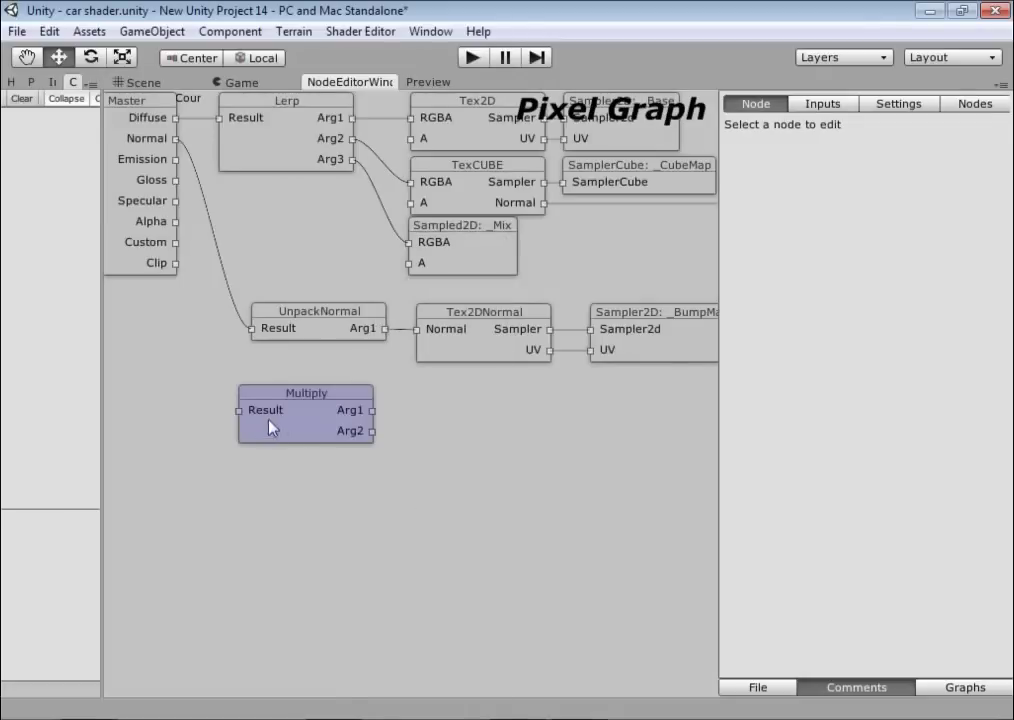
{"action": "mouse_move", "coordinate": [267, 423]}
{"action": "left_mouse_down"}
{"action": "mouse_move", "coordinate": [239, 409]}
{"action": "mouse_move", "coordinate": [176, 181]}
{"action": "left_mouse_up"}
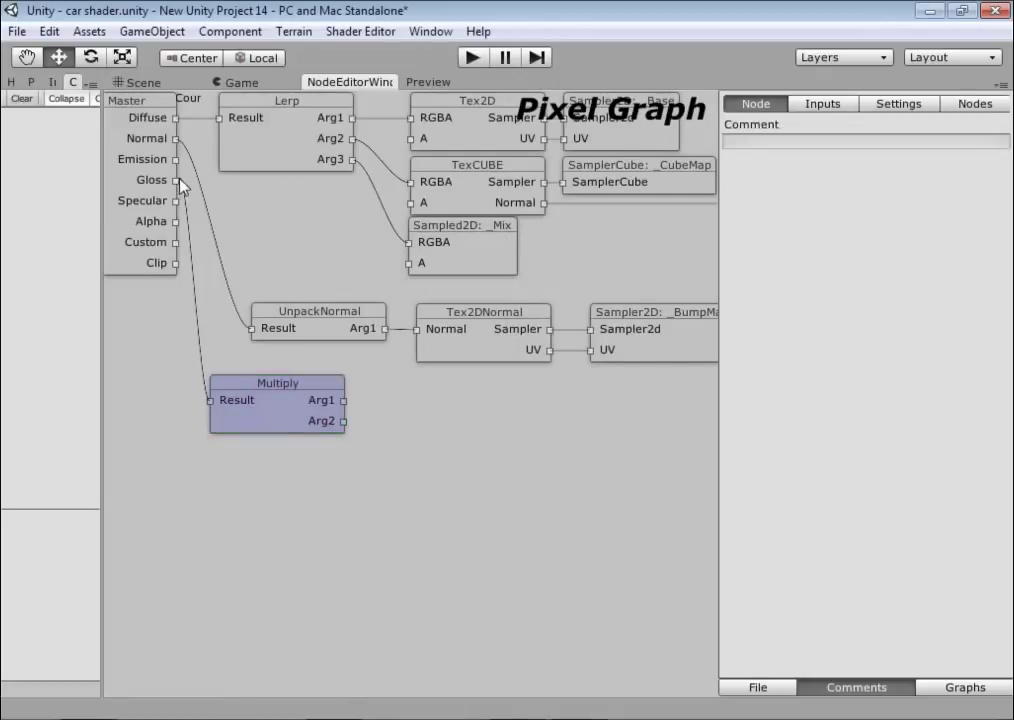
Add a new Color shader input named _GlossColor.
{"action": "left_click", "coordinate": [816, 106]}
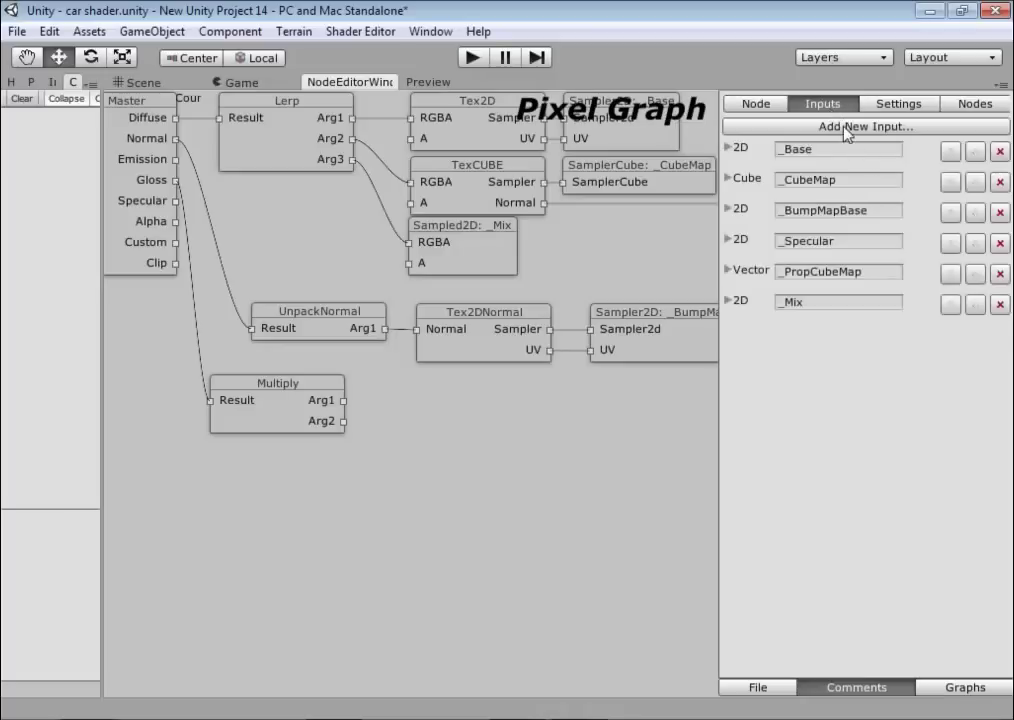
{"action": "left_click", "coordinate": [848, 127]}
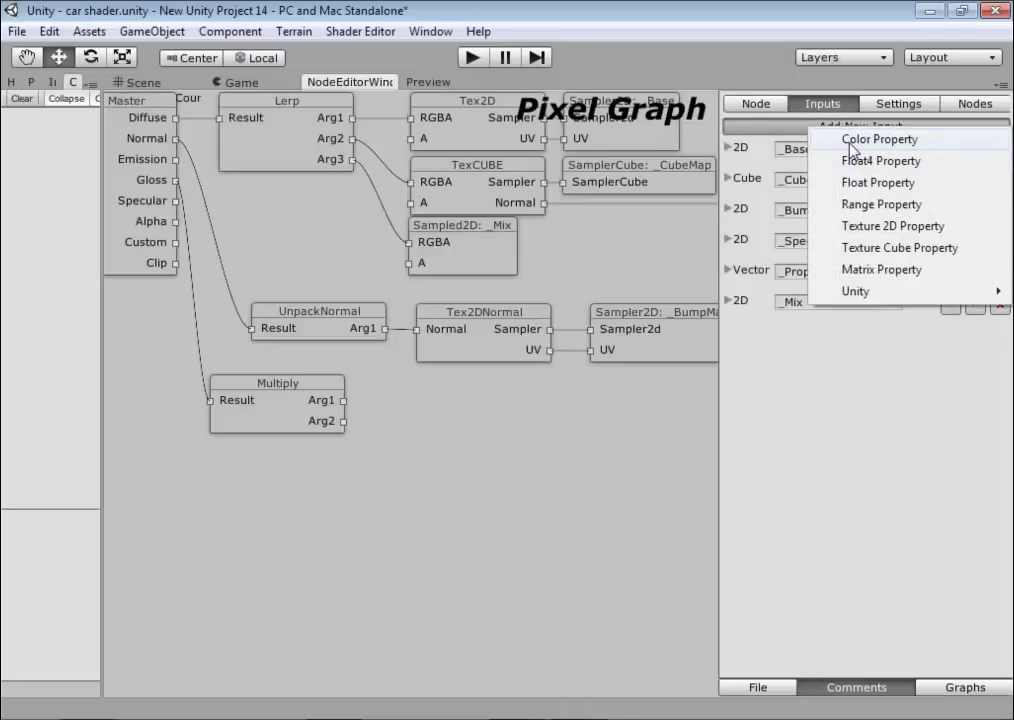
{"action": "left_click", "coordinate": [850, 146]}
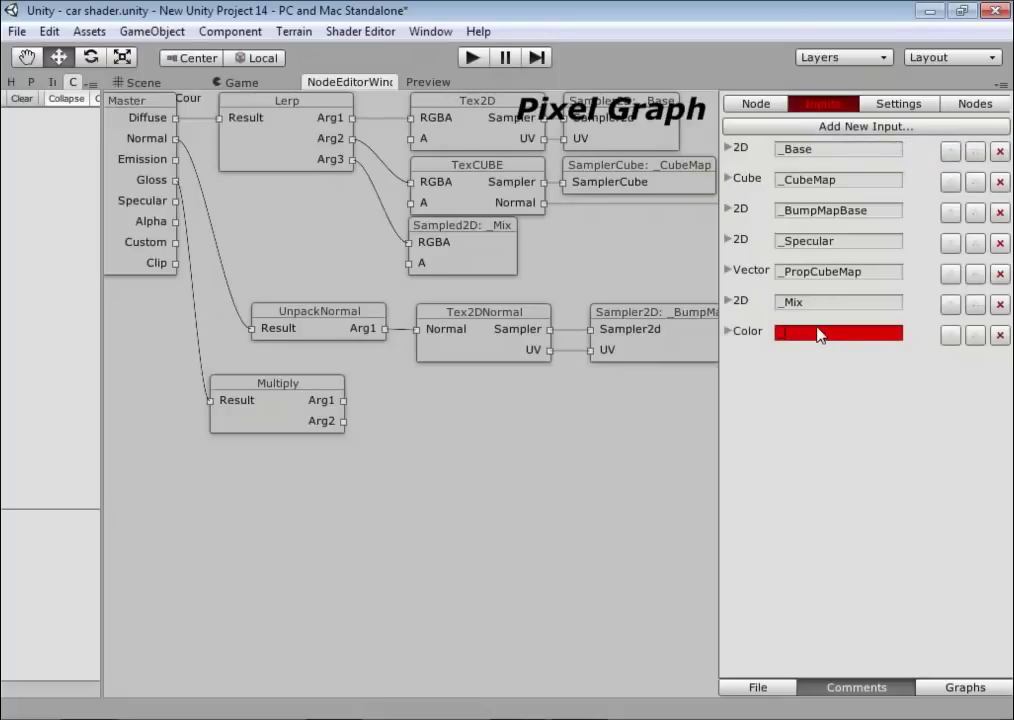
{"action": "type", "text": "_GlossColor"}
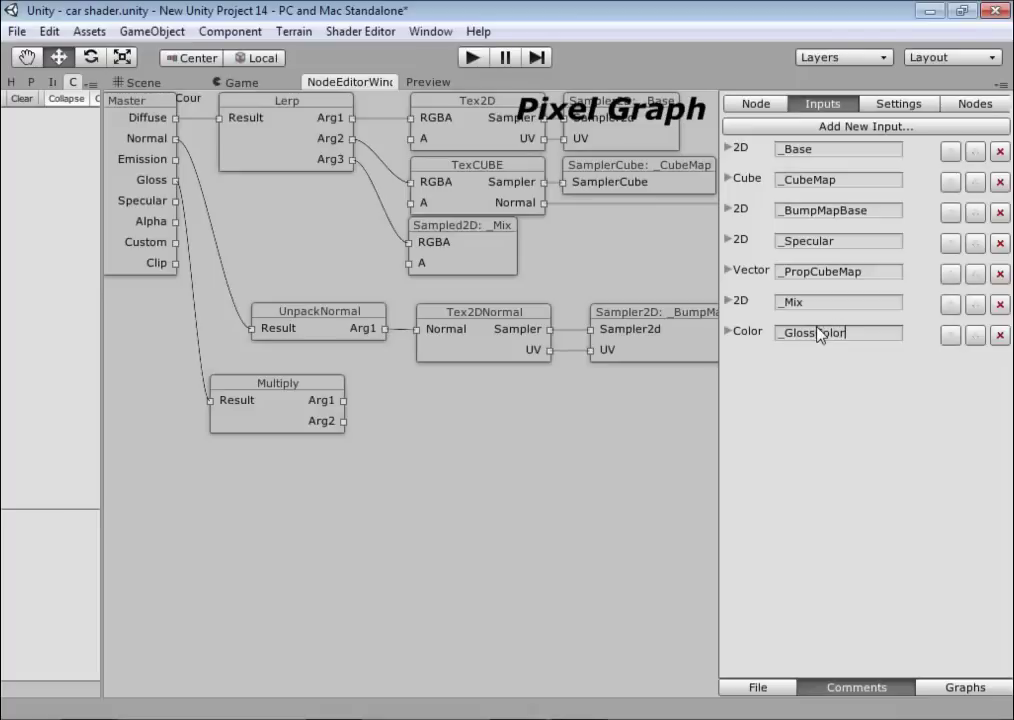
Add a new Float4 shader input named _GlossSize.
{"action": "left_click", "coordinate": [860, 127]}
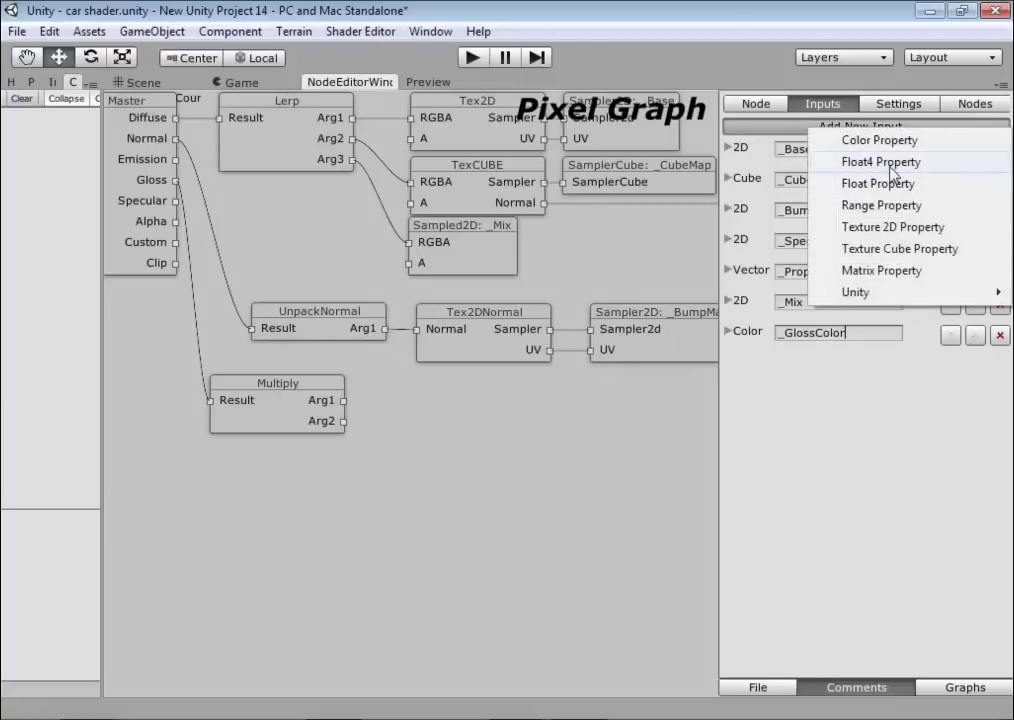
{"action": "left_click", "coordinate": [880, 170]}
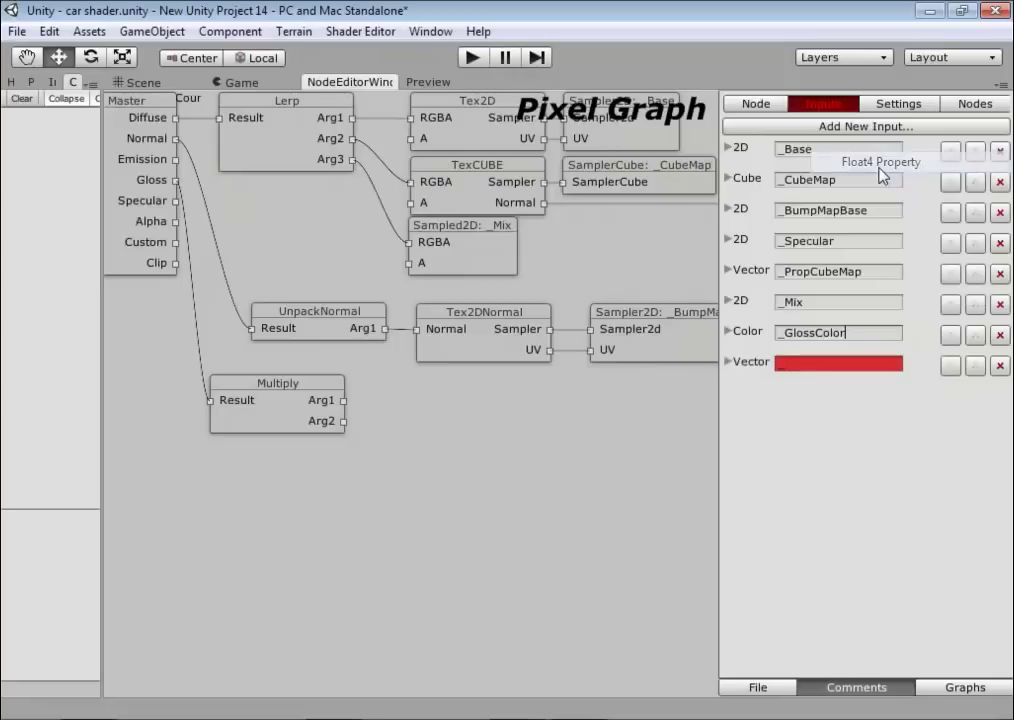
{"action": "left_click", "coordinate": [829, 365]}
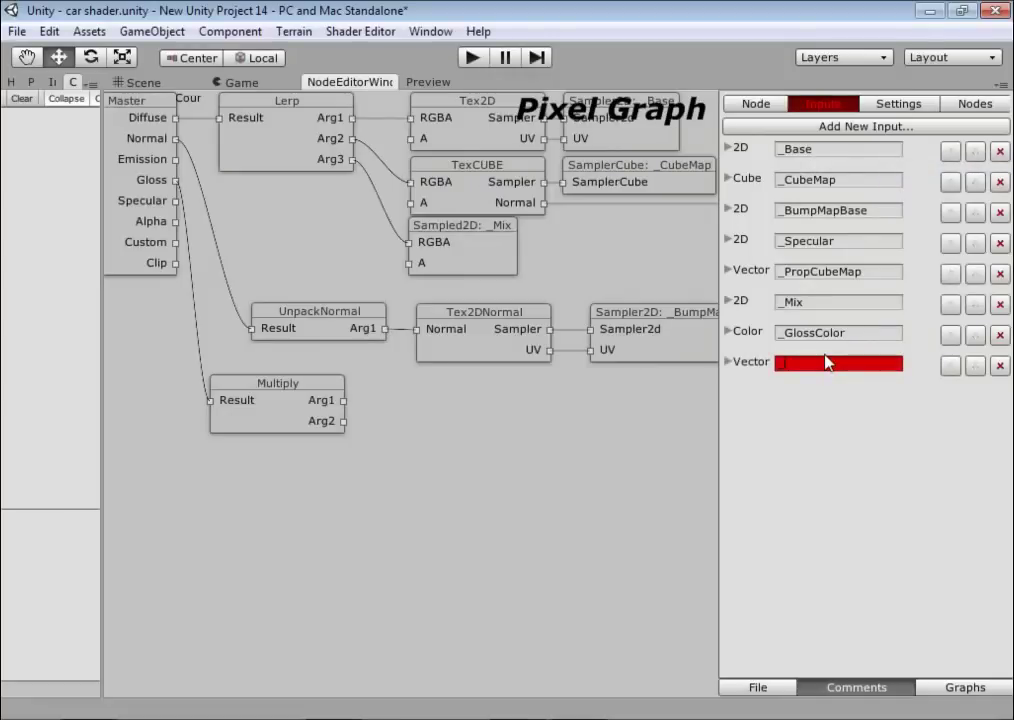
{"action": "type", "text": "_GlossS"}
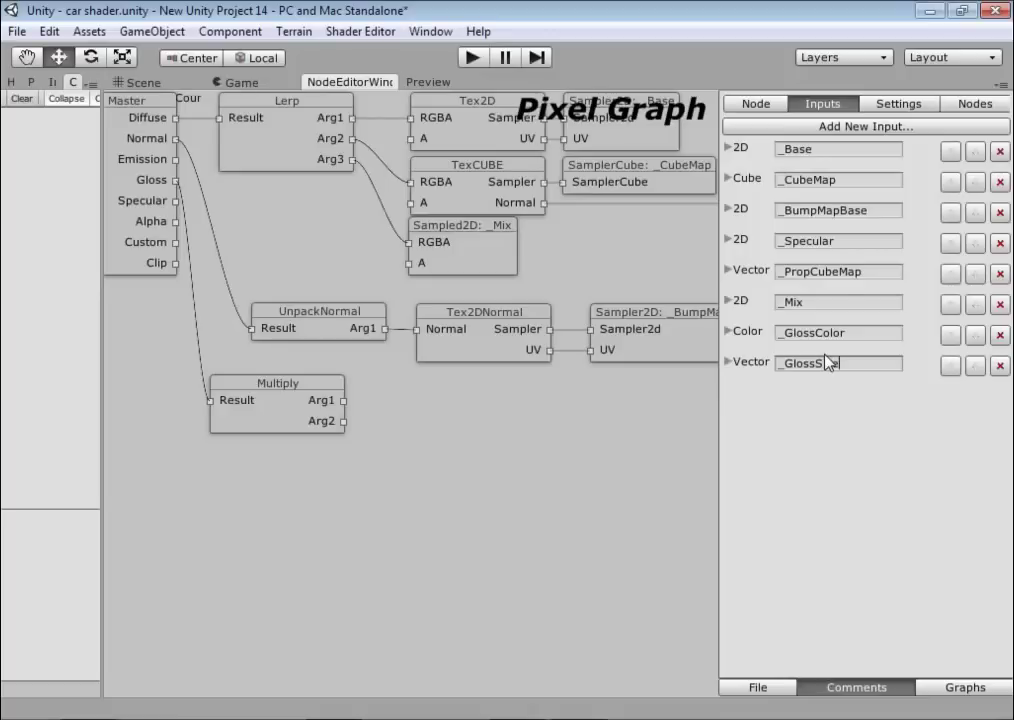
{"action": "type", "text": "ize"}
Add Color and Float4 property nodes and wire them to Multiply's Arg1 and Arg2.
{"action": "right_click", "coordinate": [404, 415]}
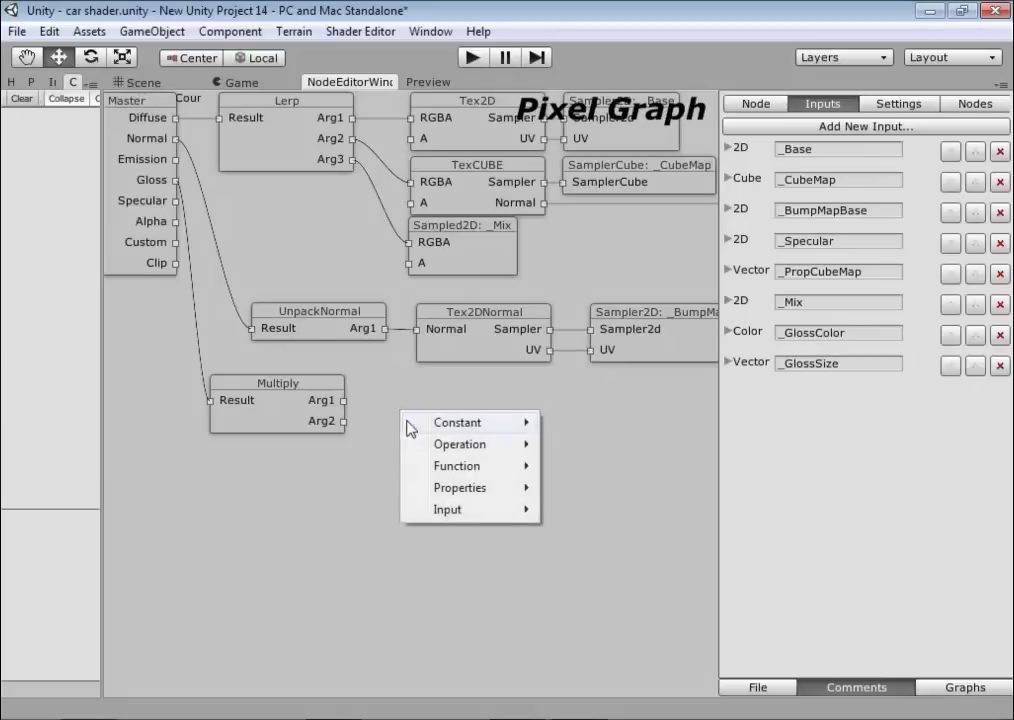
{"action": "mouse_move", "coordinate": [470, 488]}
{"action": "left_click", "coordinate": [580, 490]}
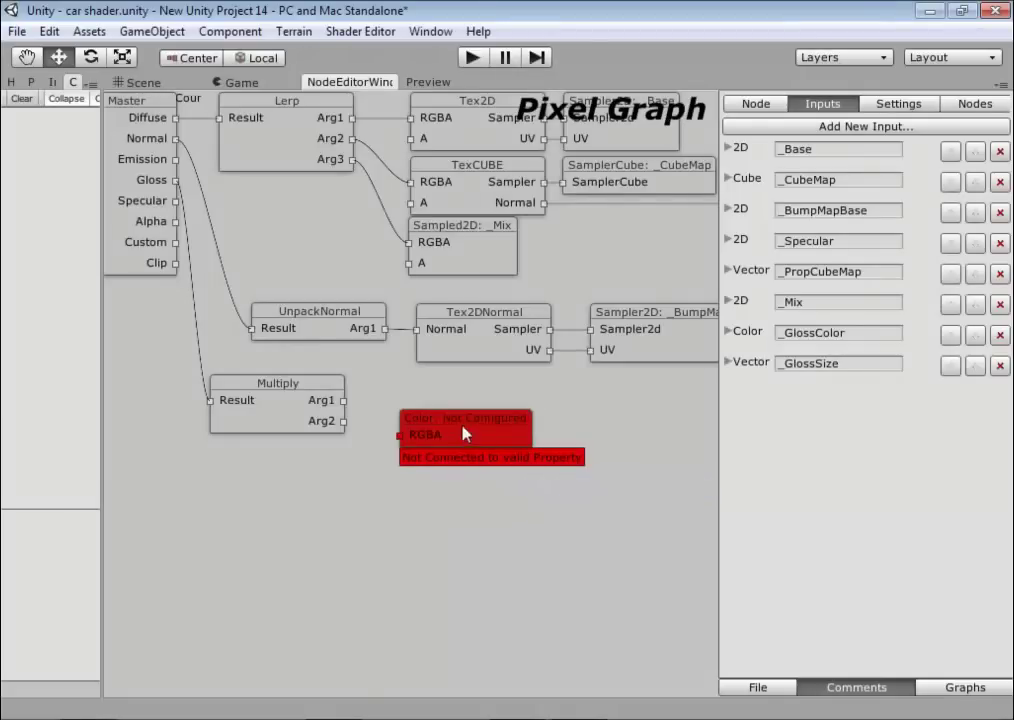
{"action": "left_click_drag", "start_coordinate": [464, 430], "coordinate": [464, 400]}
{"action": "right_click", "coordinate": [437, 462]}
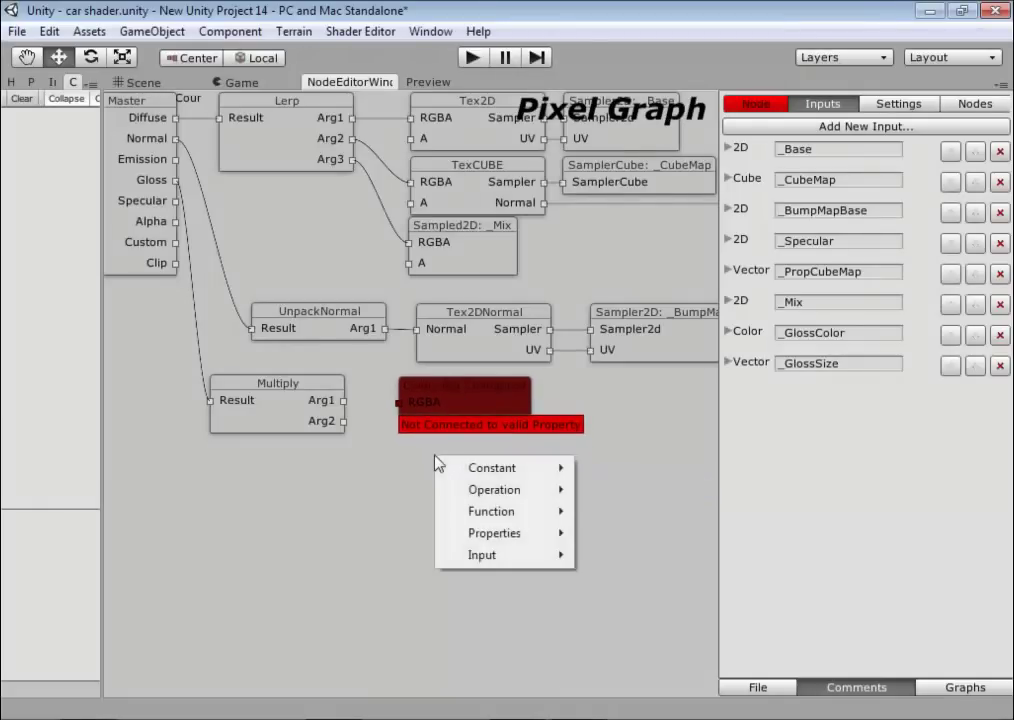
{"action": "mouse_move", "coordinate": [527, 536]}
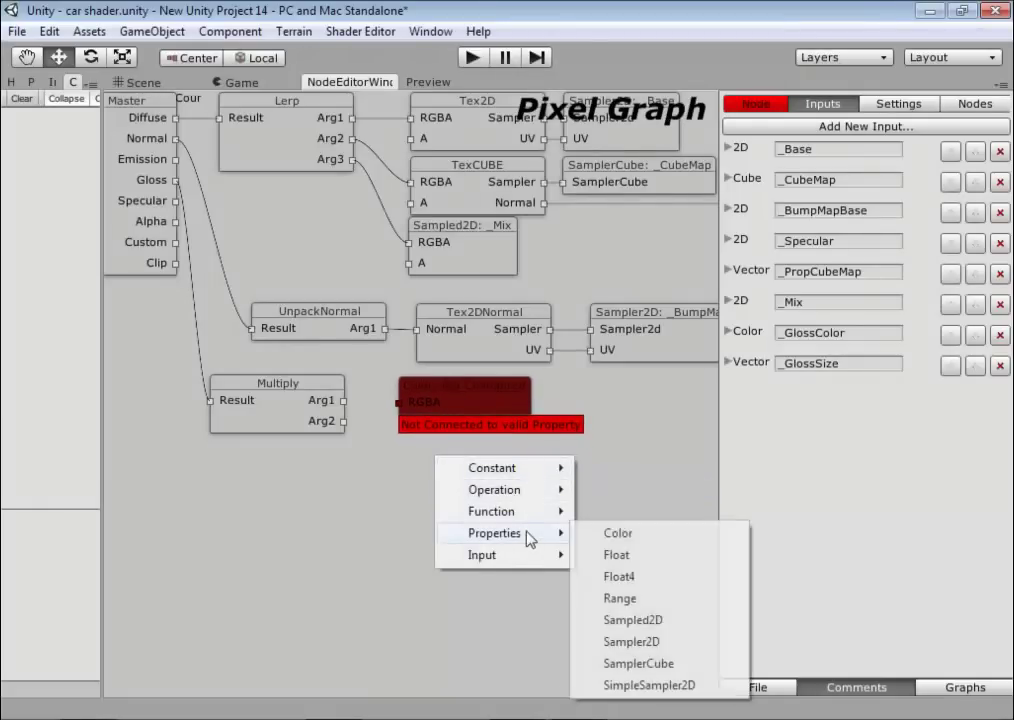
{"action": "left_click", "coordinate": [652, 573]}
{"action": "left_click_drag", "start_coordinate": [490, 488], "coordinate": [455, 470]}
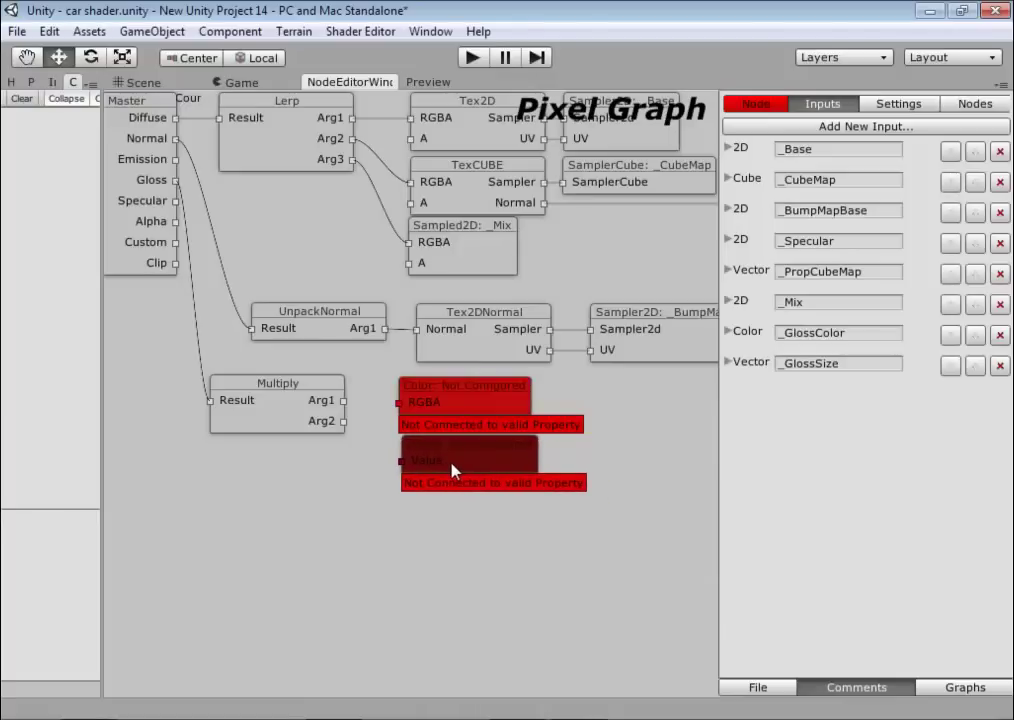
{"action": "left_click", "coordinate": [396, 453]}
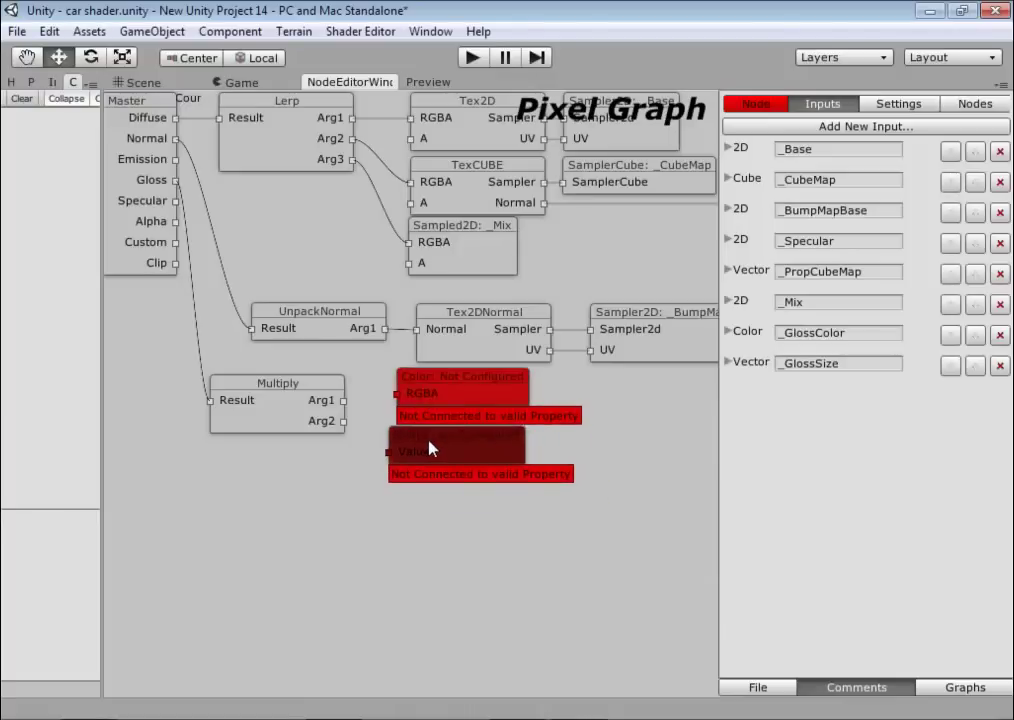
{"action": "mouse_move", "coordinate": [410, 423]}
{"action": "left_mouse_down"}
{"action": "mouse_move", "coordinate": [396, 400]}
{"action": "mouse_move", "coordinate": [343, 413]}
{"action": "left_mouse_up"}
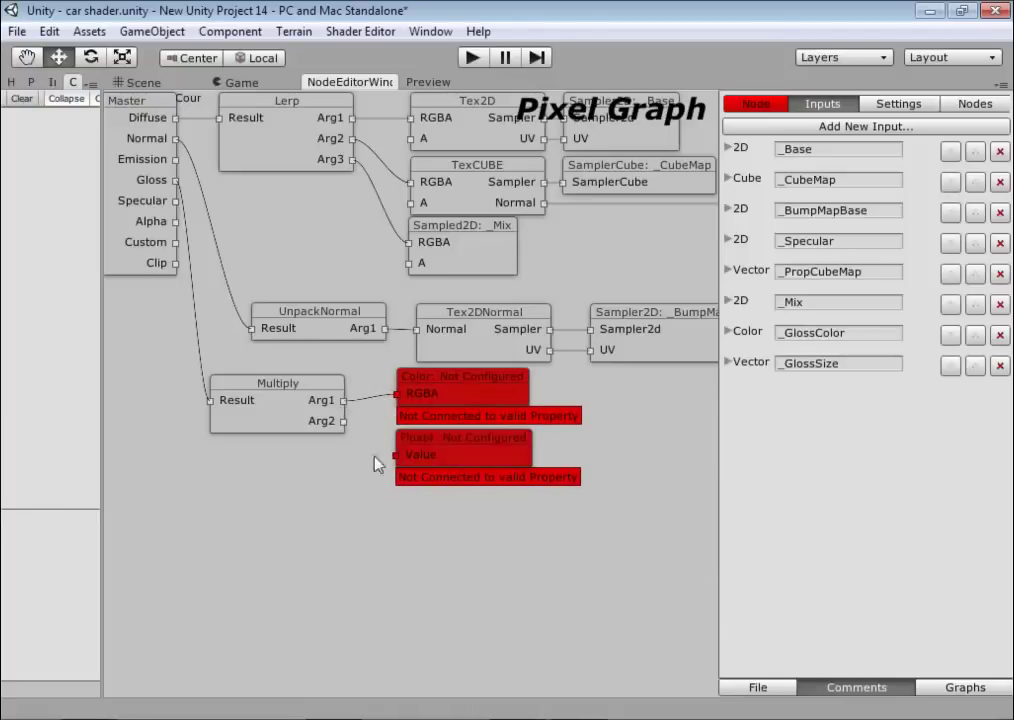
{"action": "left_click_drag", "start_coordinate": [394, 460], "coordinate": [344, 422]}
Bind the Color node to _GlossColor and the Float4 node to _GlossSize.
{"action": "left_click", "coordinate": [437, 395]}
{"action": "left_click", "coordinate": [755, 104]}
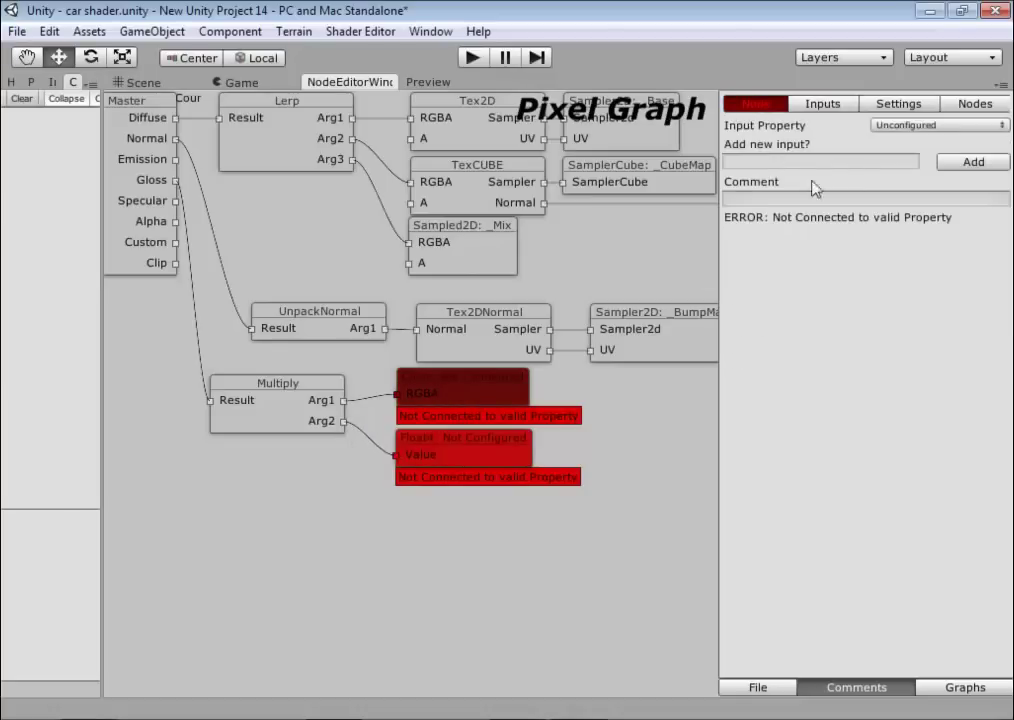
{"action": "left_click", "coordinate": [945, 126]}
{"action": "left_click", "coordinate": [912, 168]}
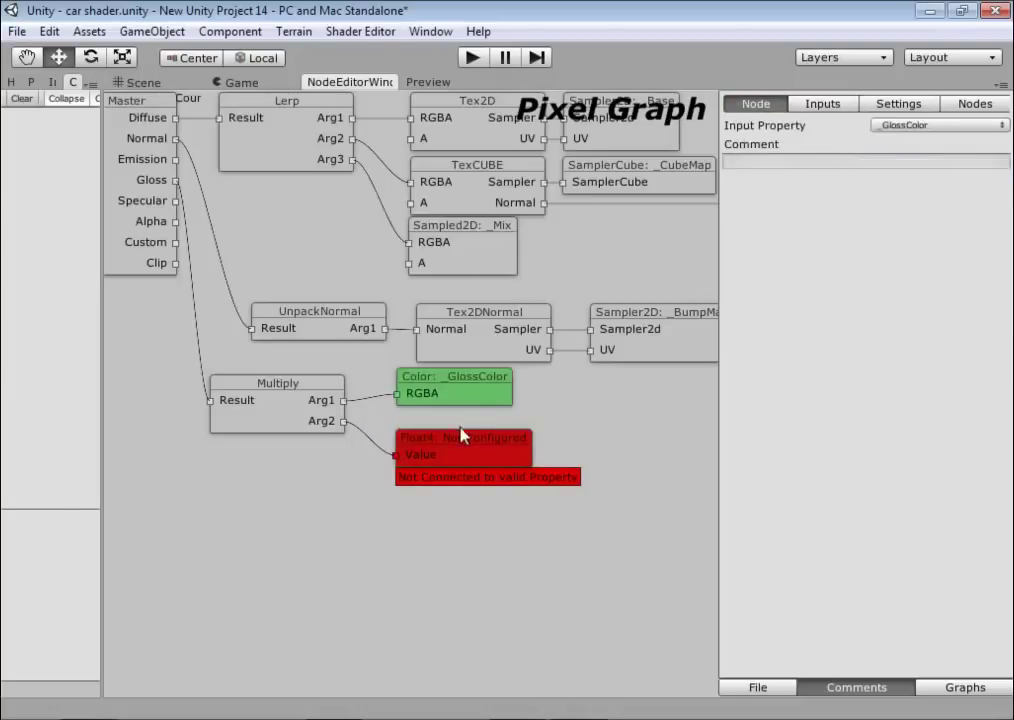
{"action": "left_click_drag", "start_coordinate": [446, 398], "coordinate": [445, 406]}
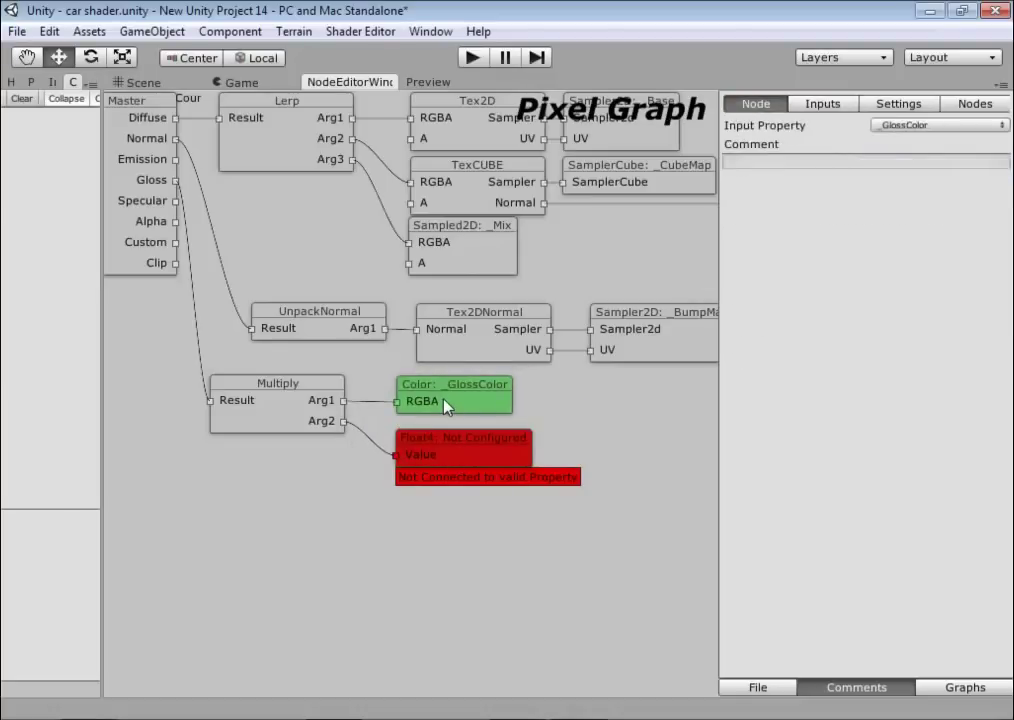
{"action": "left_click", "coordinate": [446, 430]}
{"action": "left_click", "coordinate": [894, 127]}
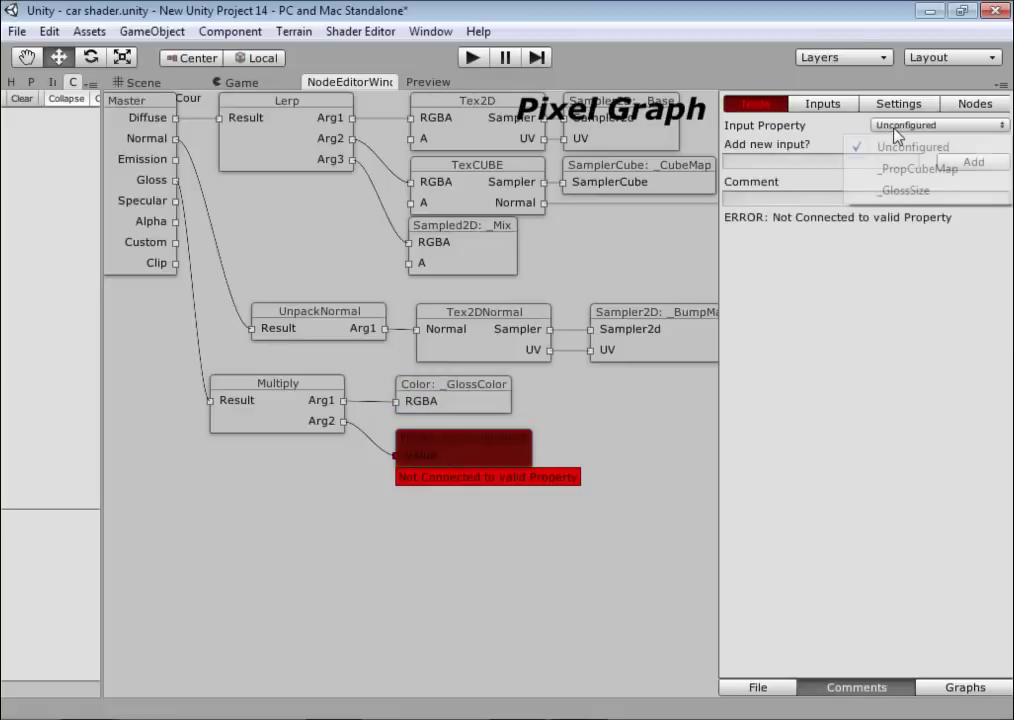
{"action": "left_click", "coordinate": [901, 192]}
{"action": "left_click_drag", "start_coordinate": [455, 449], "coordinate": [453, 442]}
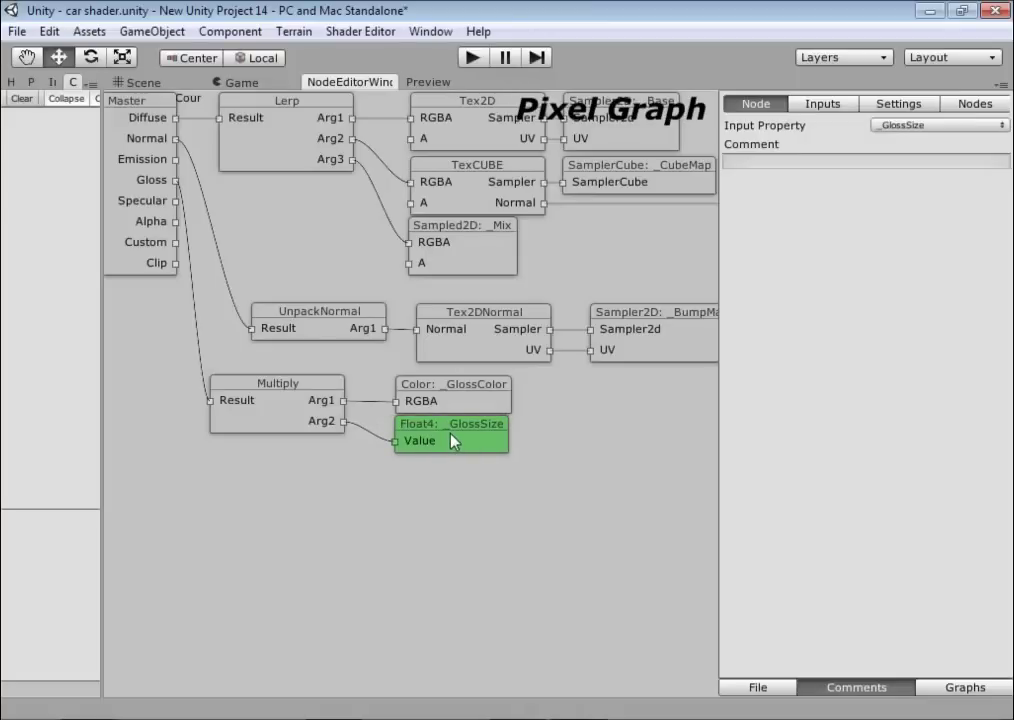
{"action": "left_click", "coordinate": [589, 482]}
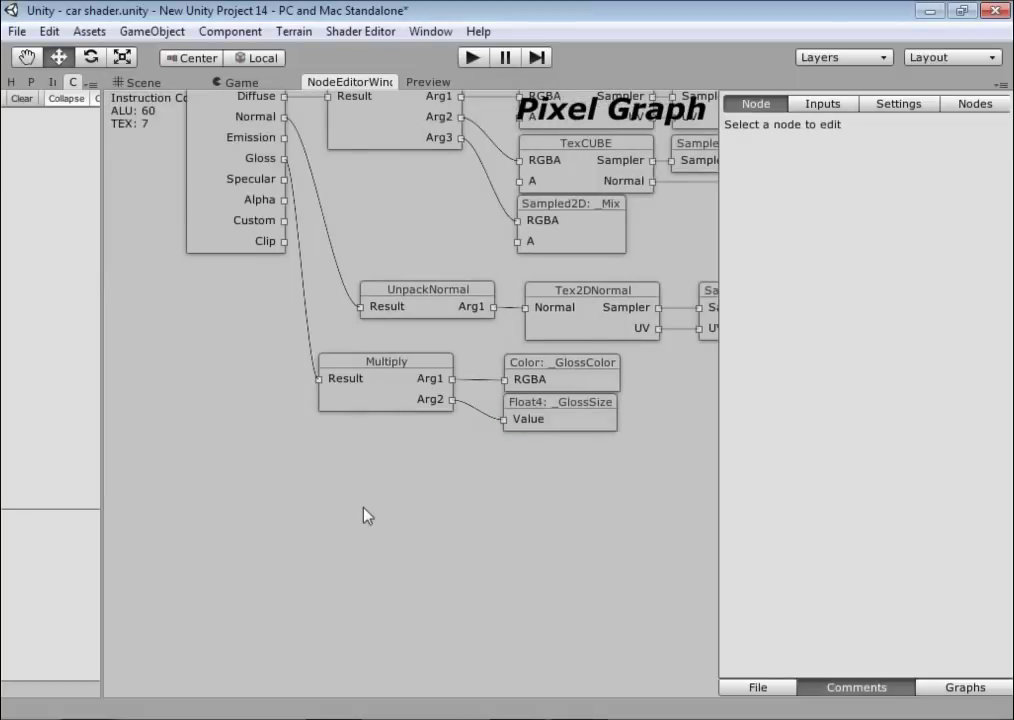
Add a Sampled2D node wired to Master's Specular, placed below Multiply, and bind it to _Specular.
{"action": "right_click", "coordinate": [366, 515]}
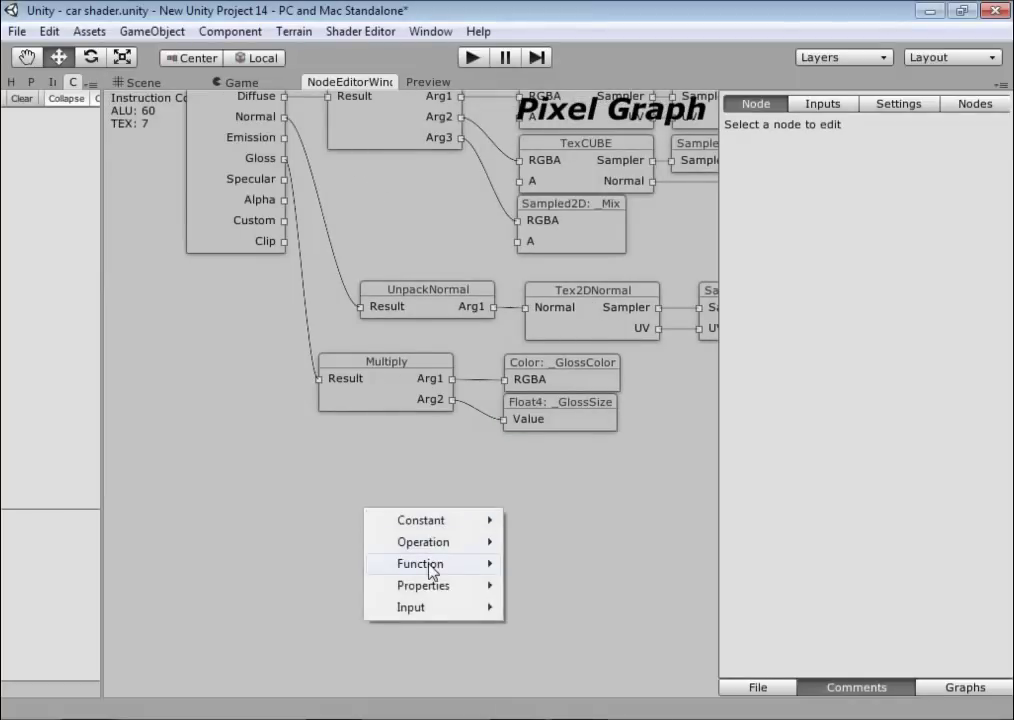
{"action": "mouse_move", "coordinate": [455, 588]}
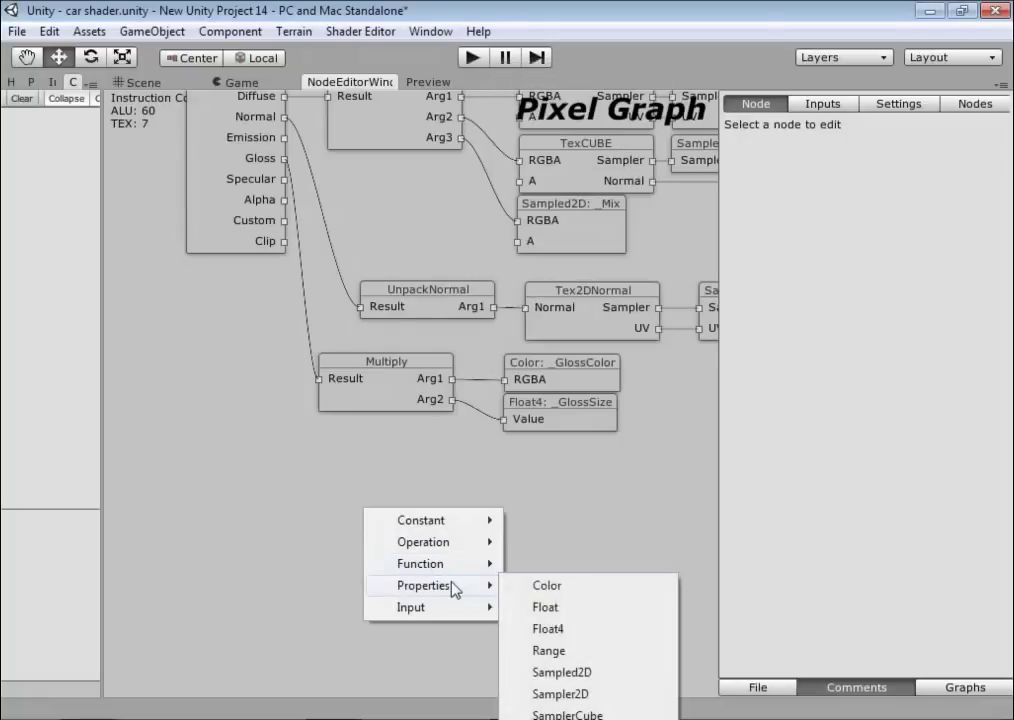
{"action": "left_click", "coordinate": [610, 673]}
{"action": "left_click_drag", "start_coordinate": [367, 540], "coordinate": [281, 190]}
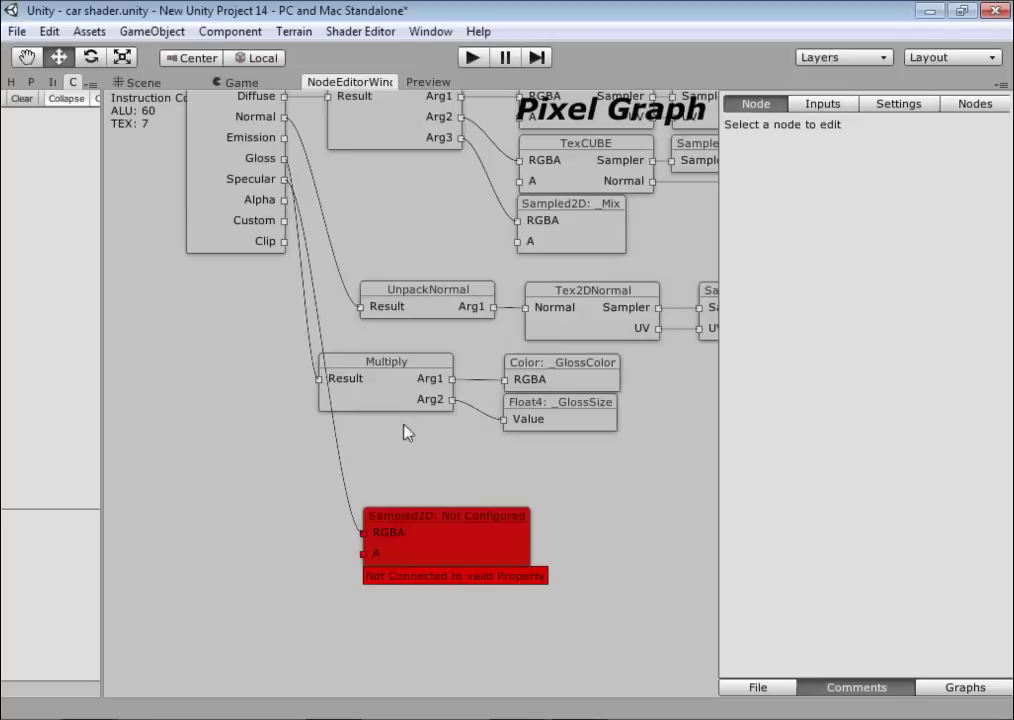
{"action": "left_click_drag", "start_coordinate": [432, 549], "coordinate": [381, 484]}
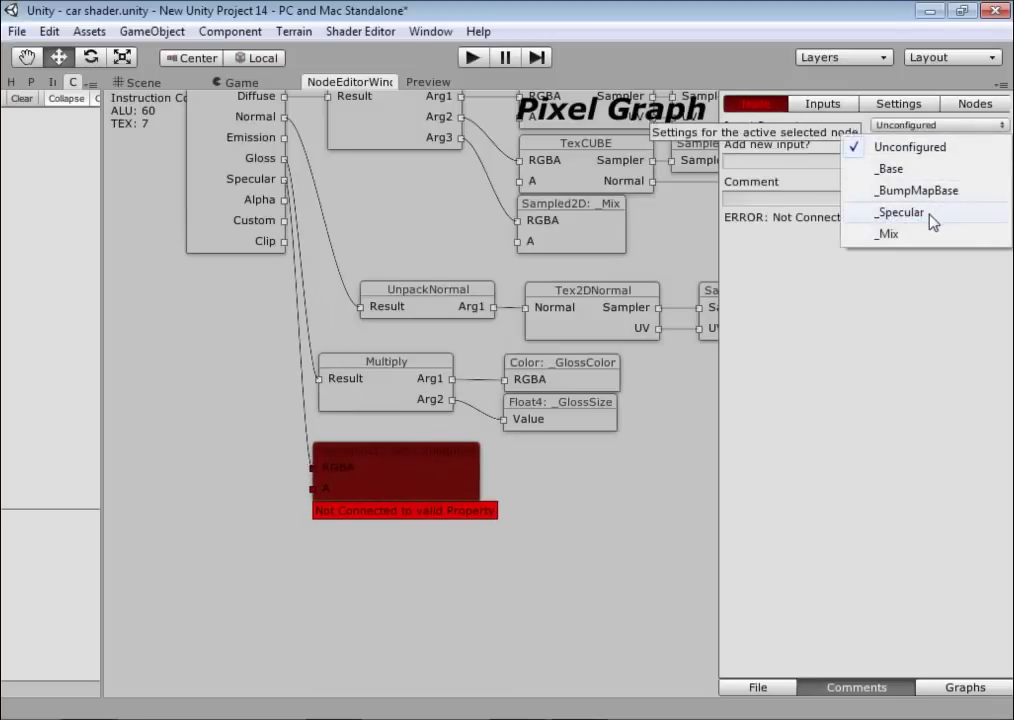
{"action": "left_click", "coordinate": [912, 212]}
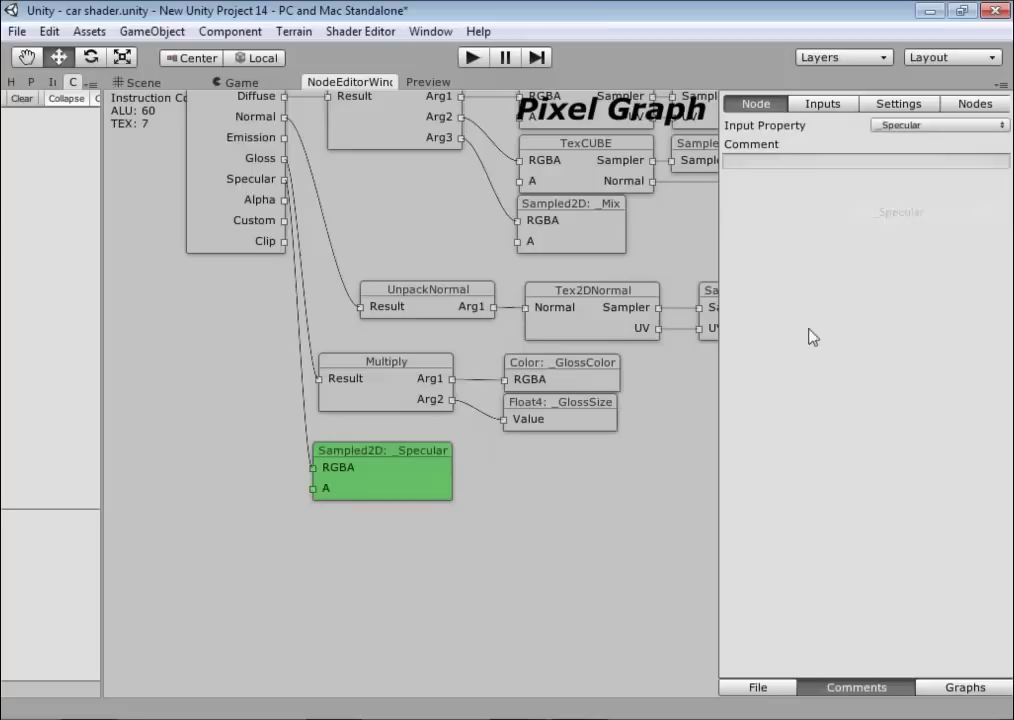
{"action": "left_click_drag", "start_coordinate": [387, 482], "coordinate": [390, 467]}
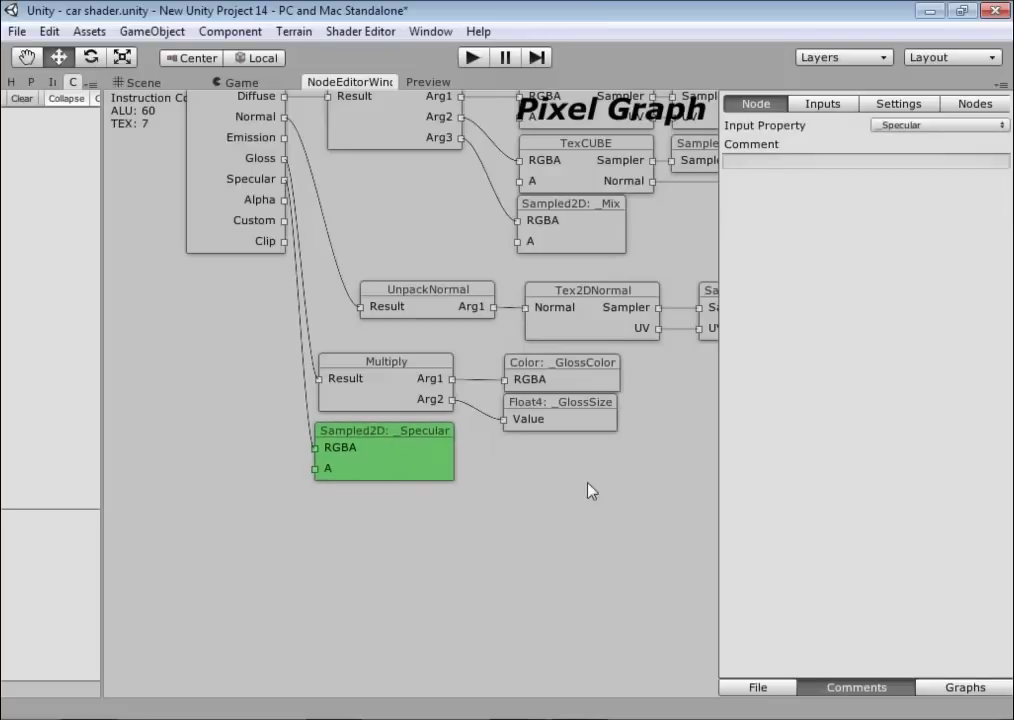
{"action": "mouse_move", "coordinate": [659, 488]}
{"action": "middle_mouse_down"}
{"action": "mouse_move", "coordinate": [373, 478]}
{"action": "mouse_move", "coordinate": [475, 509]}
{"action": "middle_mouse_up"}
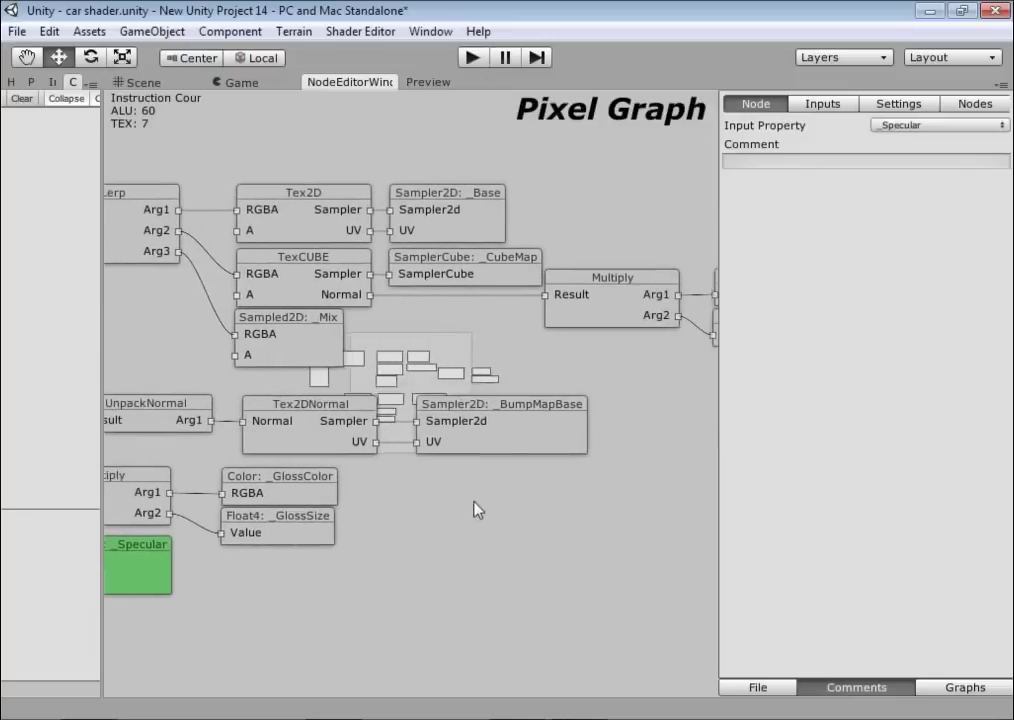
{"action": "middle_click_drag", "start_coordinate": [615, 515], "coordinate": [651, 483]}
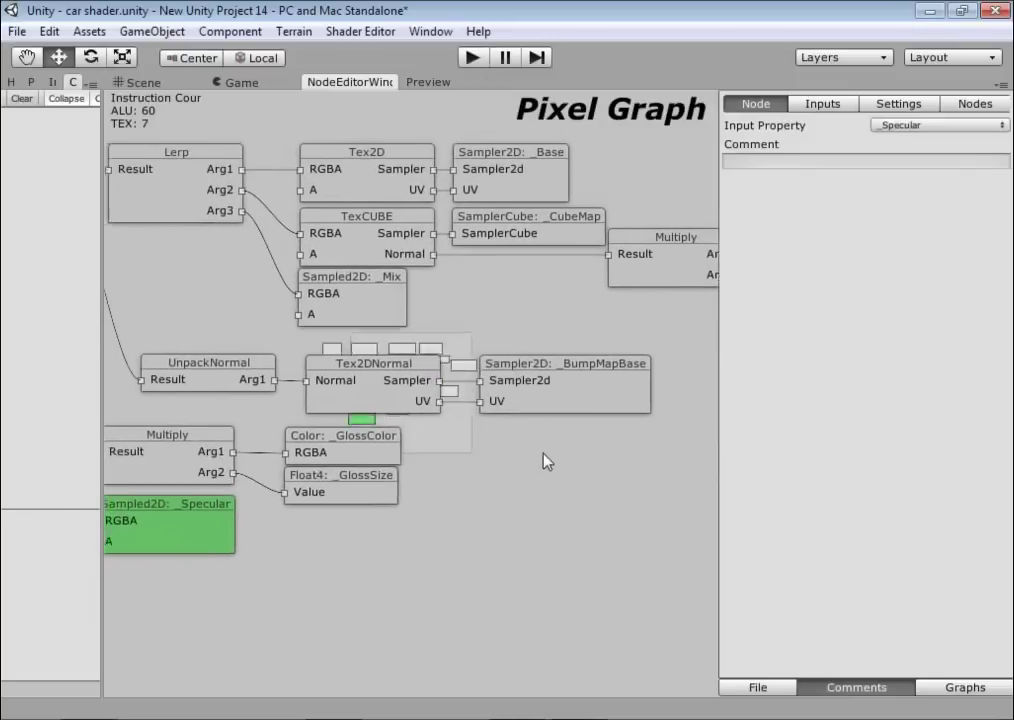
{"action": "mouse_move", "coordinate": [596, 296]}
{"action": "middle_mouse_down"}
{"action": "mouse_move", "coordinate": [503, 342]}
{"action": "mouse_move", "coordinate": [562, 340]}
{"action": "mouse_move", "coordinate": [371, 447]}
{"action": "middle_mouse_up"}
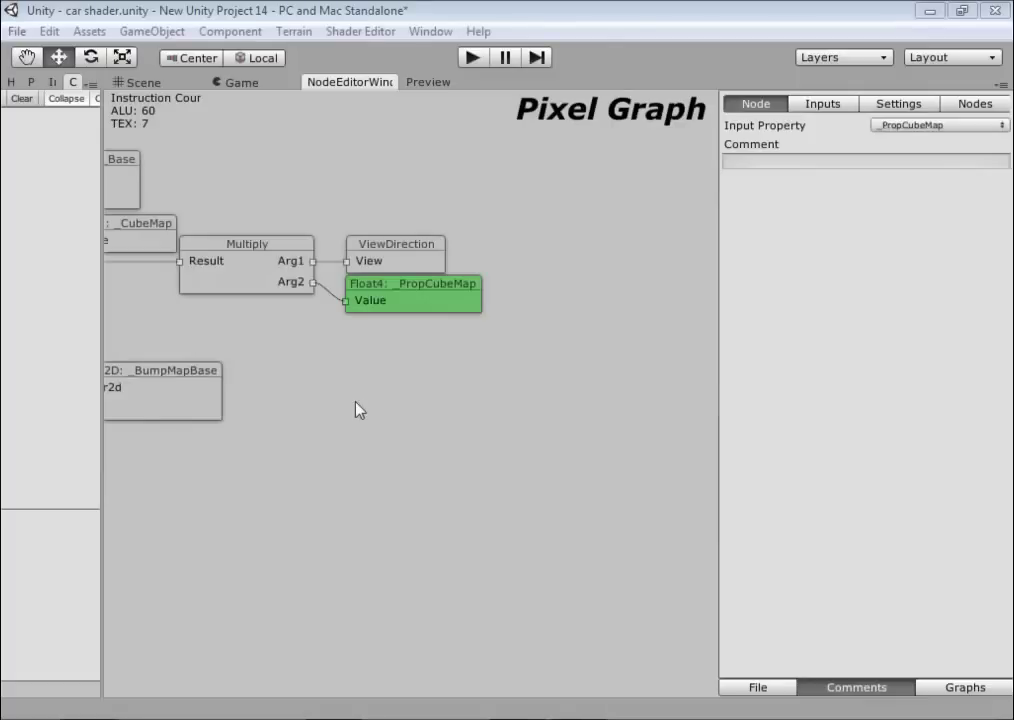
{"action": "mouse_move", "coordinate": [396, 421]}
{"action": "middle_mouse_down"}
{"action": "mouse_move", "coordinate": [531, 424]}
{"action": "mouse_move", "coordinate": [417, 433]}
{"action": "middle_mouse_up"}
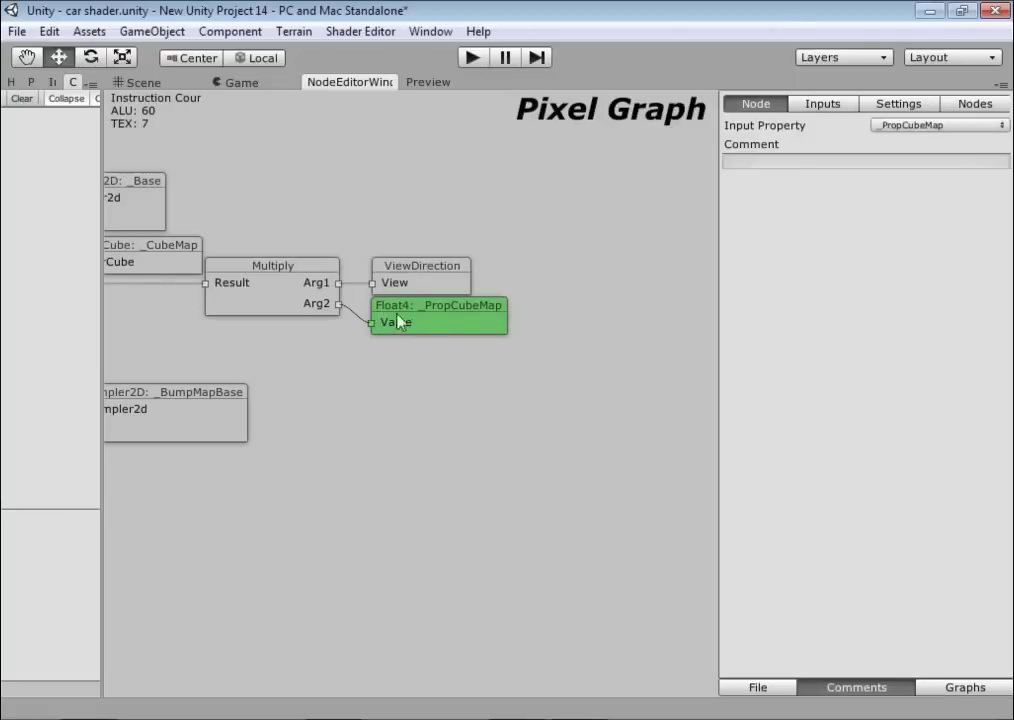
{"action": "middle_click_drag", "start_coordinate": [385, 388], "coordinate": [463, 401]}
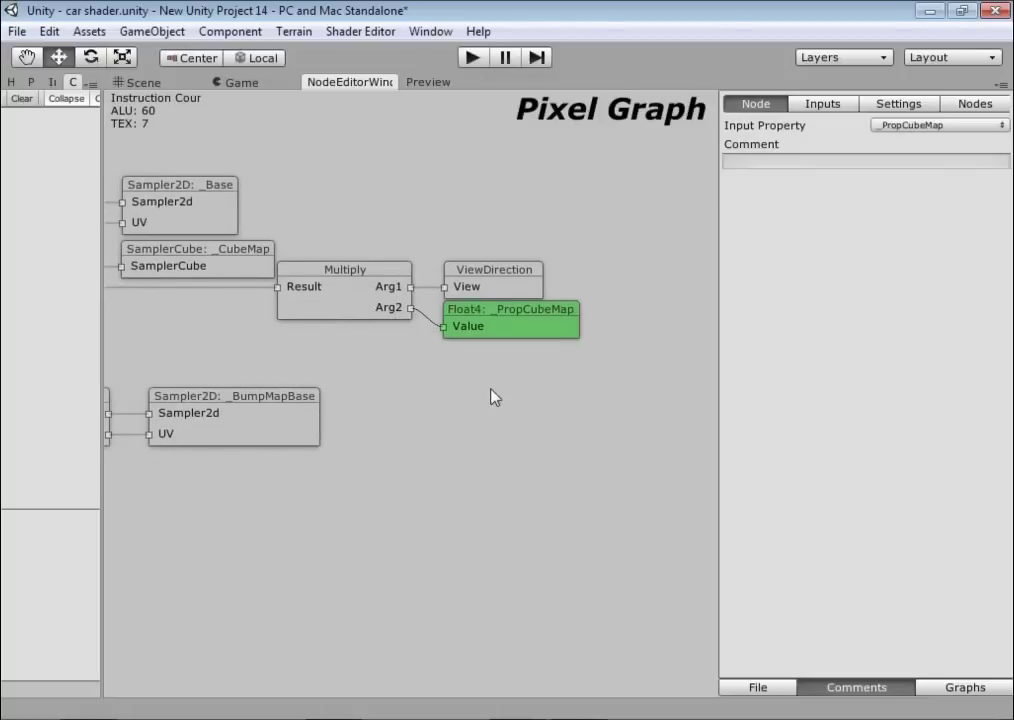
{"action": "middle_click_drag", "start_coordinate": [491, 397], "coordinate": [485, 397]}
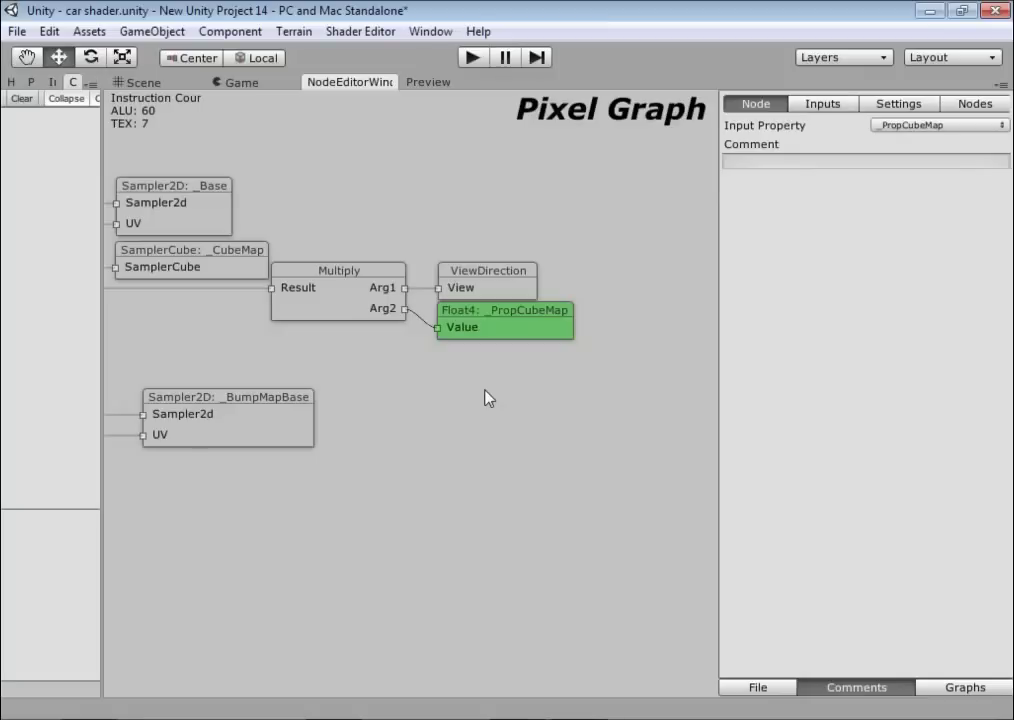
{"action": "middle_click_drag", "start_coordinate": [477, 396], "coordinate": [558, 412]}
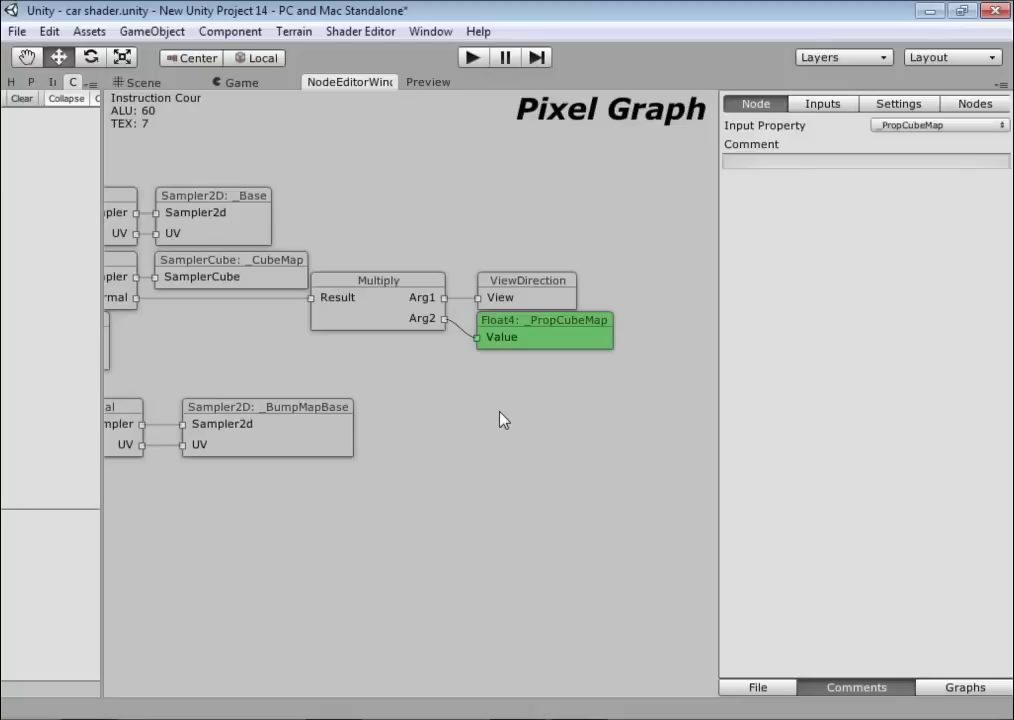
{"action": "mouse_move", "coordinate": [500, 418]}
{"action": "middle_mouse_down"}
{"action": "mouse_move", "coordinate": [516, 416]}
{"action": "mouse_move", "coordinate": [505, 428]}
{"action": "mouse_move", "coordinate": [523, 430]}
{"action": "mouse_move", "coordinate": [529, 512]}
{"action": "middle_mouse_up"}
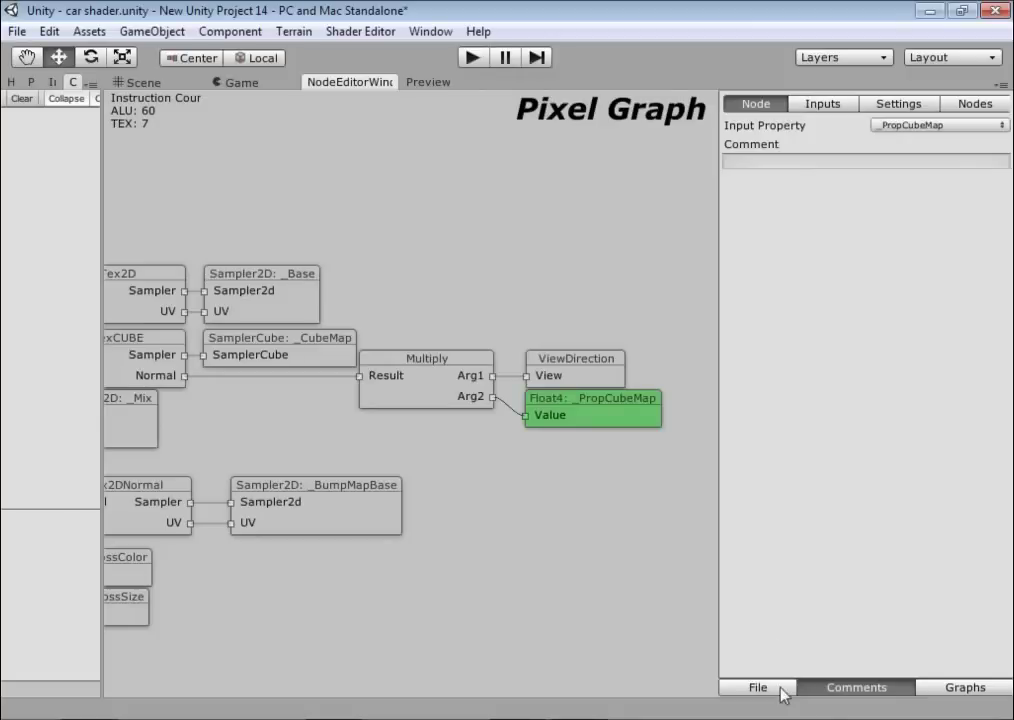
Save the shader graph as Mashinka.sgraph in the Graphs folder.
{"action": "left_click", "coordinate": [738, 690]}
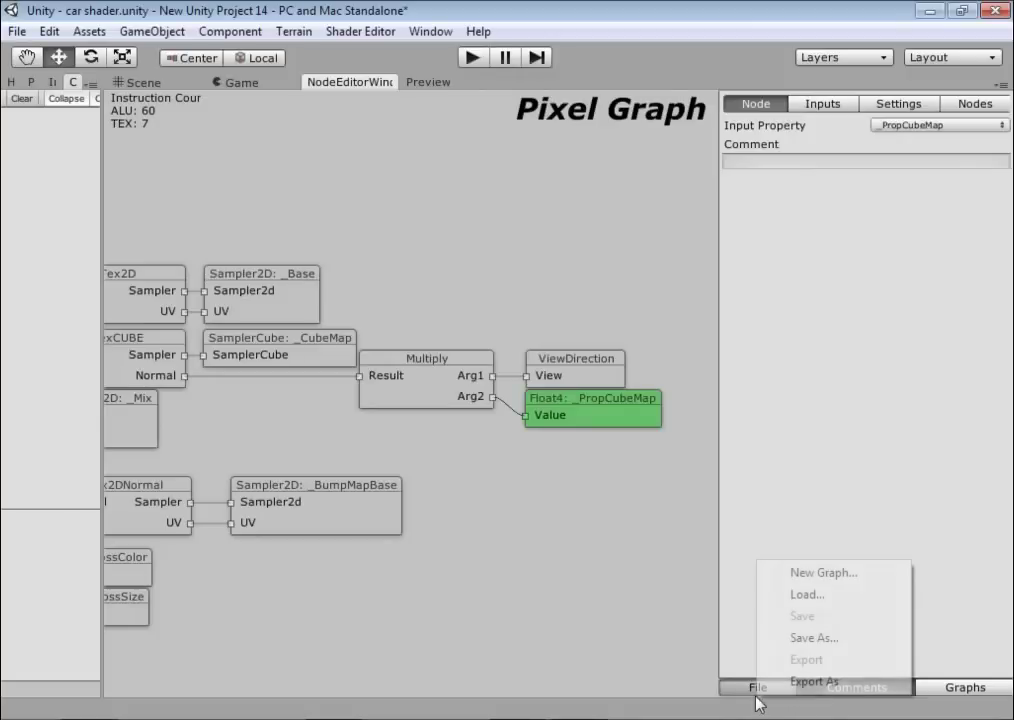
{"action": "left_click", "coordinate": [826, 641]}
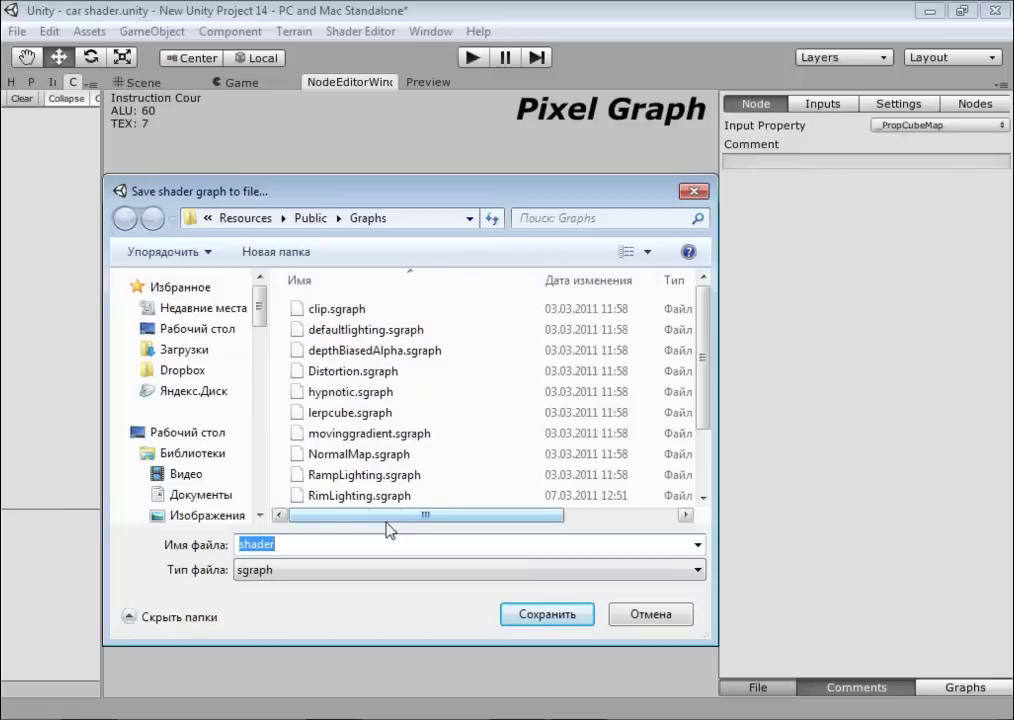
{"action": "type", "text": "Ma"}
{"action": "type", "text": "sh"}
{"action": "type", "text": "inka"}
{"action": "left_click", "coordinate": [545, 622]}
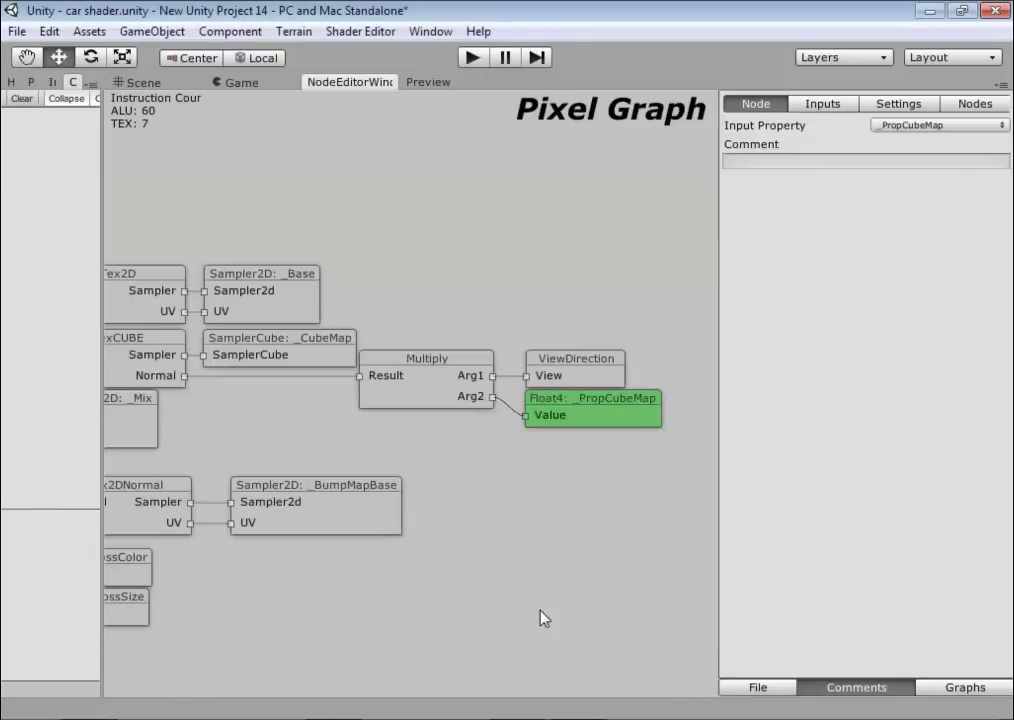
{"action": "left_click", "coordinate": [785, 688]}
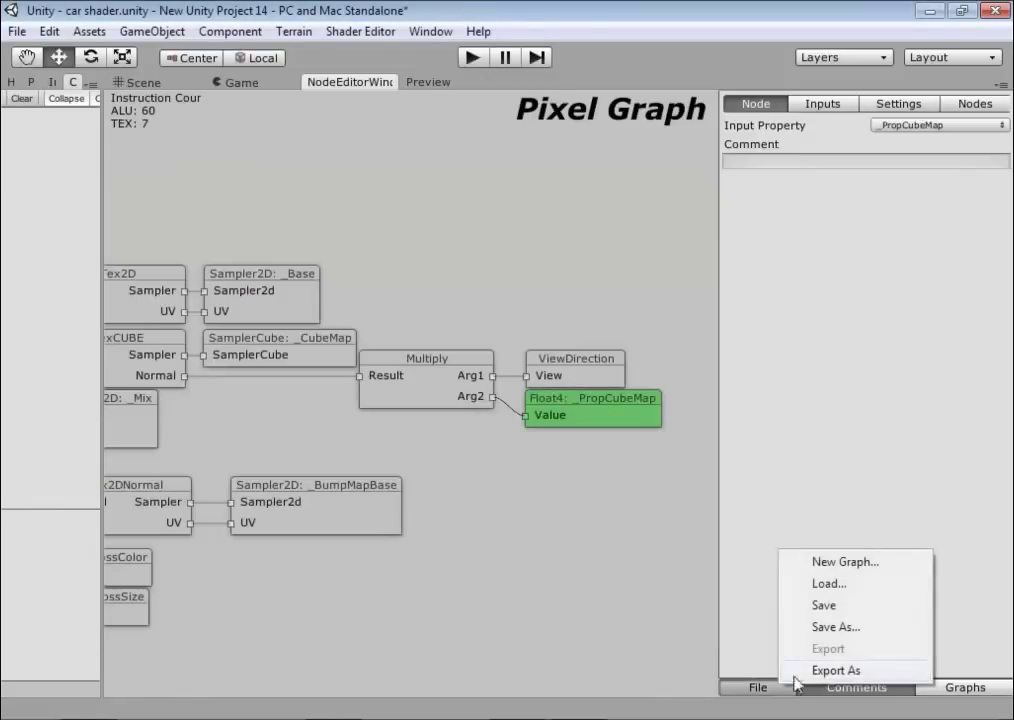
Export the graph as the shader file CarShader1 into Assets.
{"action": "left_click", "coordinate": [863, 671]}
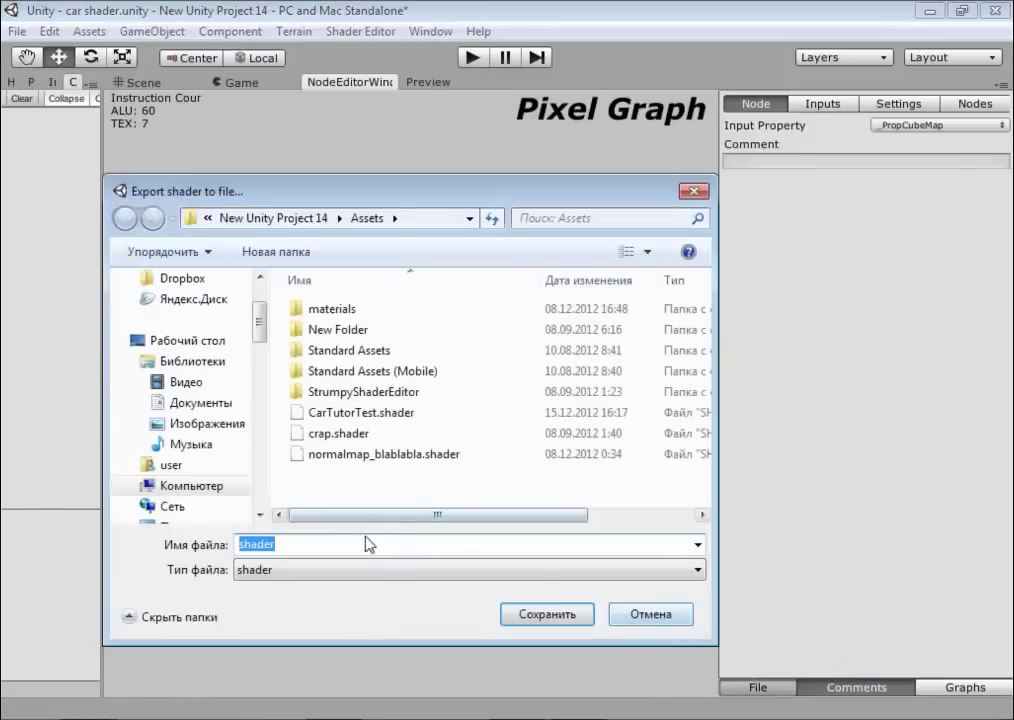
{"action": "type", "text": "C"}
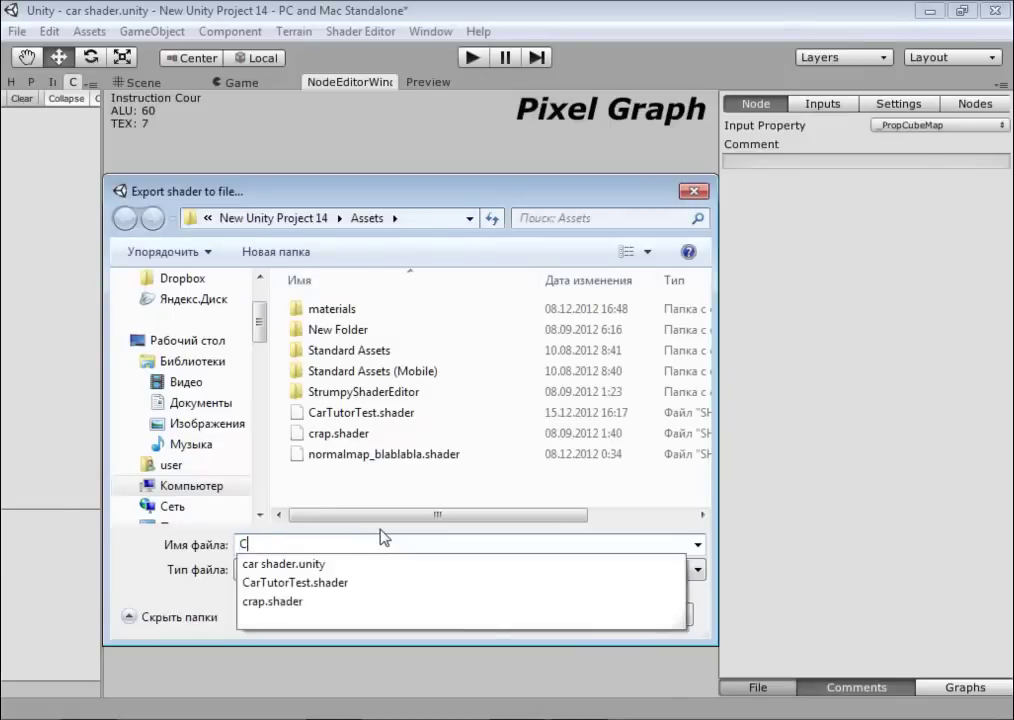
{"action": "type", "text": "arShader"}
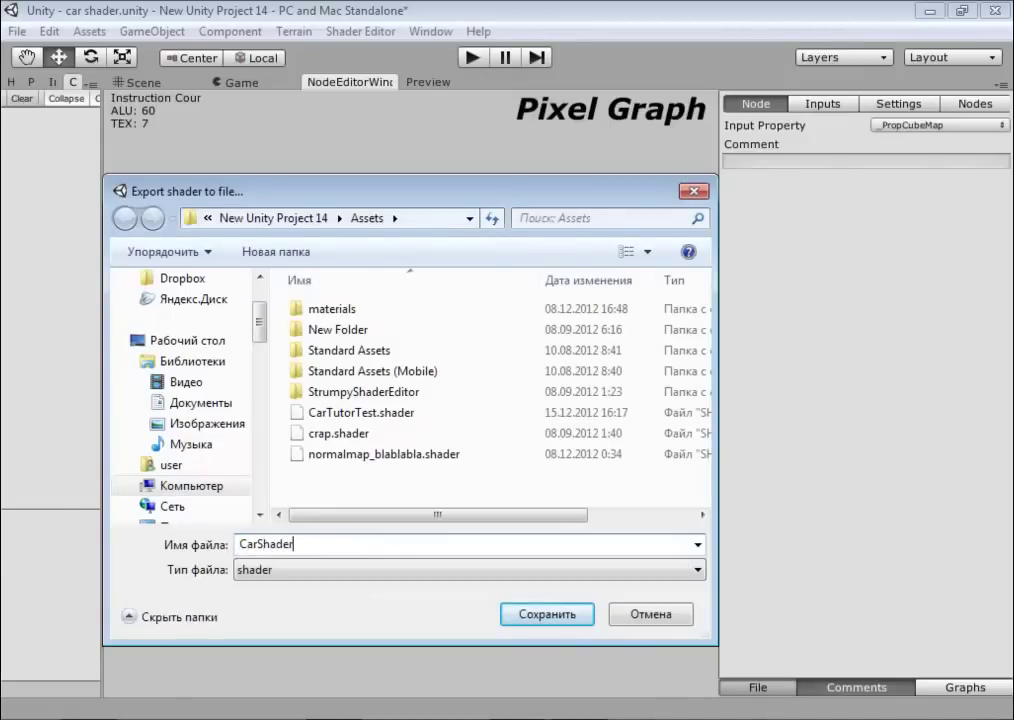
{"action": "type", "text": "1"}
{"action": "left_click", "coordinate": [546, 619]}
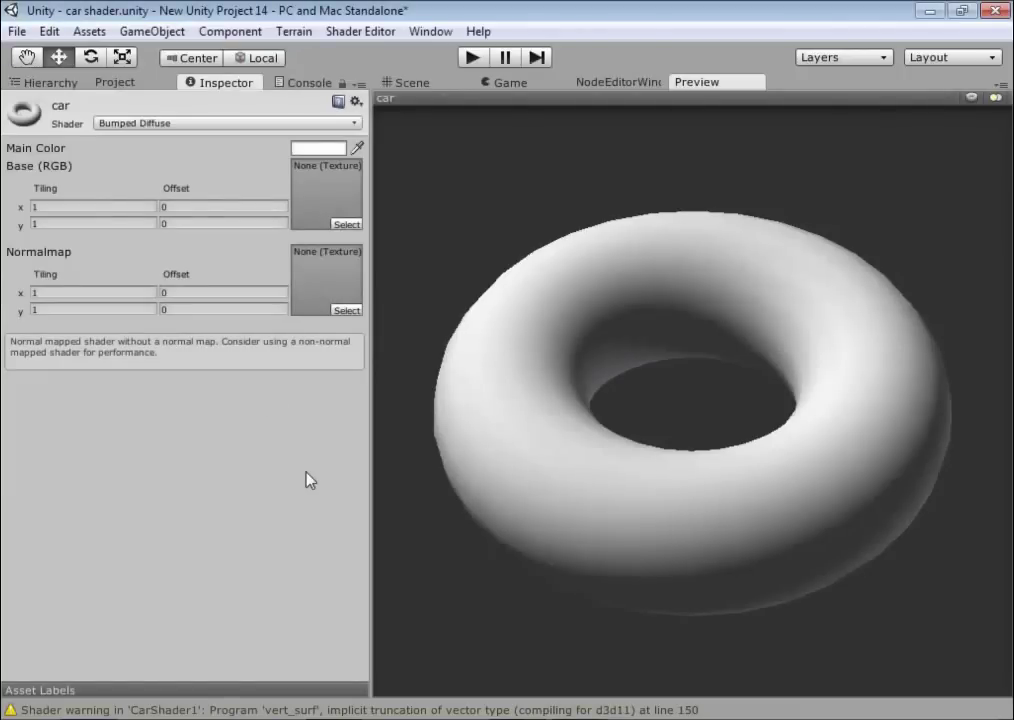
Switch the car material's shader to CarShader1 in the Inspector.
{"action": "left_click", "coordinate": [175, 122]}
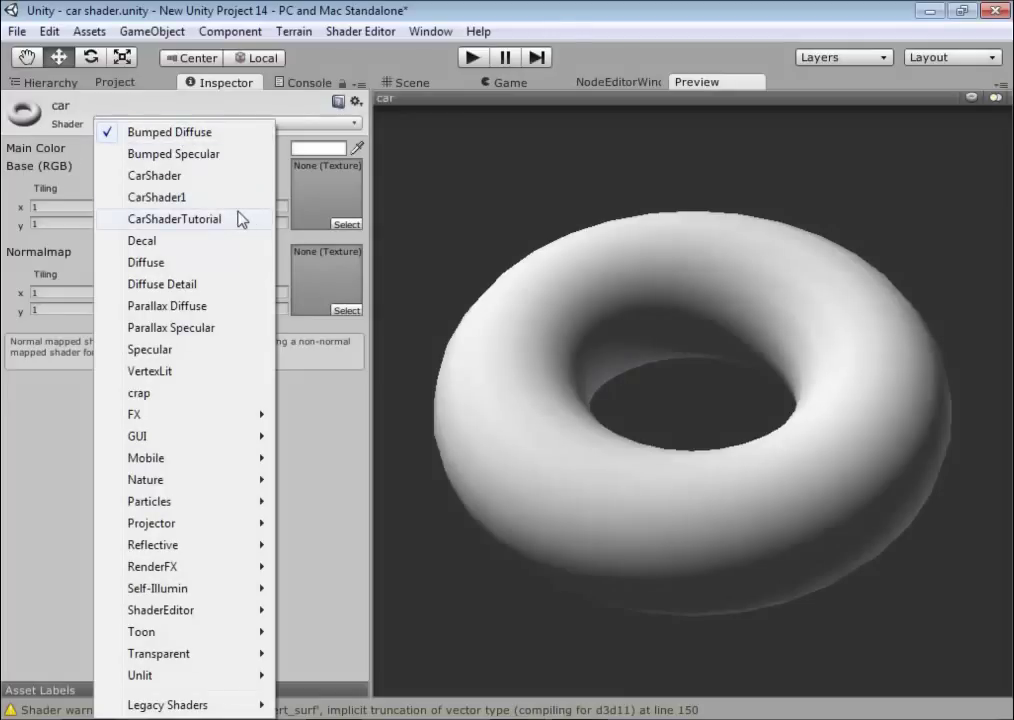
{"action": "left_click", "coordinate": [183, 201]}
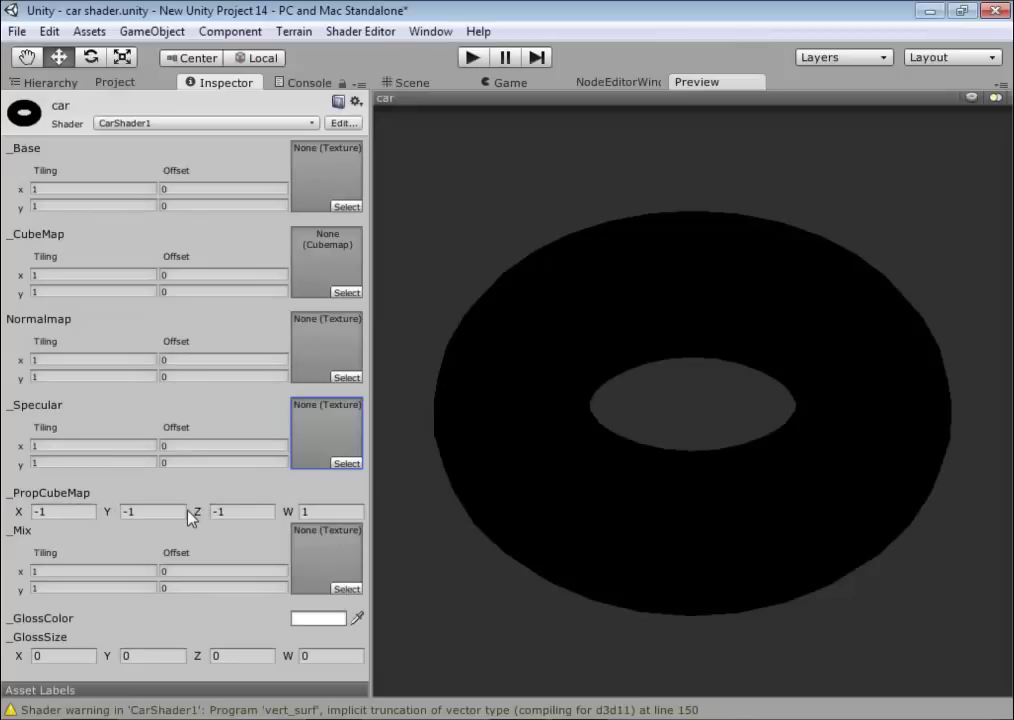
{"action": "left_click_drag", "start_coordinate": [448, 508], "coordinate": [557, 437]}
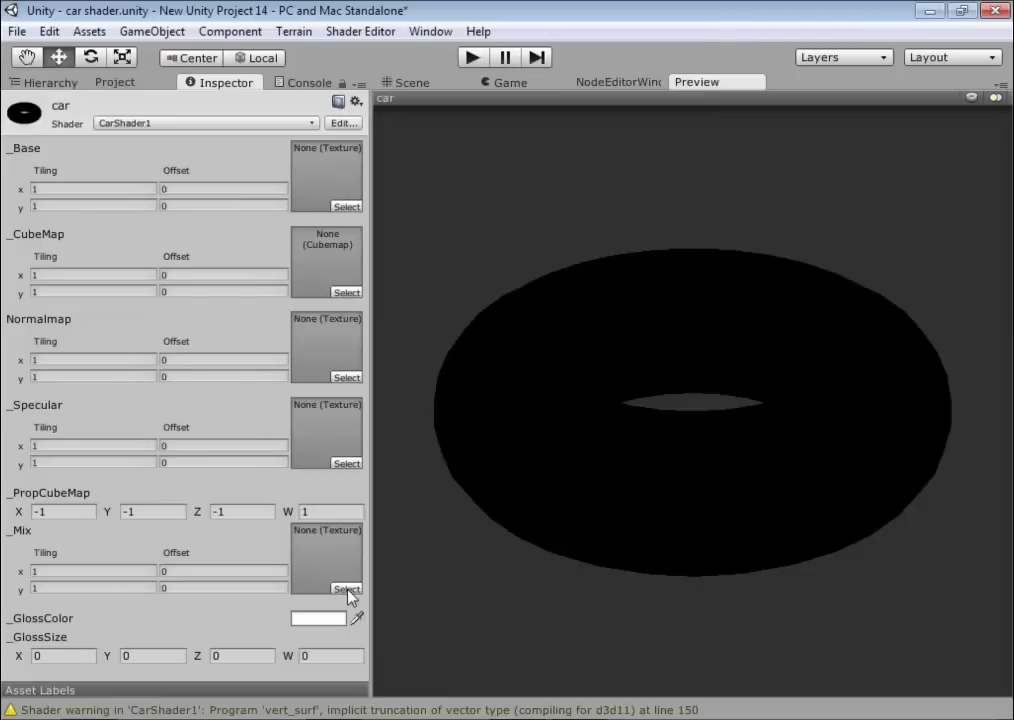
{"action": "left_click_drag", "start_coordinate": [516, 500], "coordinate": [583, 530]}
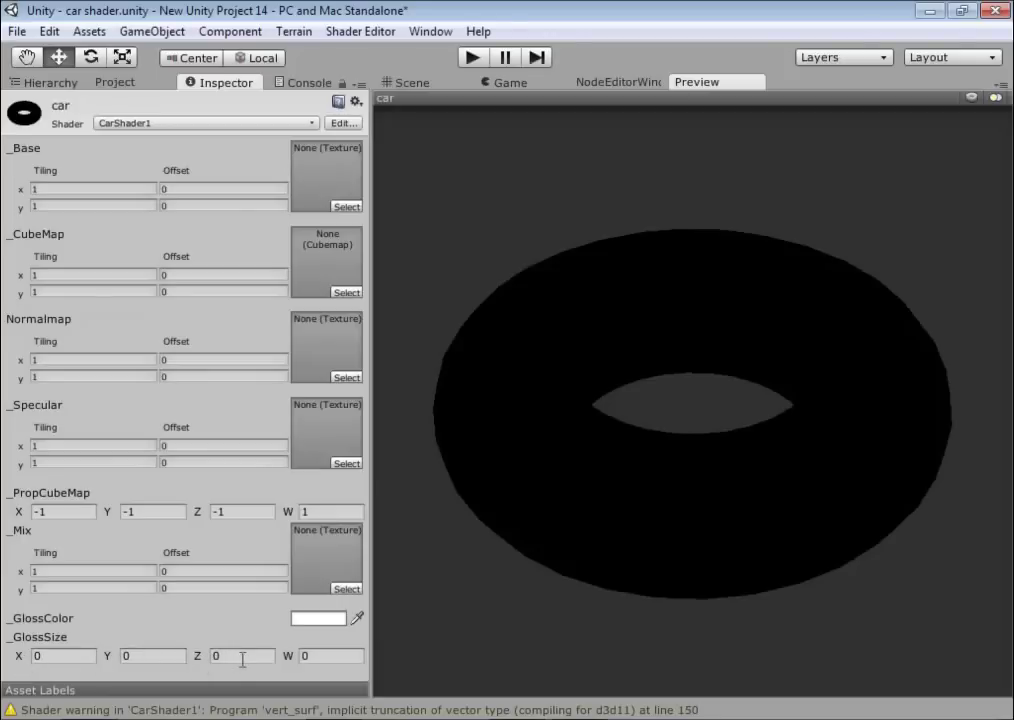
{"action": "left_click", "coordinate": [35, 656]}
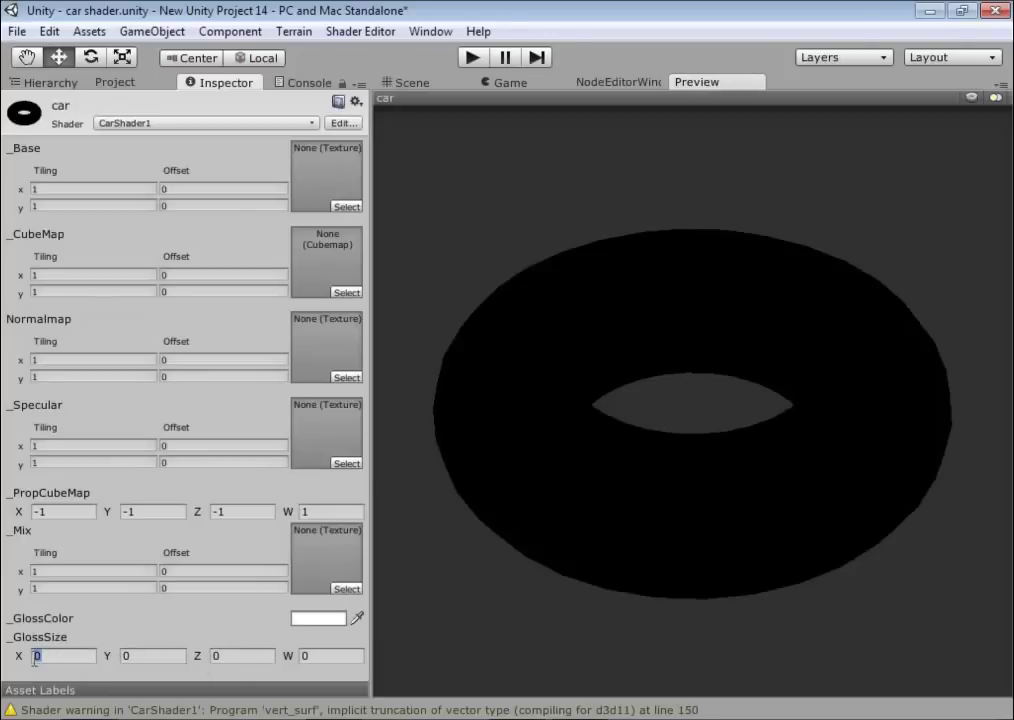
{"action": "type", "text": "10"}
{"action": "left_click", "coordinate": [122, 656]}
{"action": "left_click", "coordinate": [212, 656]}
{"action": "left_click", "coordinate": [172, 656]}
{"action": "key", "text": "BackSpace"}
{"action": "key", "text": "shift+Tab"}
{"action": "key", "text": "BackSpace"}
{"action": "type", "text": "0"}
{"action": "left_click_drag", "start_coordinate": [708, 430], "coordinate": [679, 513]}
{"action": "left_click_drag", "start_coordinate": [575, 500], "coordinate": [579, 468]}
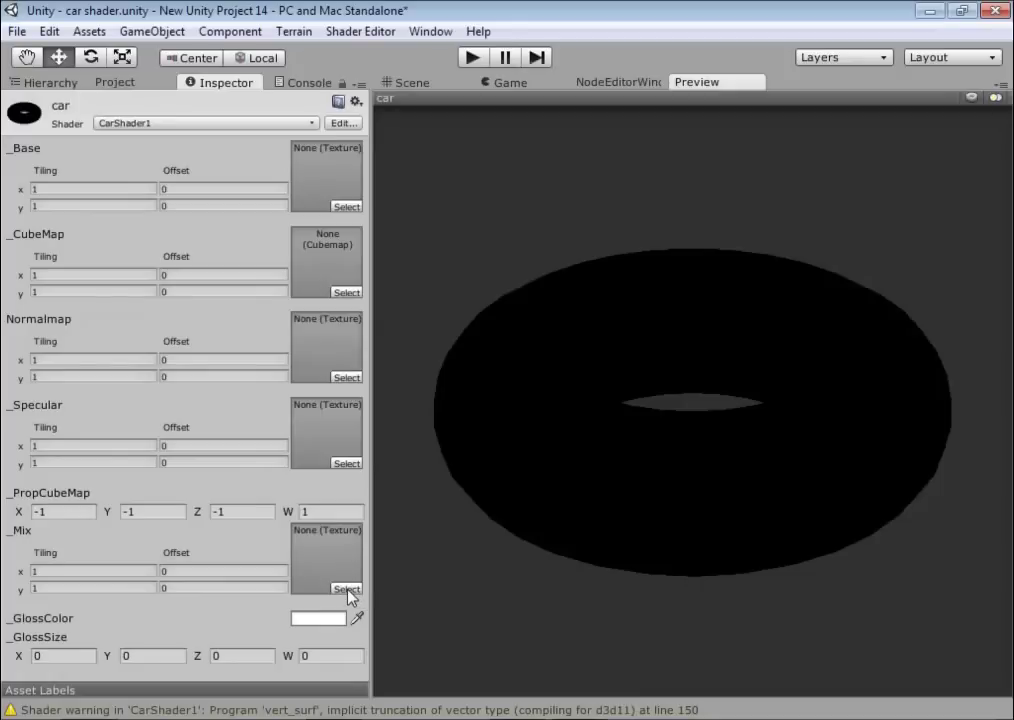
{"action": "left_click_drag", "start_coordinate": [540, 520], "coordinate": [590, 528]}
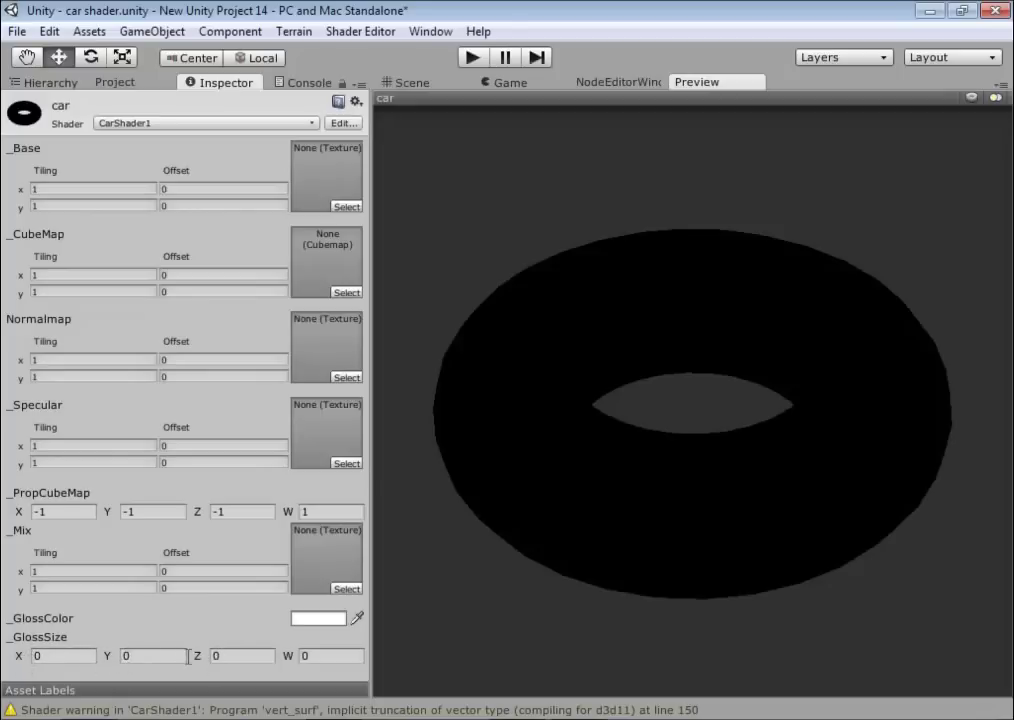
{"action": "left_click", "coordinate": [35, 657]}
{"action": "type", "text": "10"}
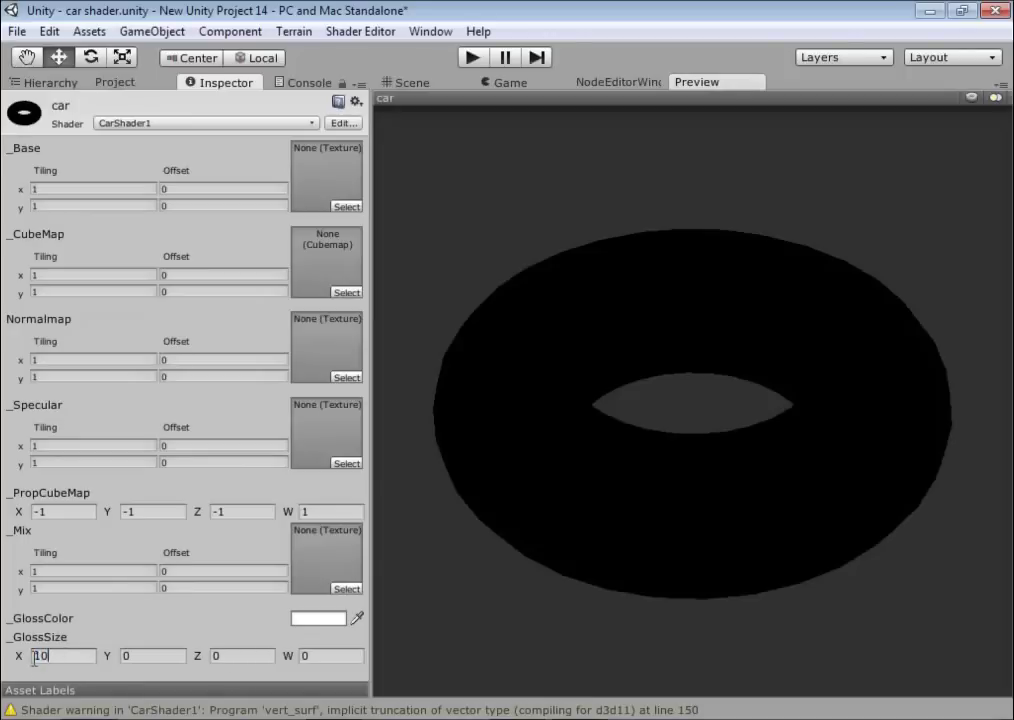
{"action": "left_click", "coordinate": [140, 657]}
{"action": "left_click", "coordinate": [217, 657]}
{"action": "key", "text": "Escape"}
{"action": "left_click", "coordinate": [140, 657]}
{"action": "key", "text": "BackSpace"}
{"action": "left_click", "coordinate": [70, 657]}
{"action": "key", "text": "BackSpace"}
{"action": "type", "text": "0"}
{"action": "left_click_drag", "start_coordinate": [688, 480], "coordinate": [659, 518]}
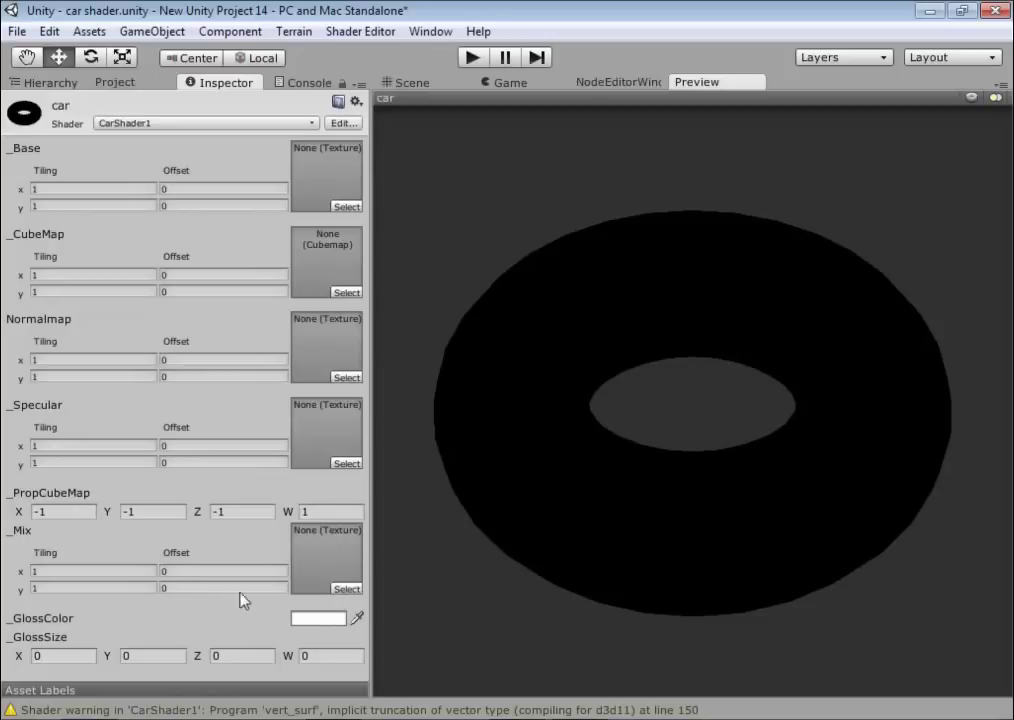
{"action": "left_click_drag", "start_coordinate": [557, 500], "coordinate": [550, 502]}
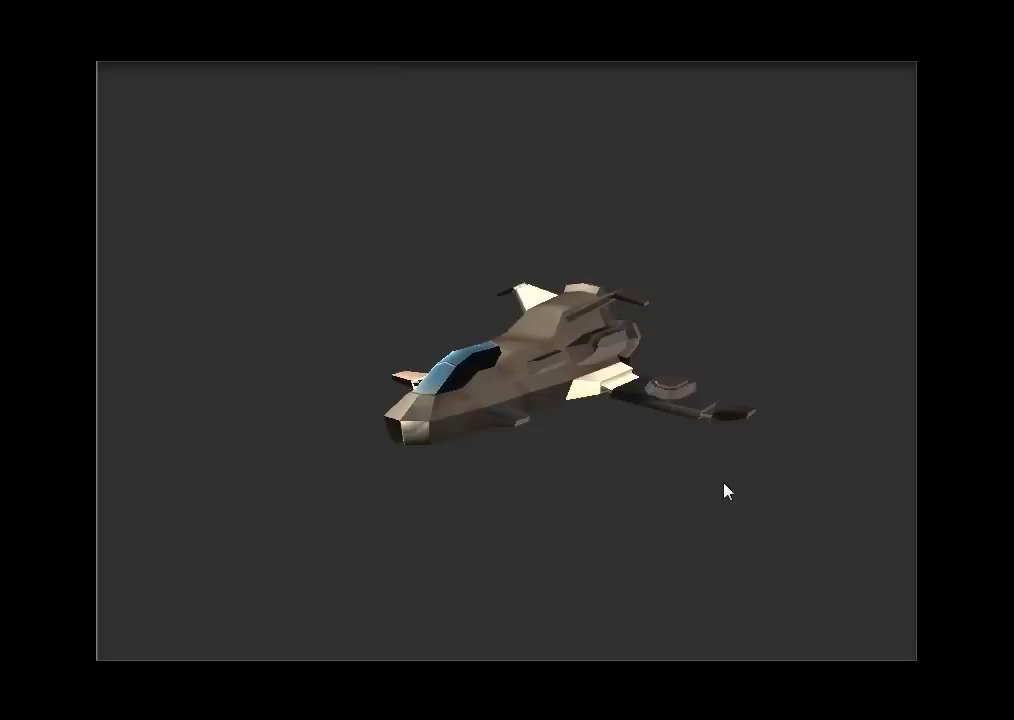
Rotate the textured spaceship to view it from above and from a three-quarter front angle.
{"action": "mouse_move", "coordinate": [446, 269]}
{"action": "left_mouse_down"}
{"action": "mouse_move", "coordinate": [612, 472]}
{"action": "mouse_move", "coordinate": [660, 352]}
{"action": "left_mouse_up"}
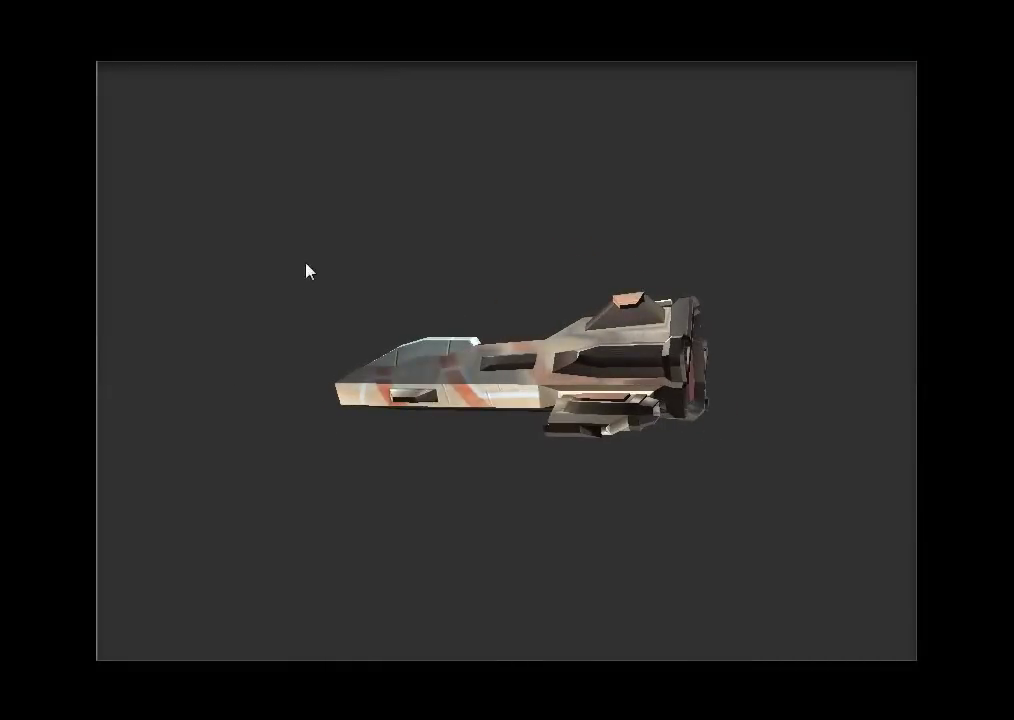
{"action": "mouse_move", "coordinate": [308, 269]}
{"action": "left_mouse_down"}
{"action": "mouse_move", "coordinate": [463, 410]}
{"action": "mouse_move", "coordinate": [622, 398]}
{"action": "mouse_move", "coordinate": [573, 292]}
{"action": "mouse_move", "coordinate": [537, 291]}
{"action": "mouse_move", "coordinate": [523, 408]}
{"action": "mouse_move", "coordinate": [598, 403]}
{"action": "mouse_move", "coordinate": [512, 387]}
{"action": "mouse_move", "coordinate": [440, 289]}
{"action": "mouse_move", "coordinate": [451, 314]}
{"action": "mouse_move", "coordinate": [388, 291]}
{"action": "mouse_move", "coordinate": [803, 315]}
{"action": "left_mouse_up"}
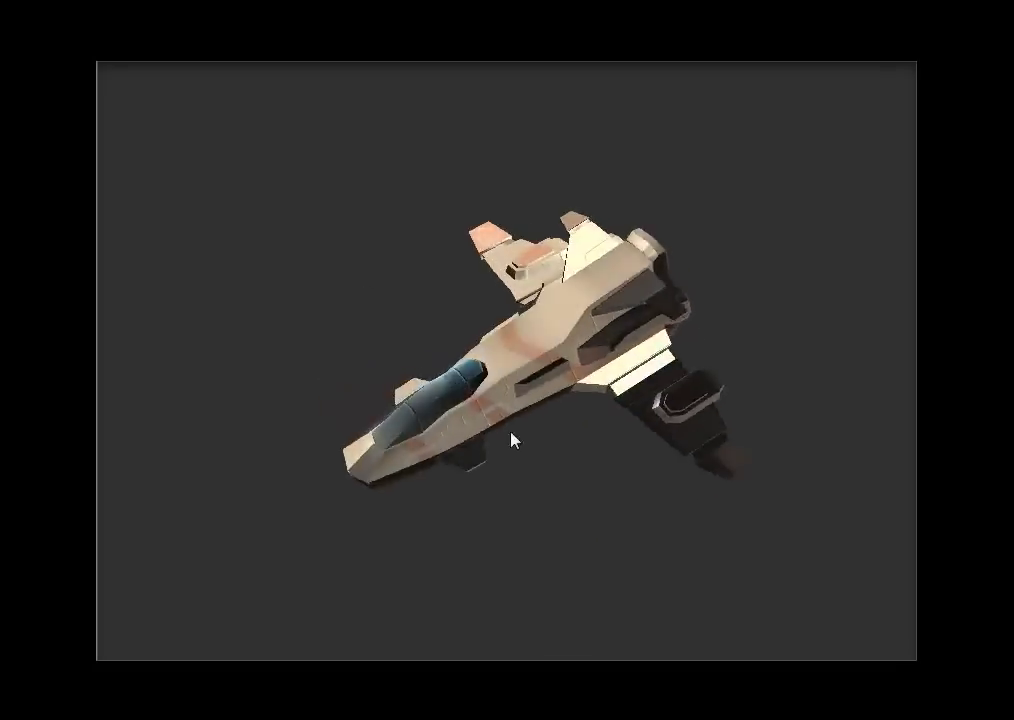